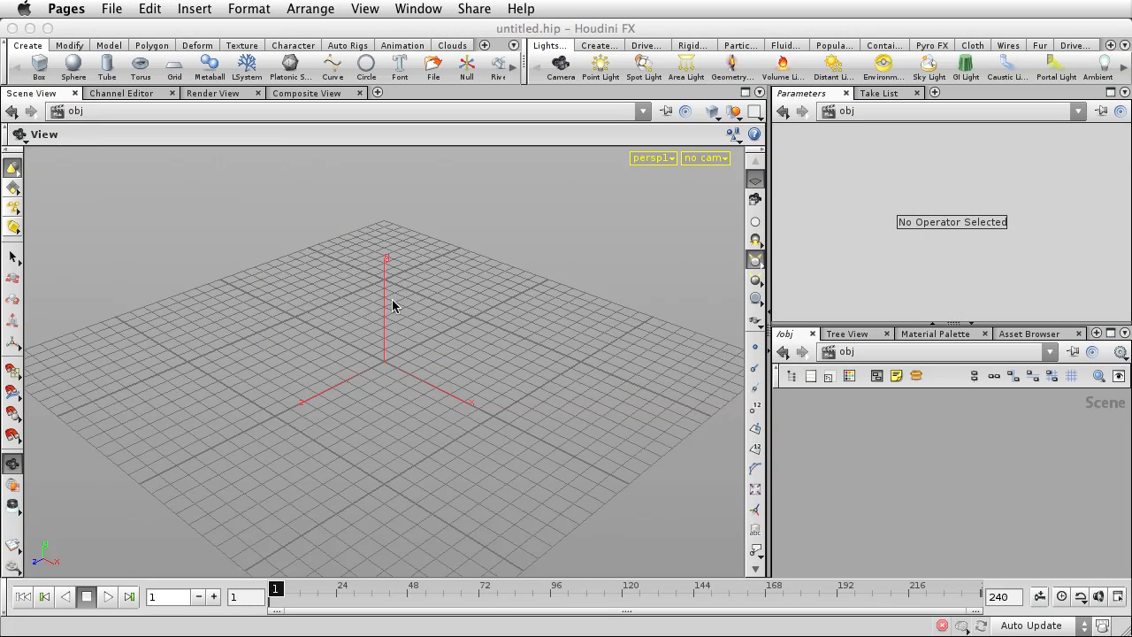
Create a box at the scene origin and set its Z size to 2.
click(44, 78)
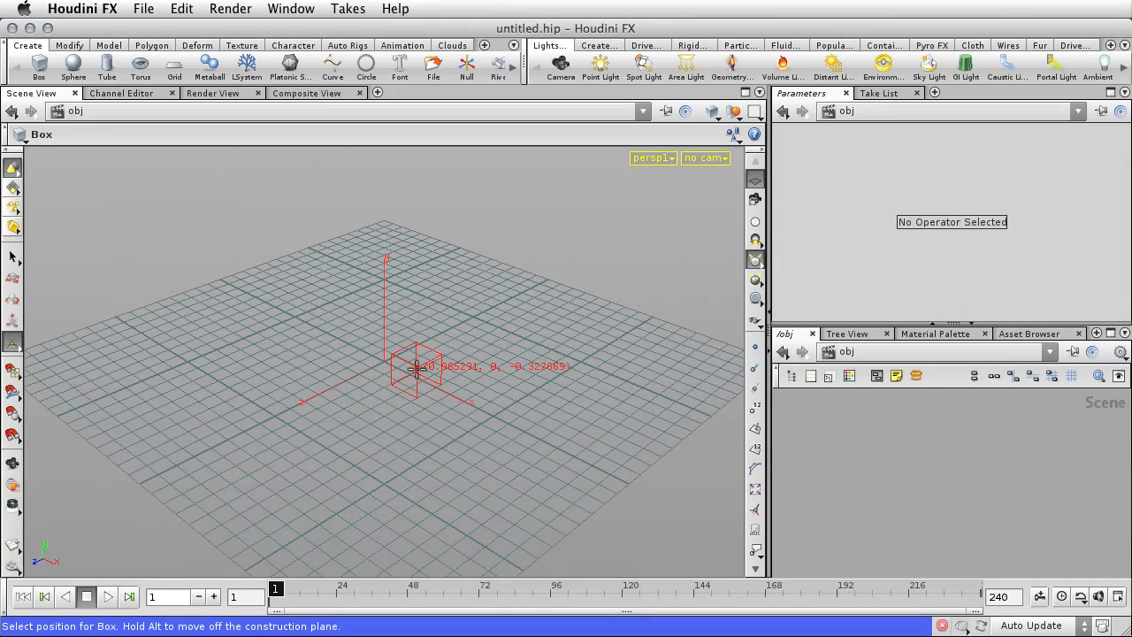
key(Return)
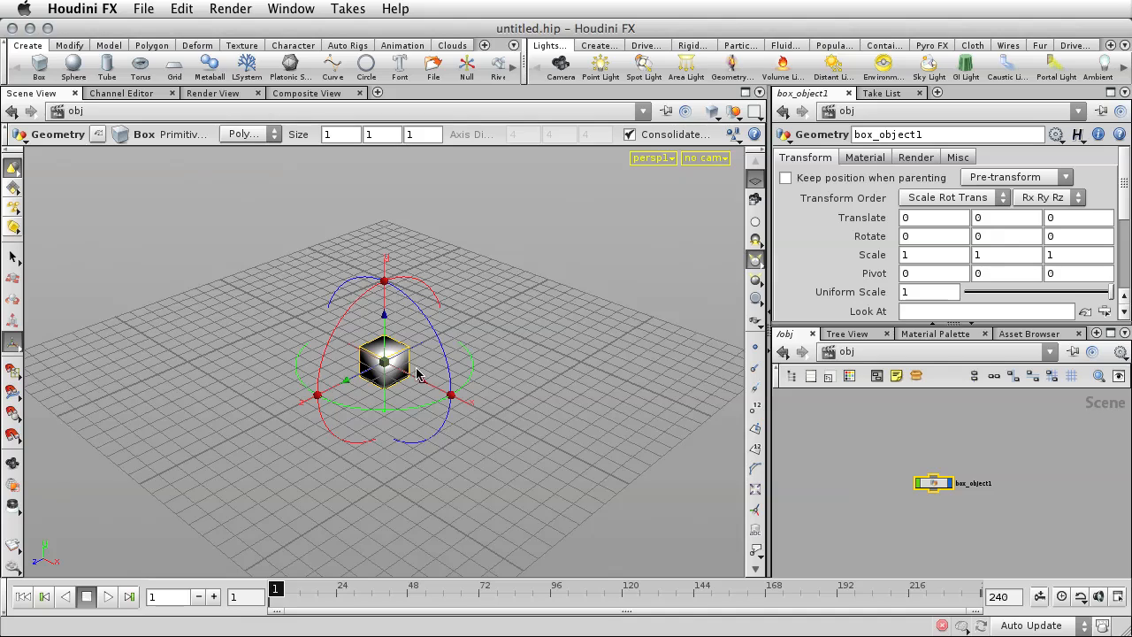
double_click(410, 134)
text(2)
key(Return)
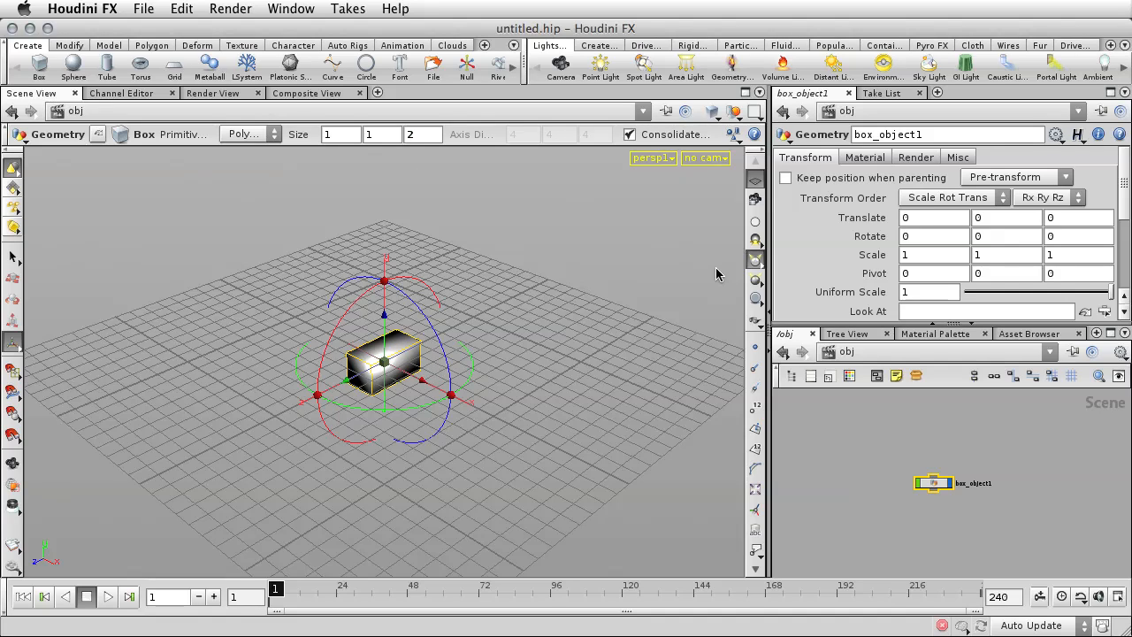
Raise the box by setting its Y translation to 4, and deselect it.
double_click(974, 218)
text(4)
key(Return)
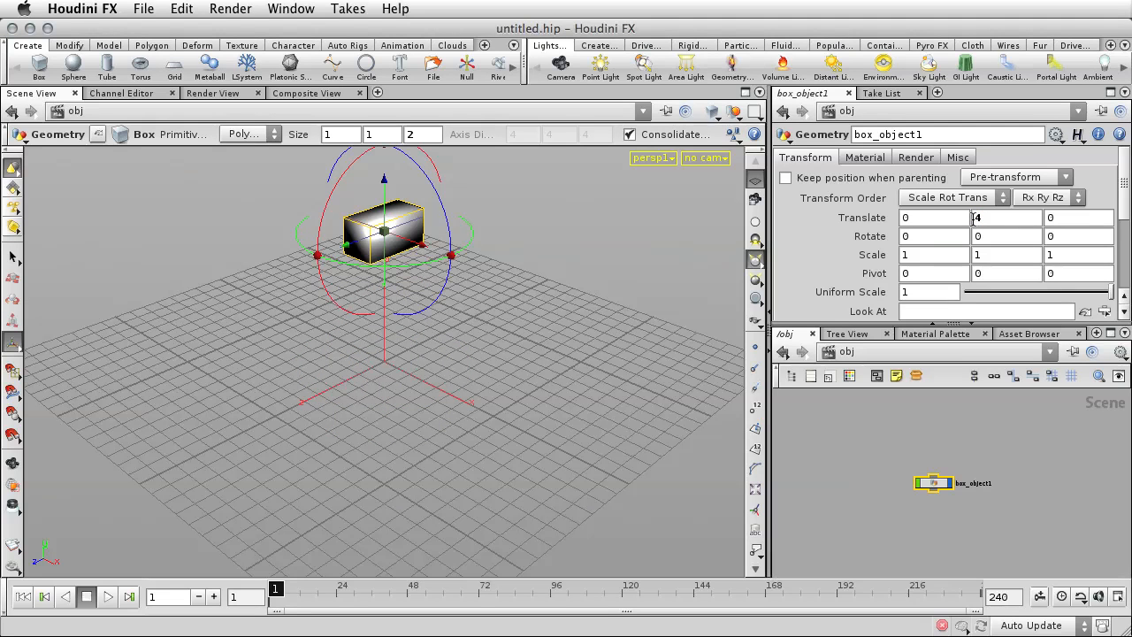
click(536, 294)
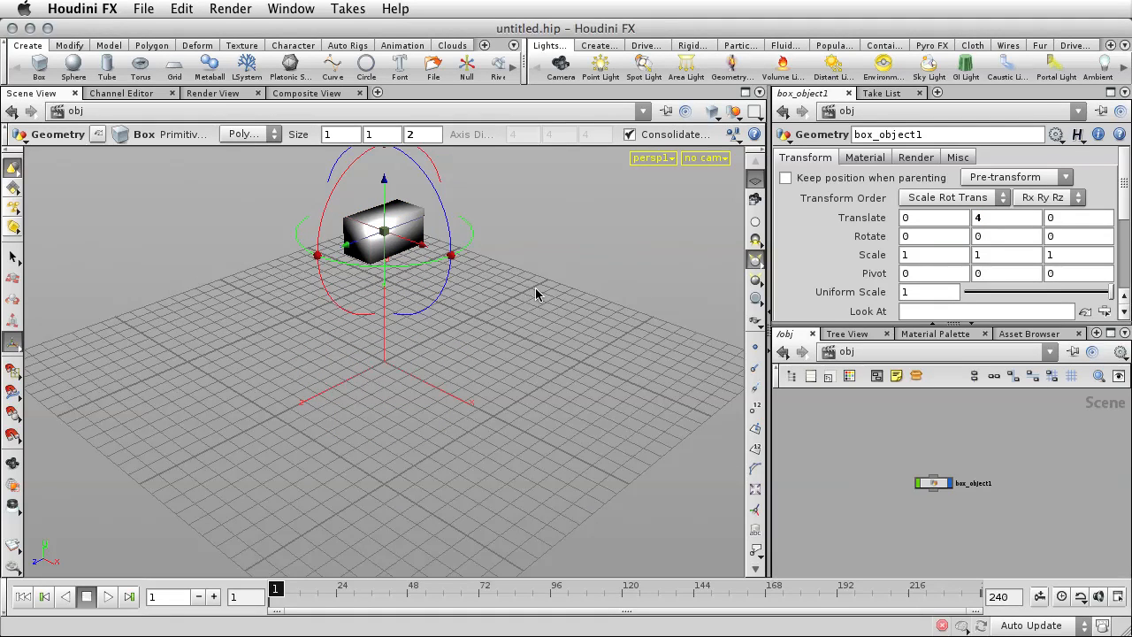
Select the box in the scene and turn it into a cloud with the Cloud Rig tool.
key(Escape)
drag(529, 309, 619, 315)
key(Return)
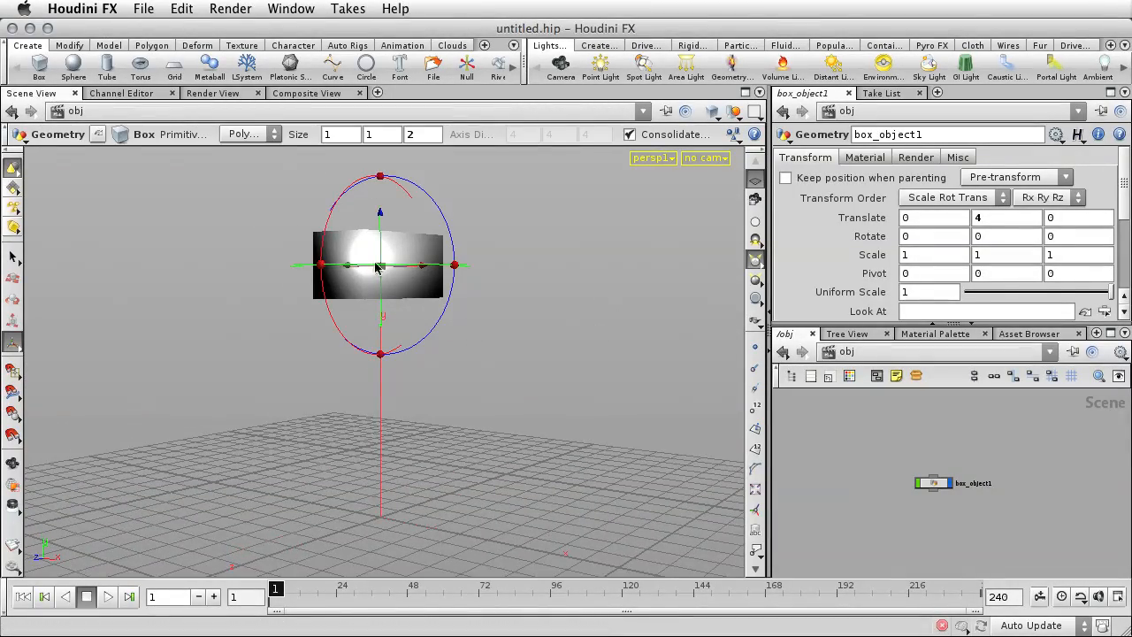
click(14, 256)
drag(306, 215, 464, 324)
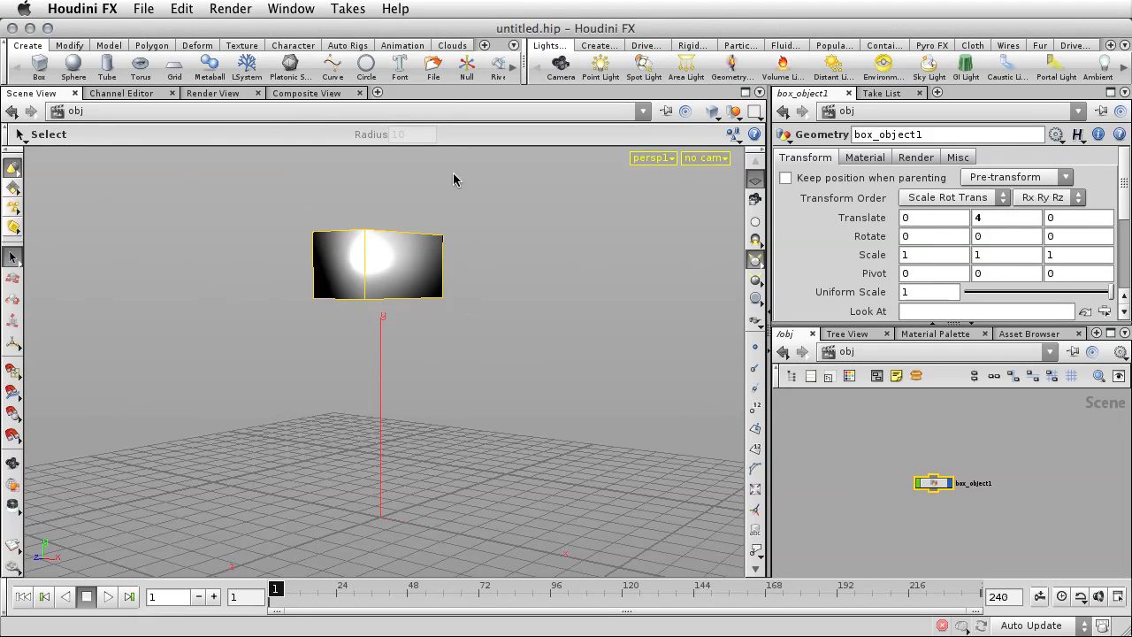
click(452, 45)
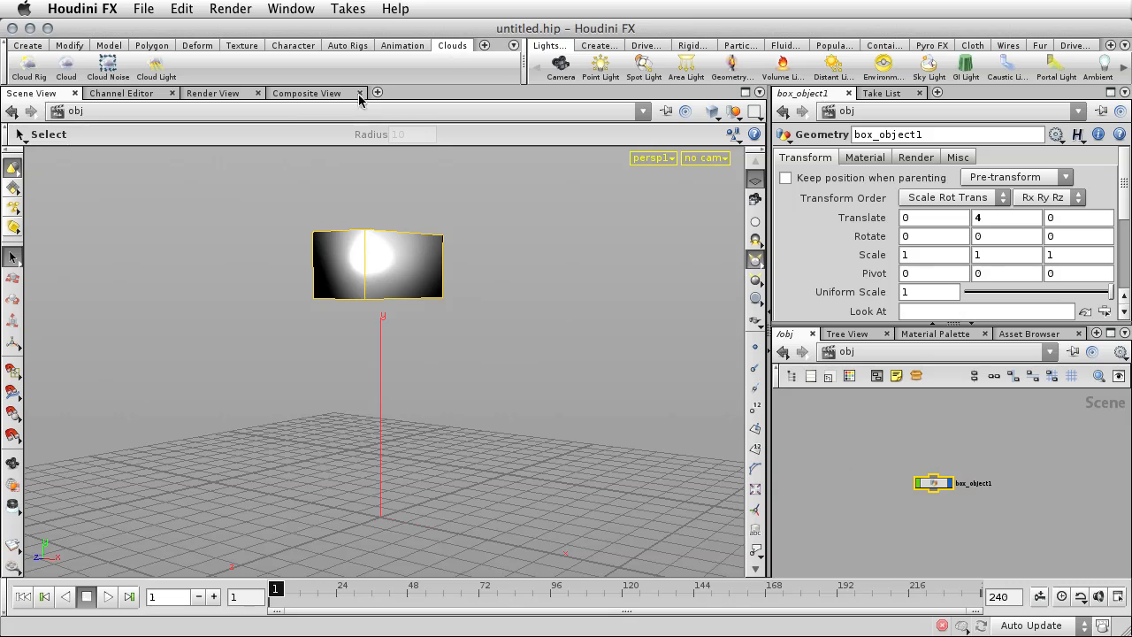
click(34, 70)
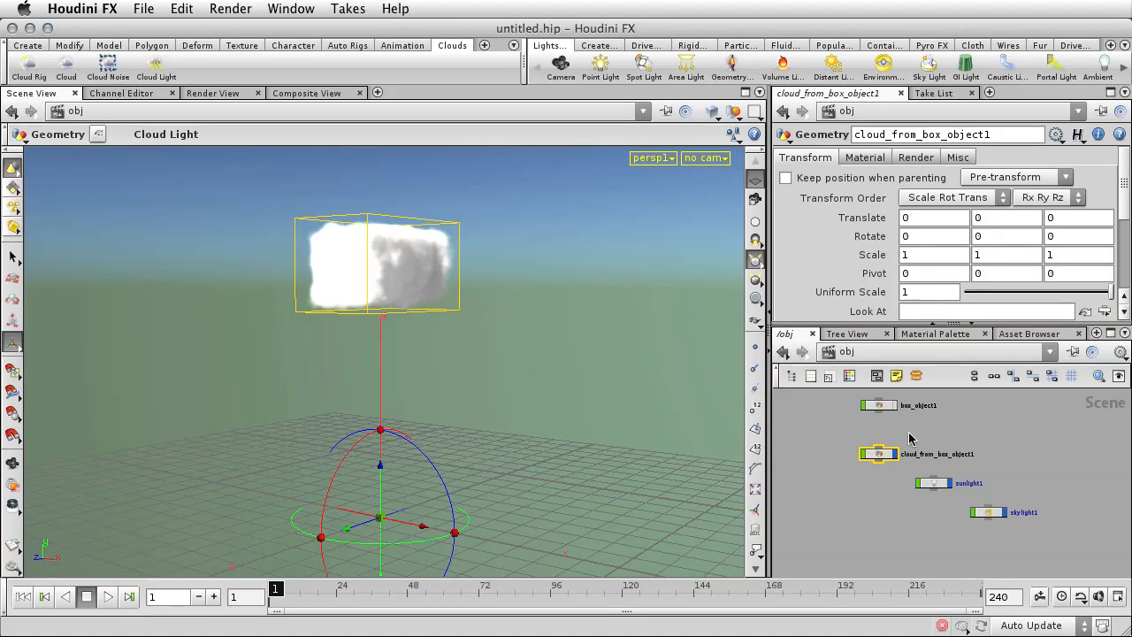
Select the original box_object1 and lower it along Y to about 3.903, inspecting the cloud from below.
click(880, 407)
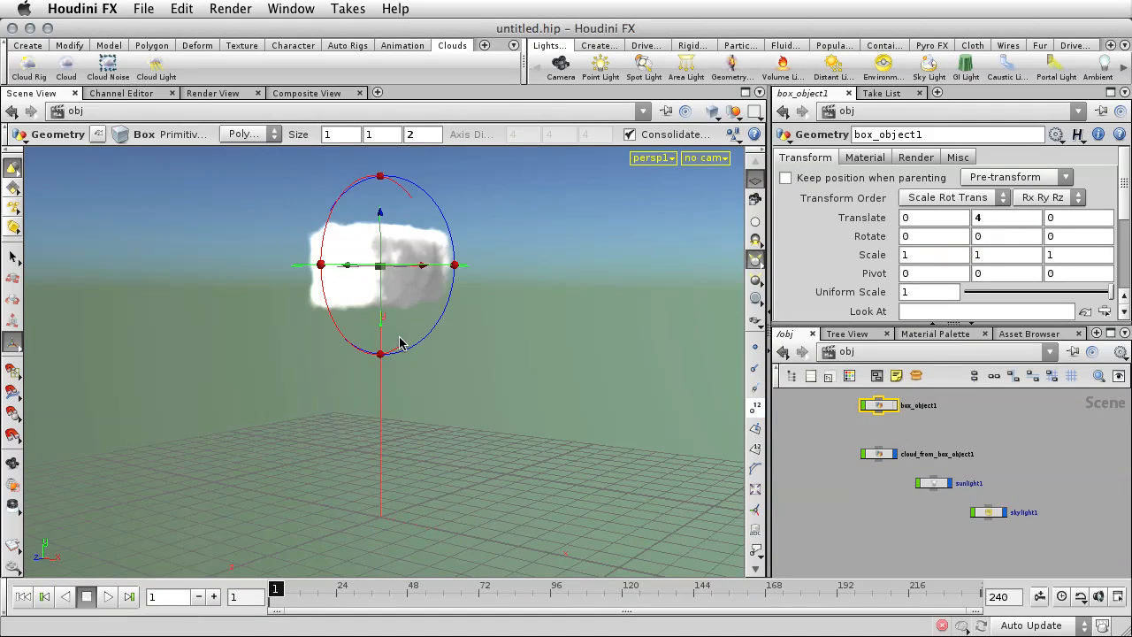
drag(382, 320, 387, 352)
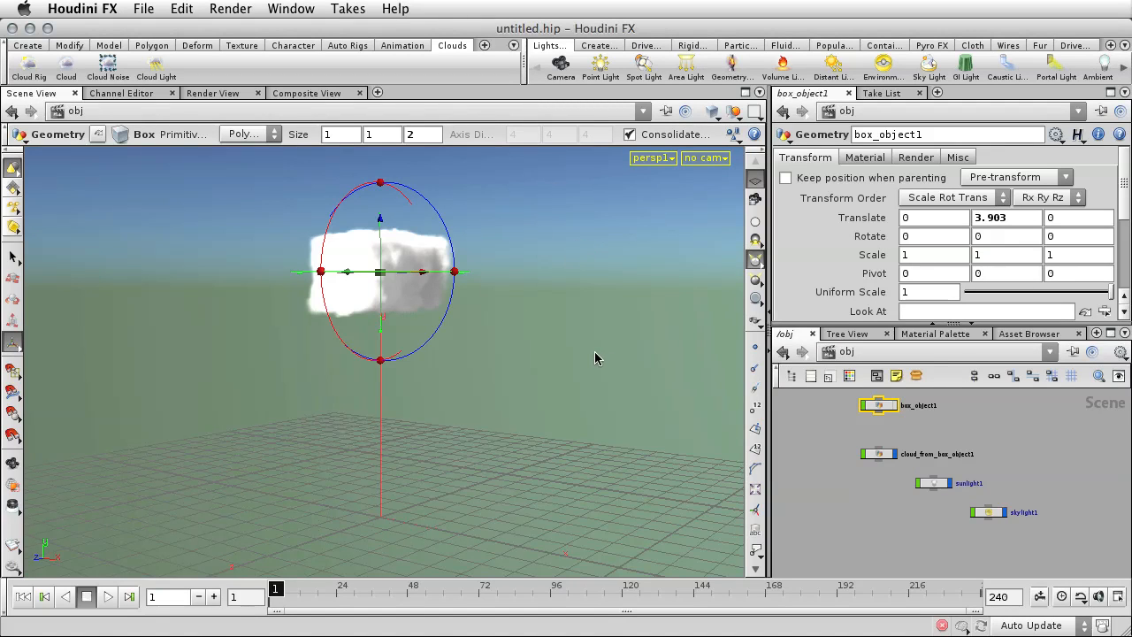
key(Escape)
drag(597, 351, 561, 321)
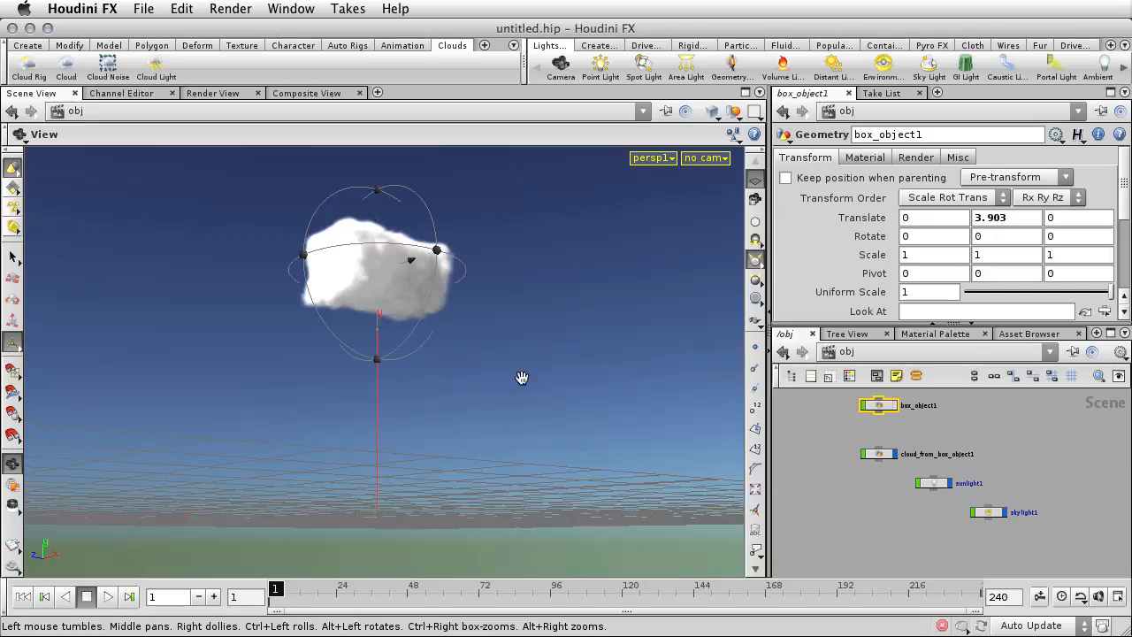
drag(523, 379, 573, 442)
key(Return)
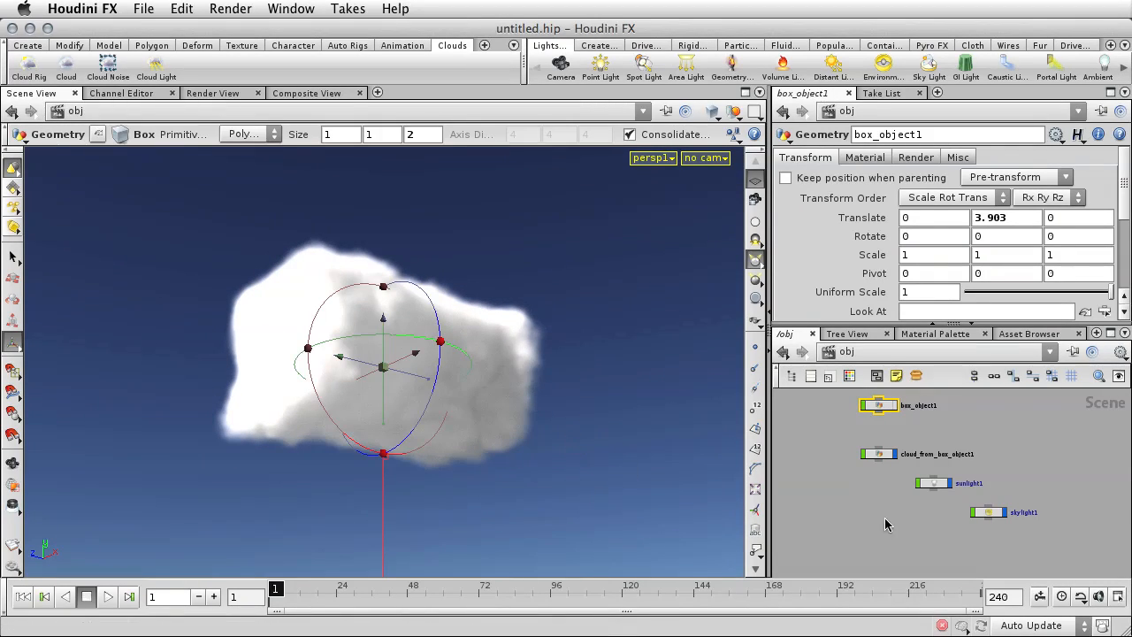
Enter the cloud_from_box_object1 network and display cloud_source, cloud1, cloudnoise1 and cloudlight1 in turn to examine each stage.
double_click(881, 455)
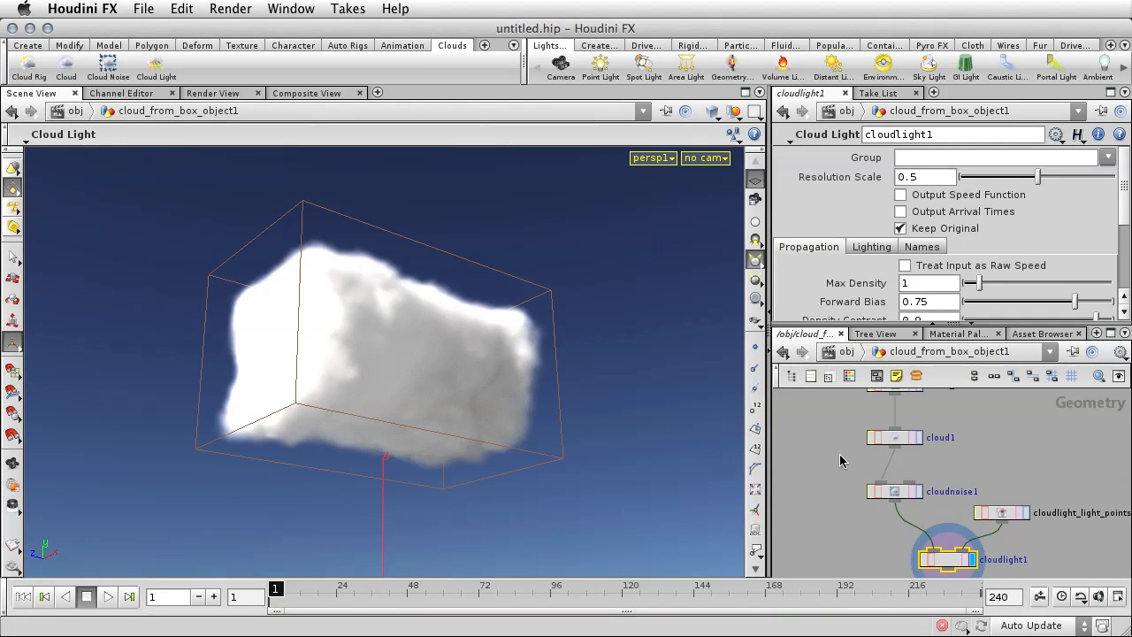
scroll(839, 460, down, 3)
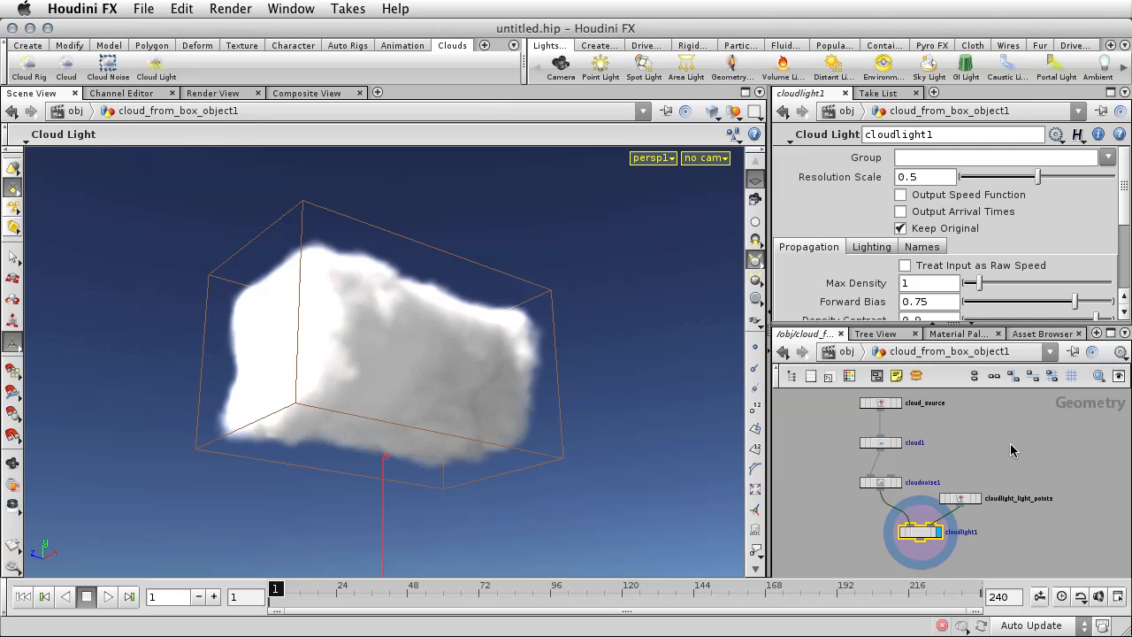
click(899, 405)
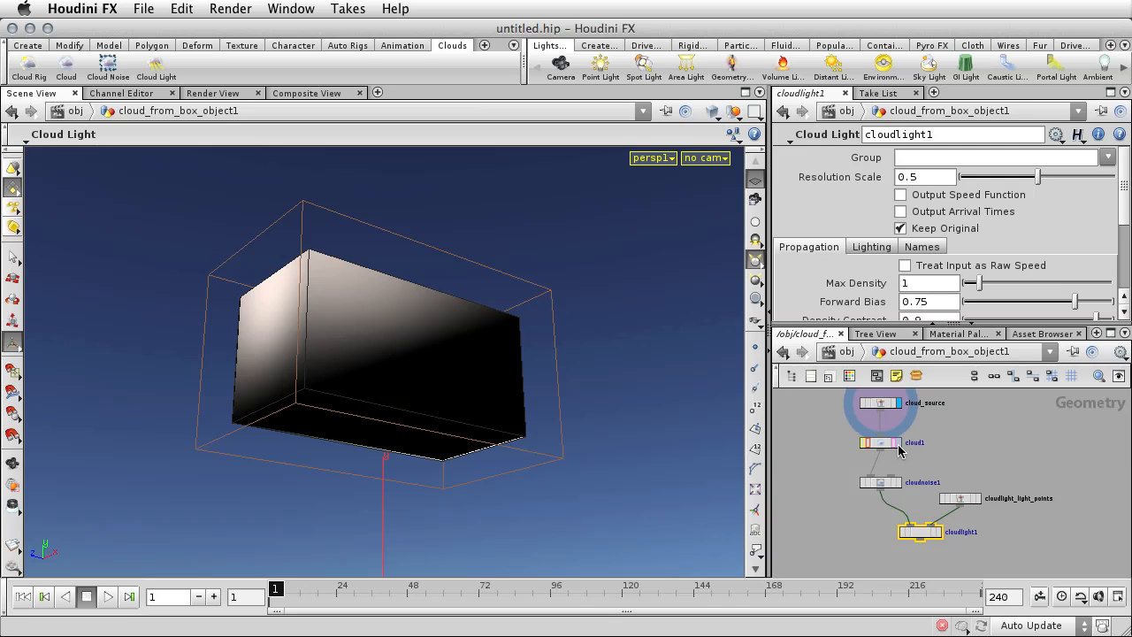
click(899, 444)
click(882, 447)
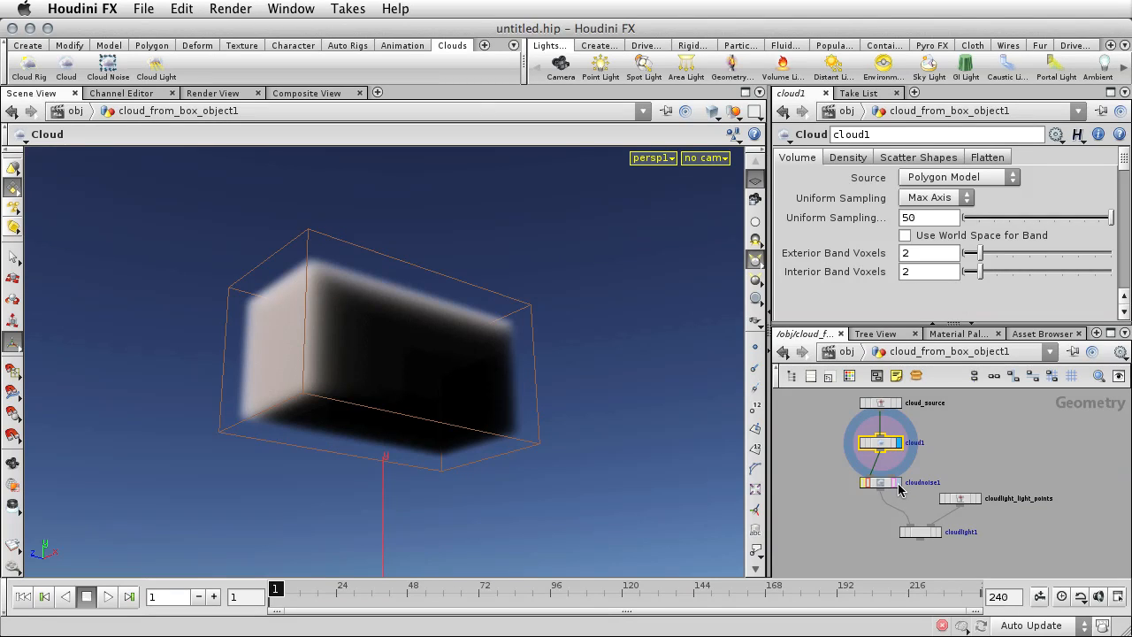
click(899, 484)
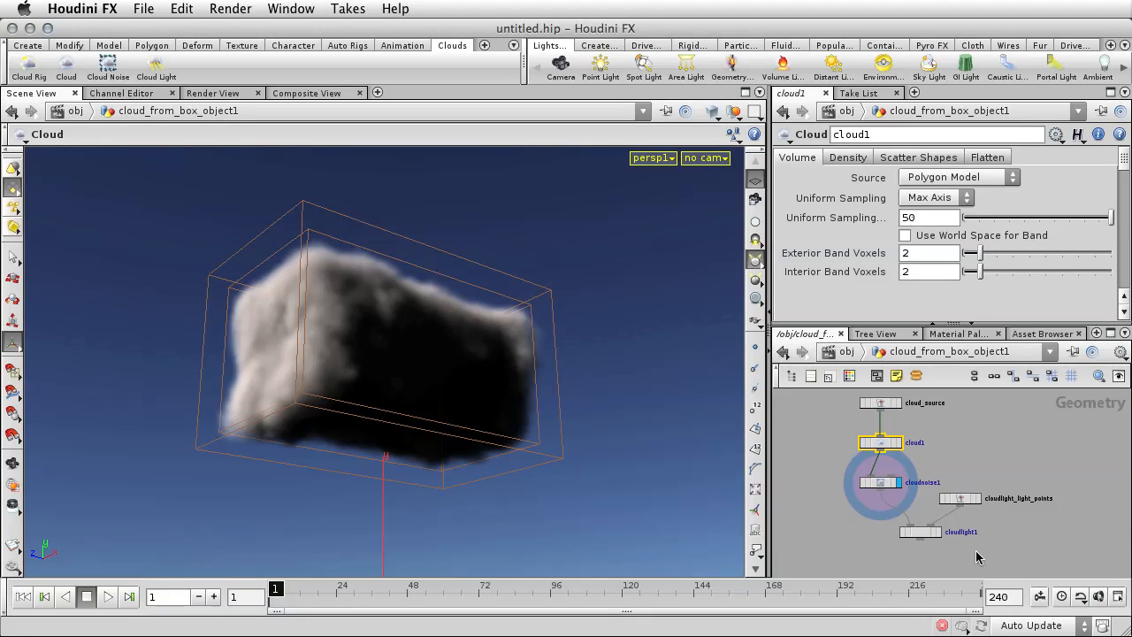
click(938, 532)
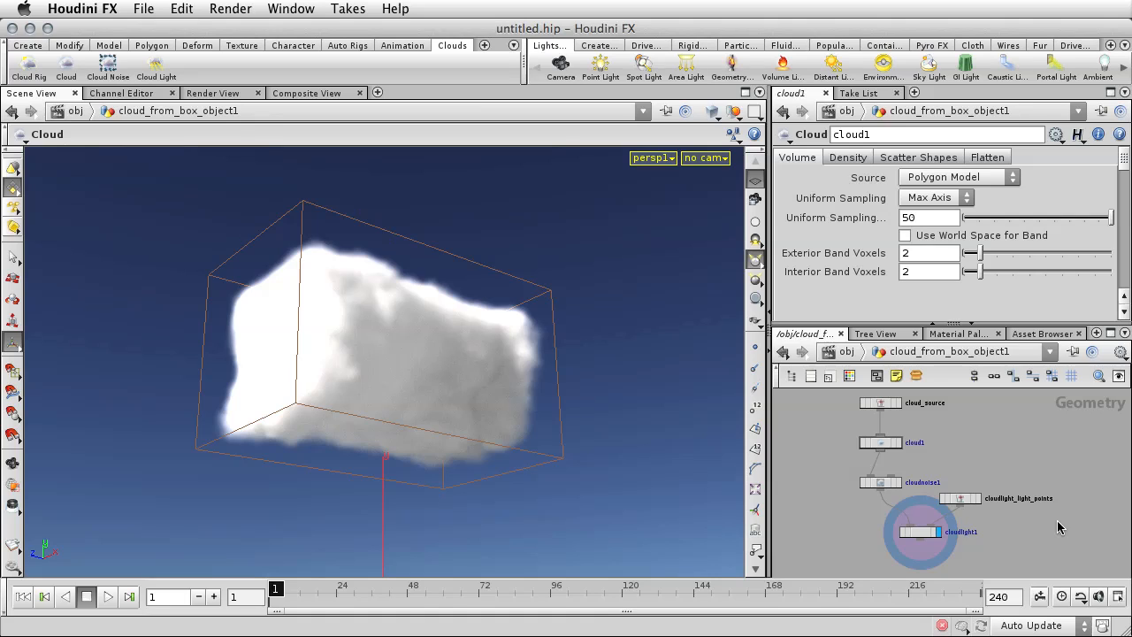
Set the cloud1 node's uniform sampling divisions to 100 and enable Fill Source for its scatter shapes.
click(877, 446)
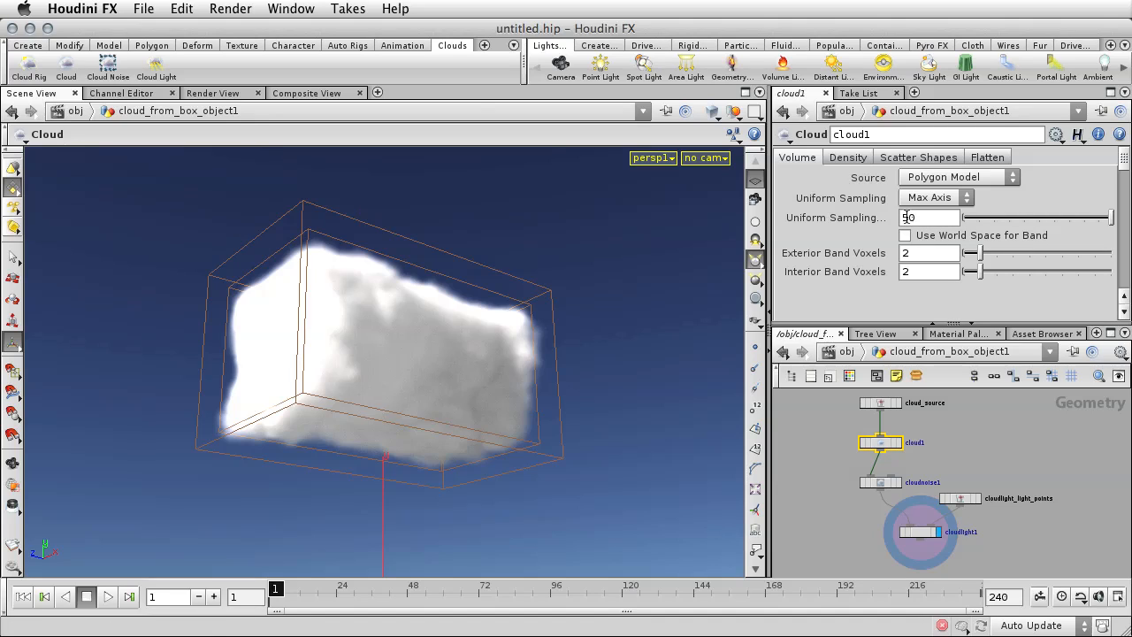
drag(909, 218, 903, 217)
text(100)
key(Return)
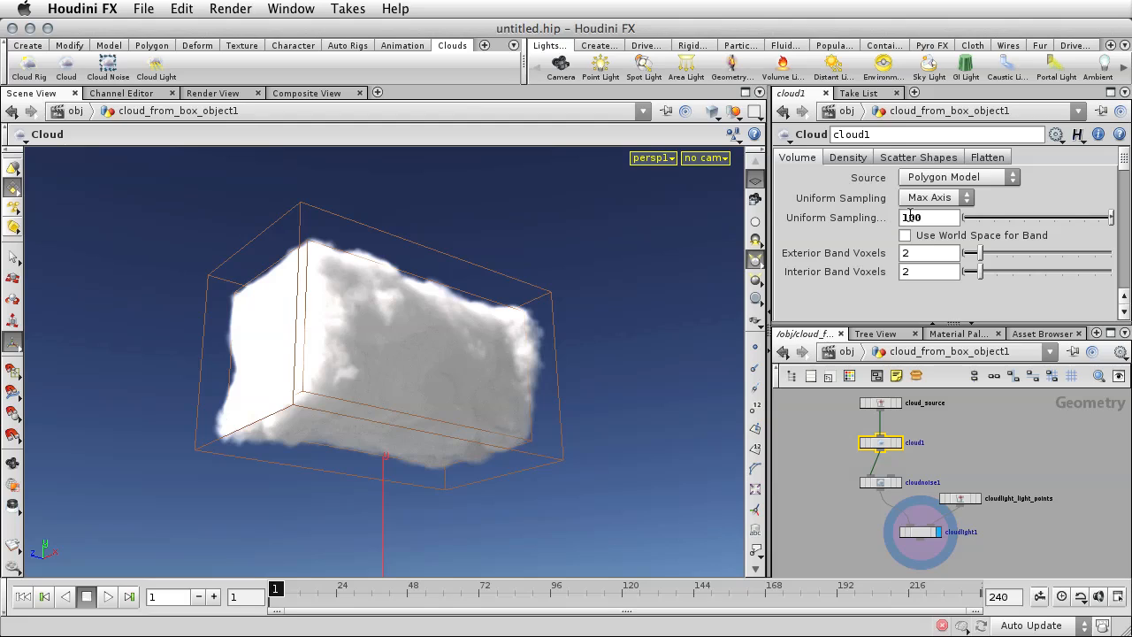
click(892, 161)
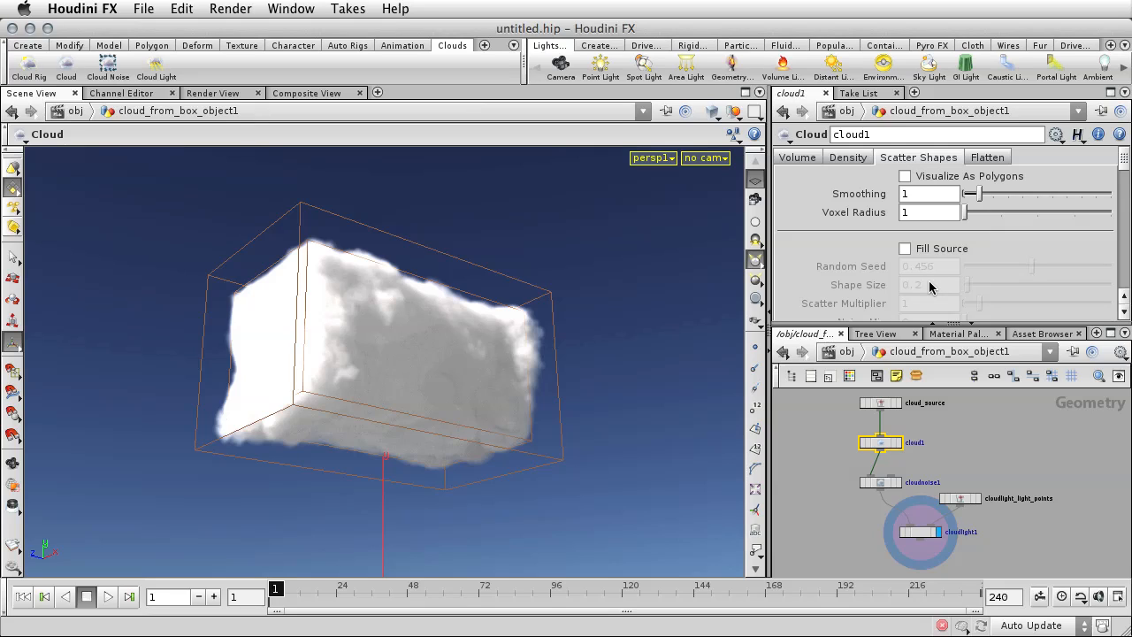
click(905, 248)
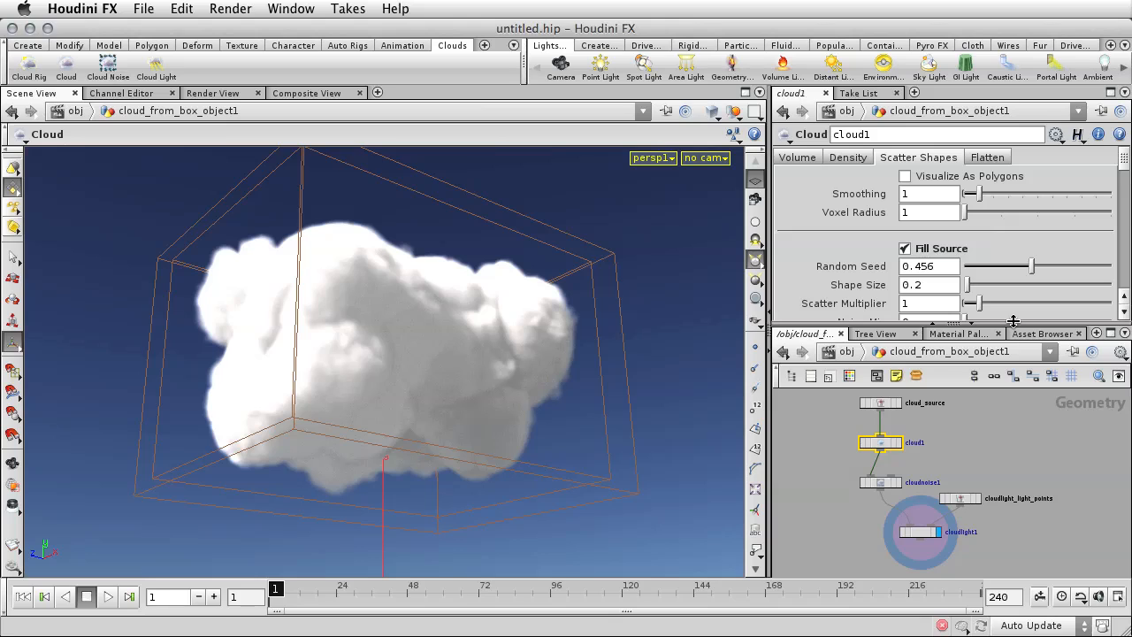
Display the cloud1 node's output and set its Scatter Multiplier to 1.99.
click(899, 446)
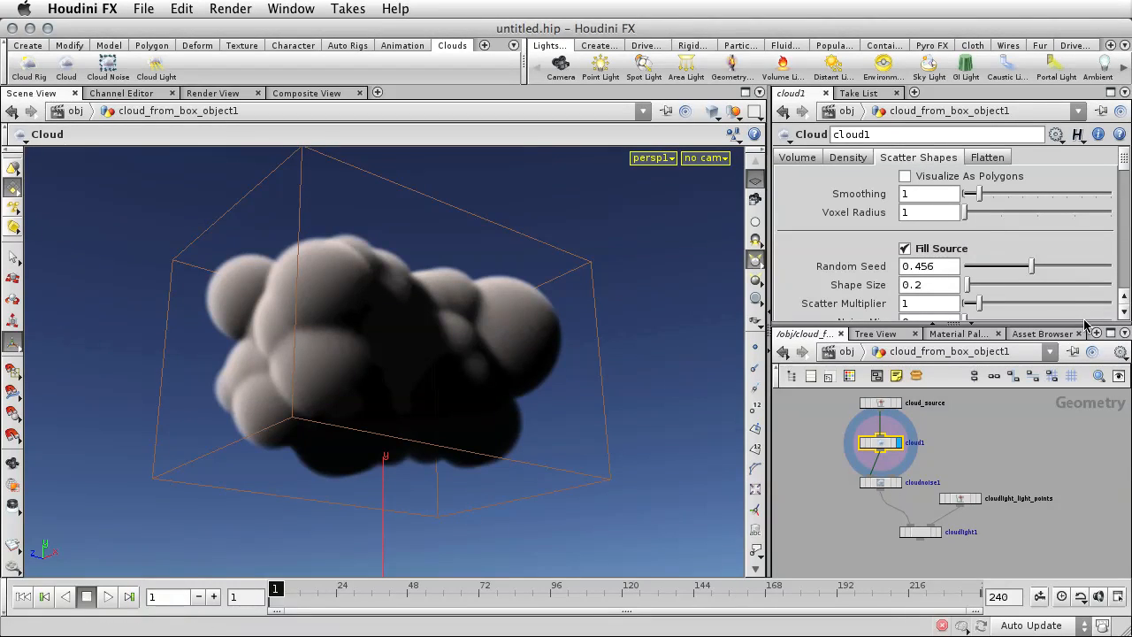
drag(1084, 323, 1086, 379)
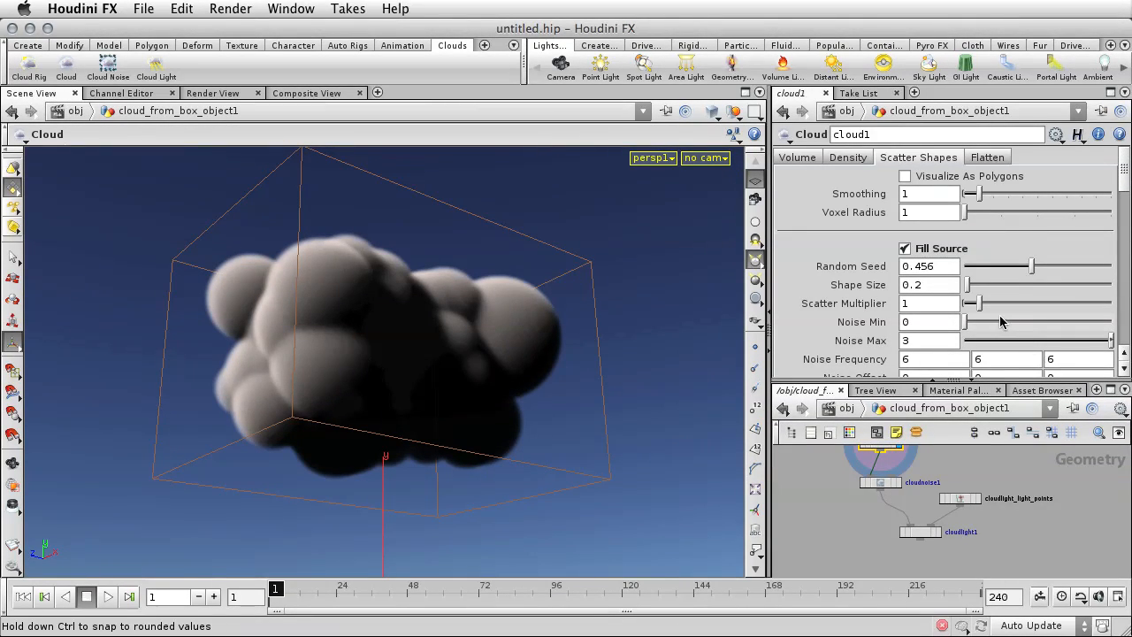
mouse_move(978, 303)
mouse_down()
mouse_move(1017, 306)
mouse_move(994, 304)
mouse_up()
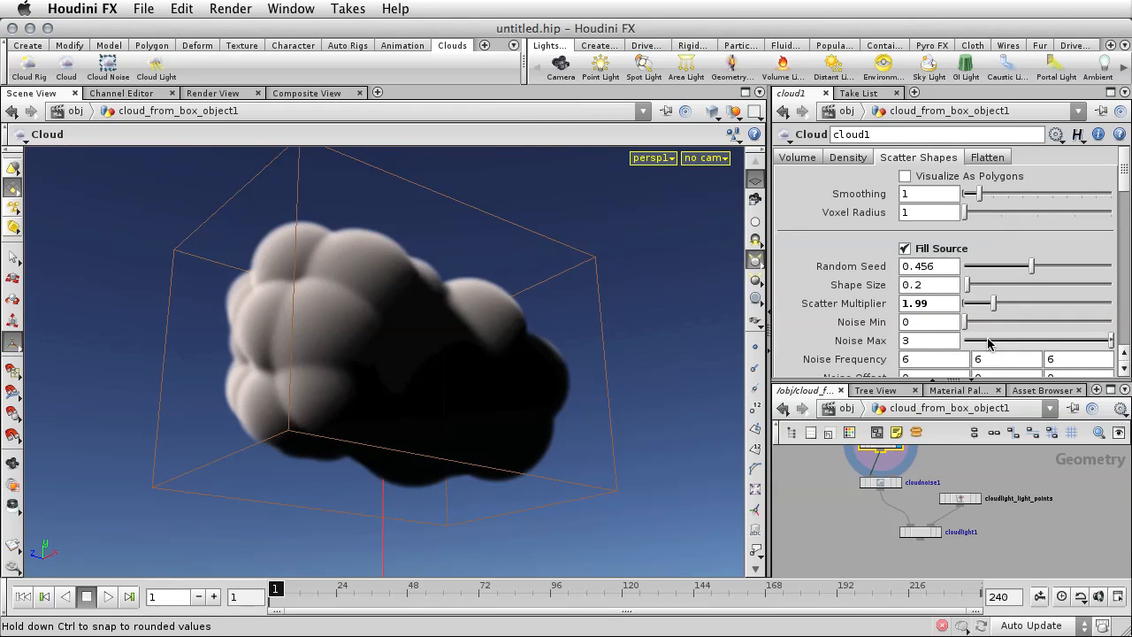
Try scatter Shape Size values of 1.14, 0.3 and 0.1, and revert the parameter to its default.
drag(967, 285, 982, 285)
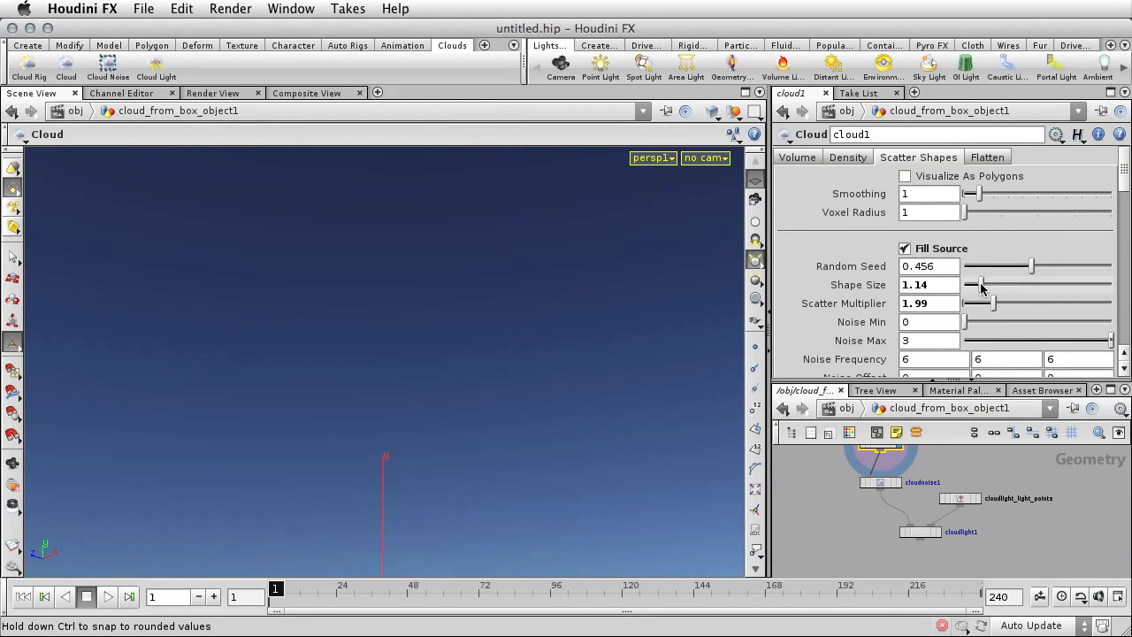
right_click(873, 290)
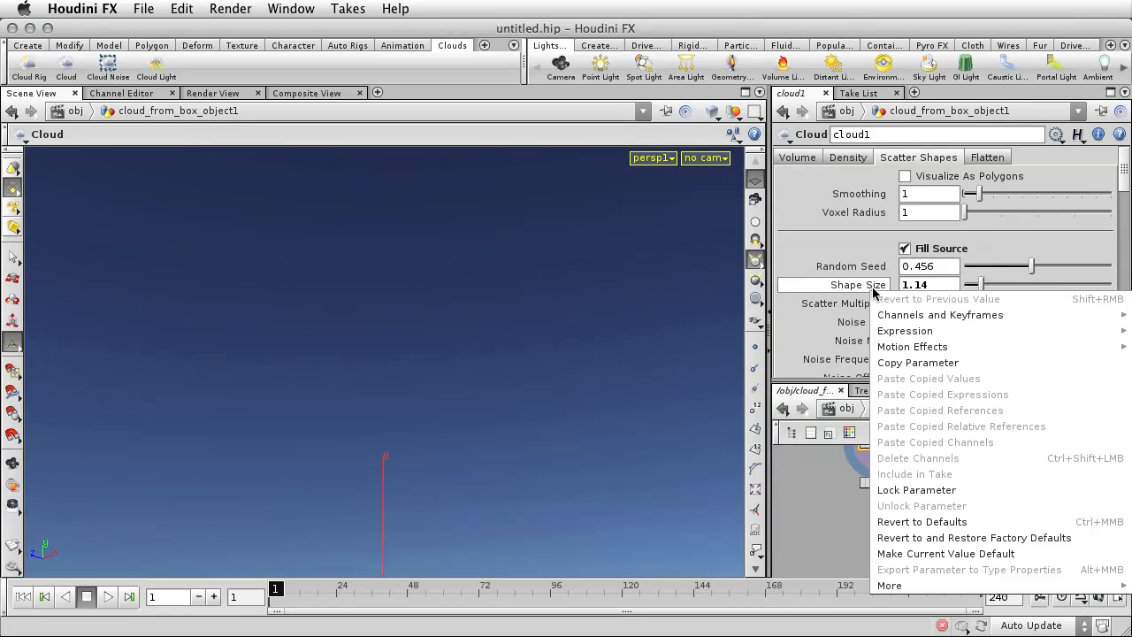
click(929, 285)
drag(929, 284, 900, 285)
text(1.3)
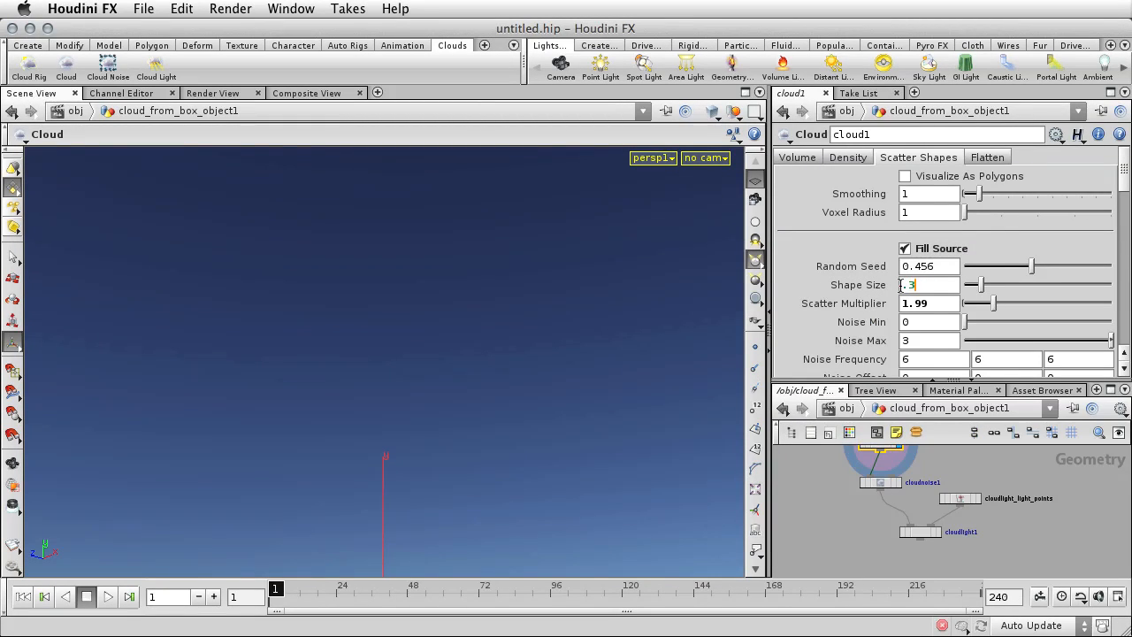
key(Return)
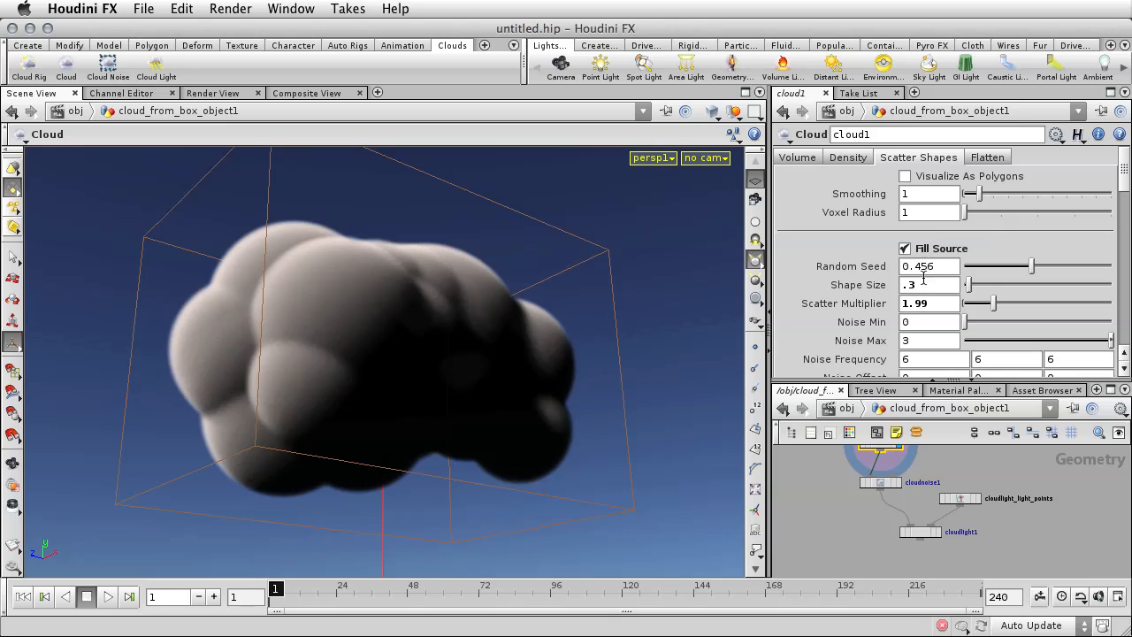
key(BackSpace)
text(1)
key(Return)
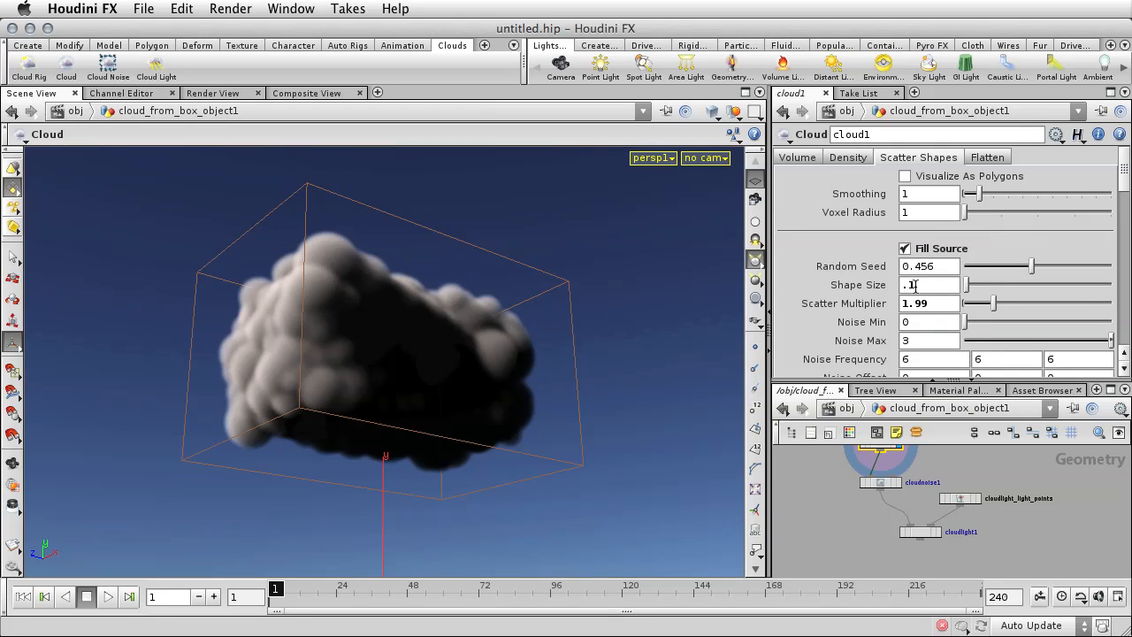
right_click(867, 287)
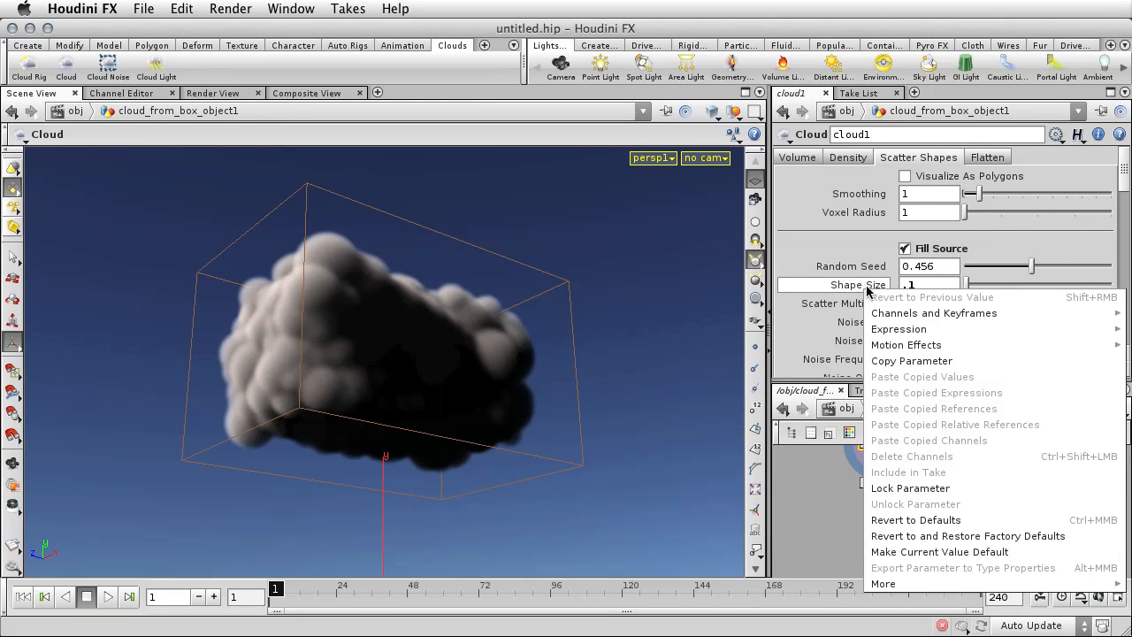
click(941, 520)
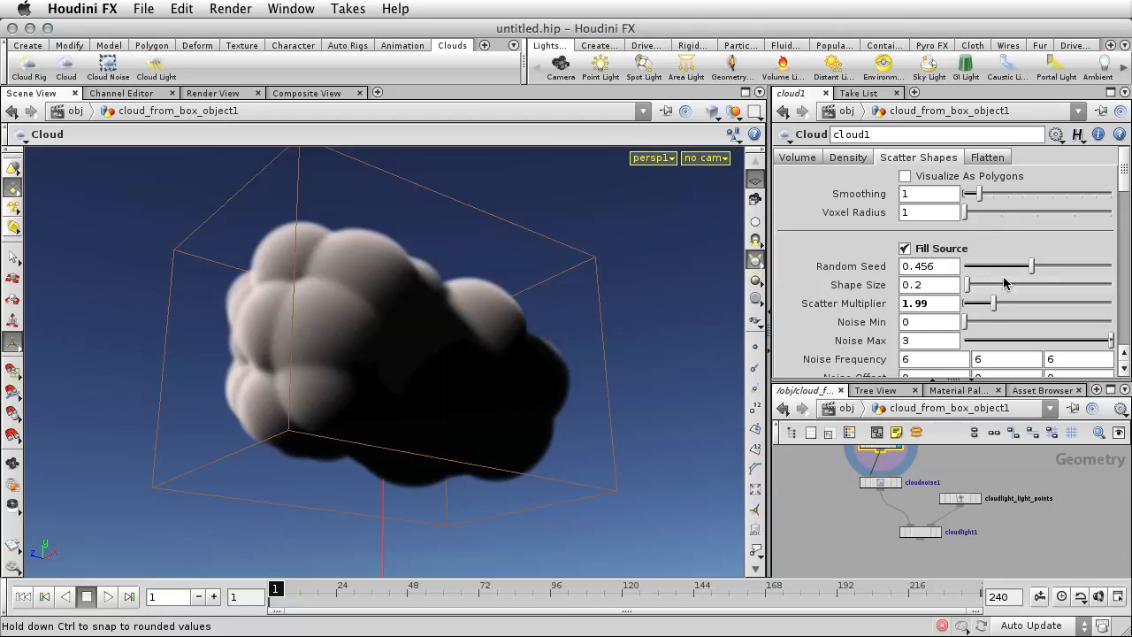
Set the scatter shapes' Random Seed to 0.783 and display the cloudnoise1 node's output.
drag(1032, 266, 1079, 271)
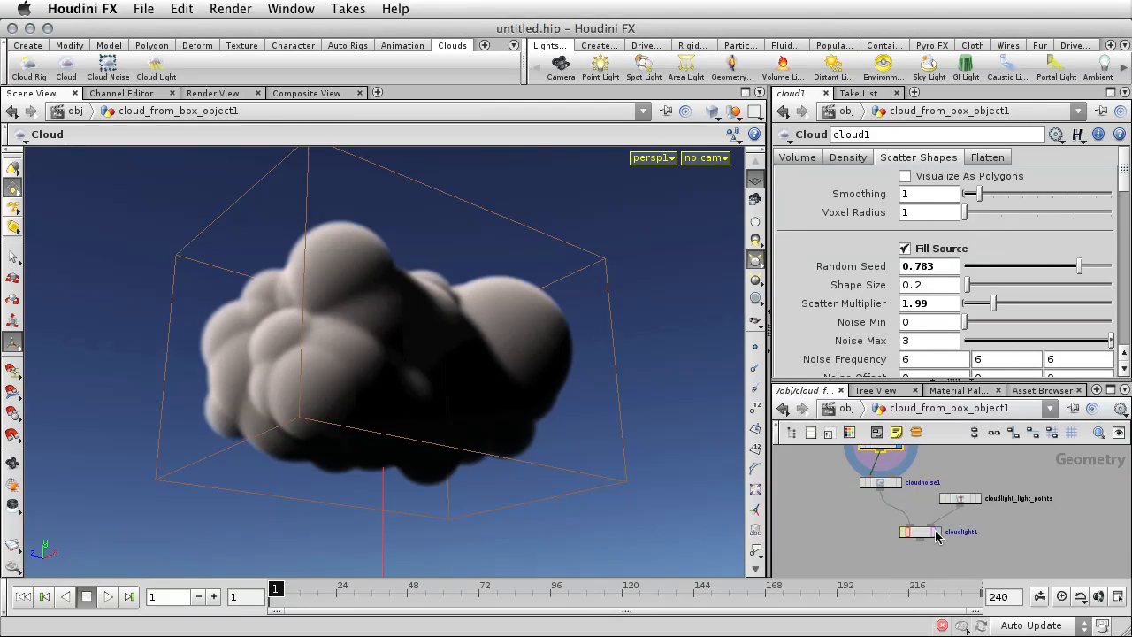
click(902, 485)
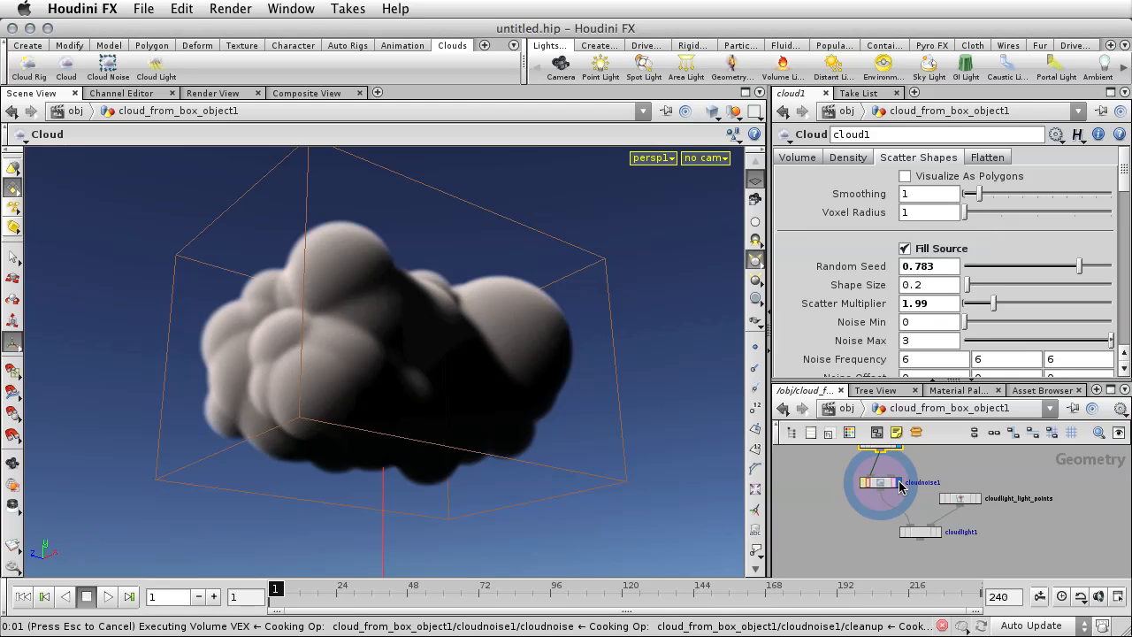
Display the cloudlight1 node's output and set the cloud1 node's scatter shapes Smoothing to 3.
click(938, 533)
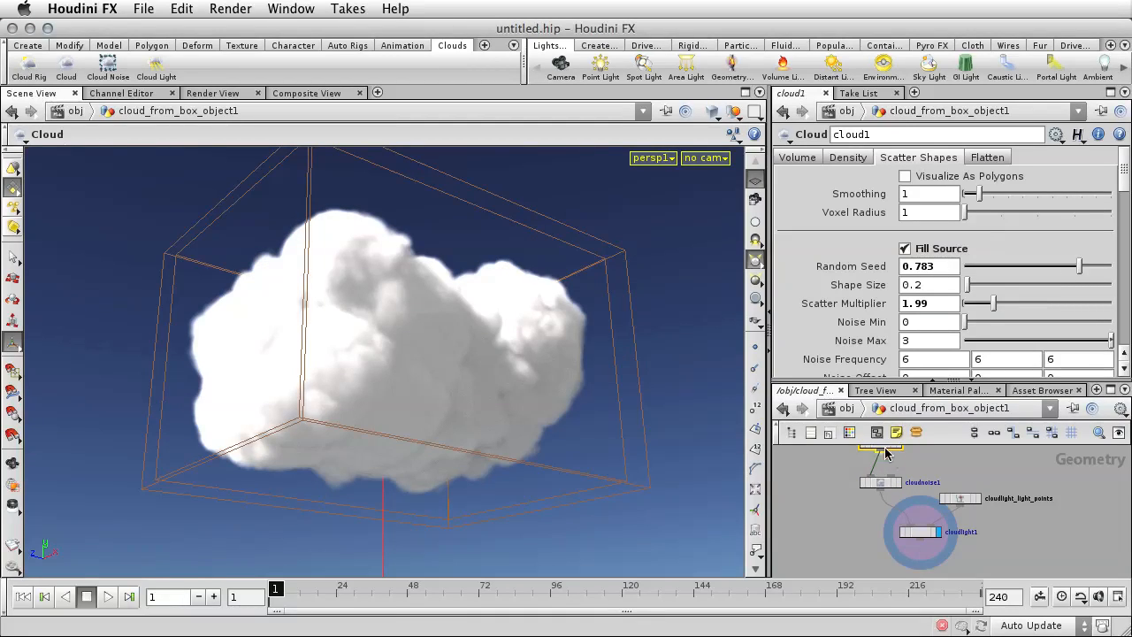
middle_drag(1044, 469, 1040, 495)
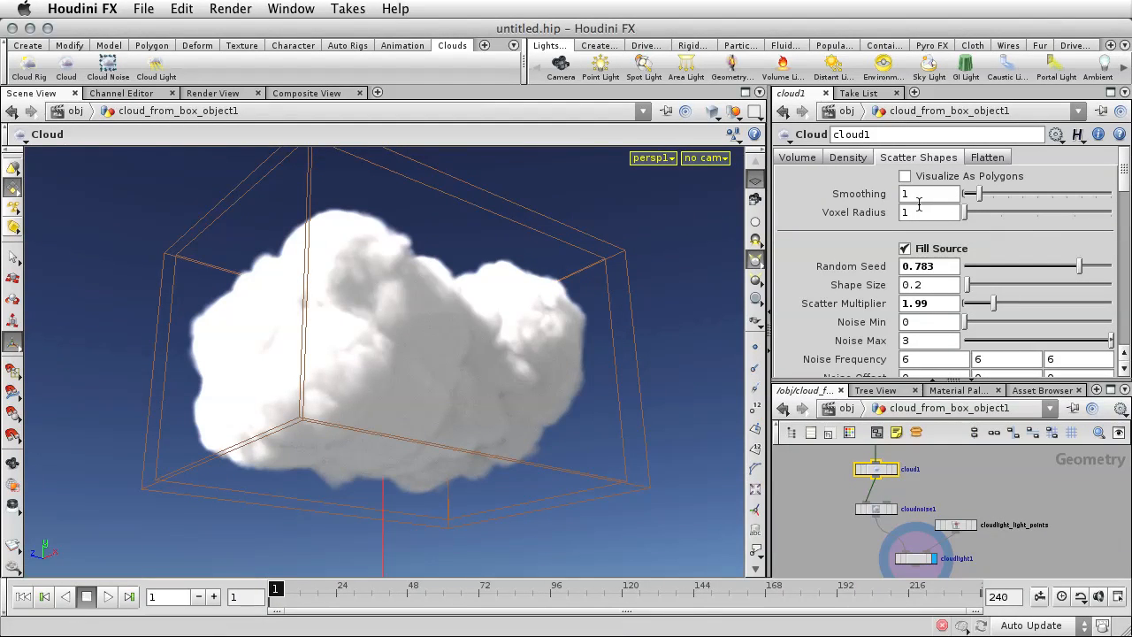
drag(908, 194, 895, 197)
text(3)
key(Return)
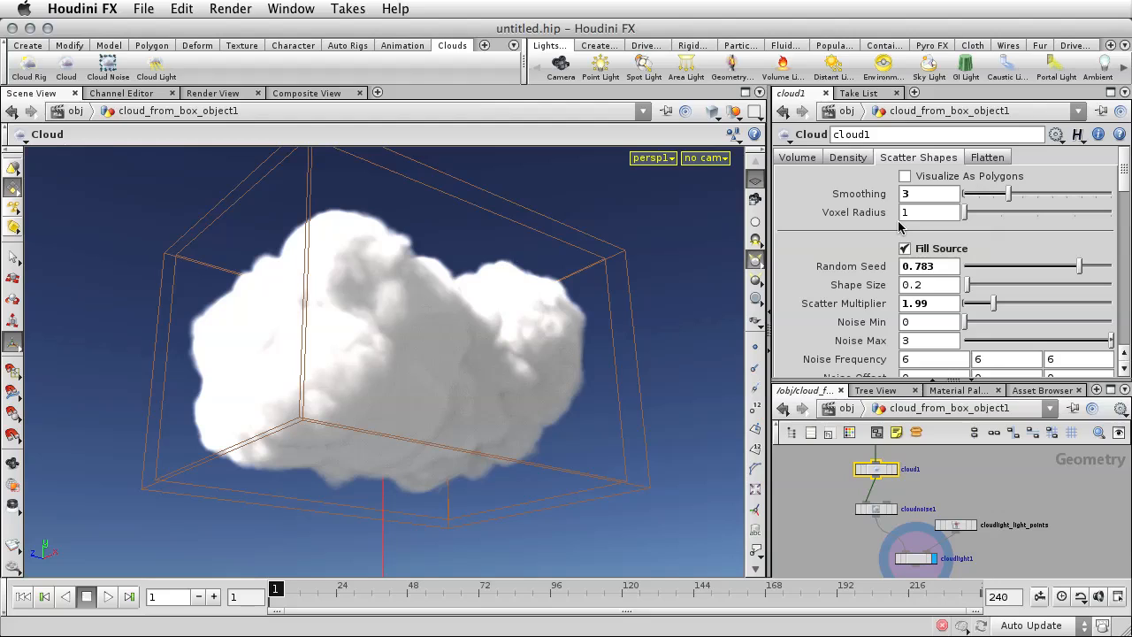
Move the first Density Remap point of the cloud1 node to position 0.72381.
click(853, 159)
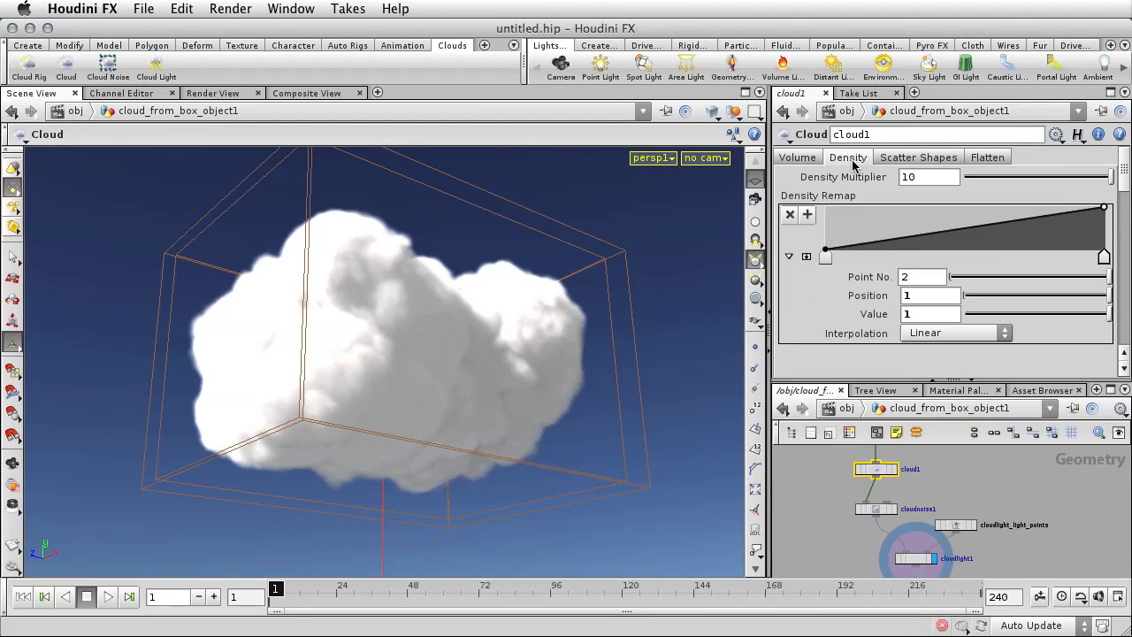
drag(826, 253, 846, 251)
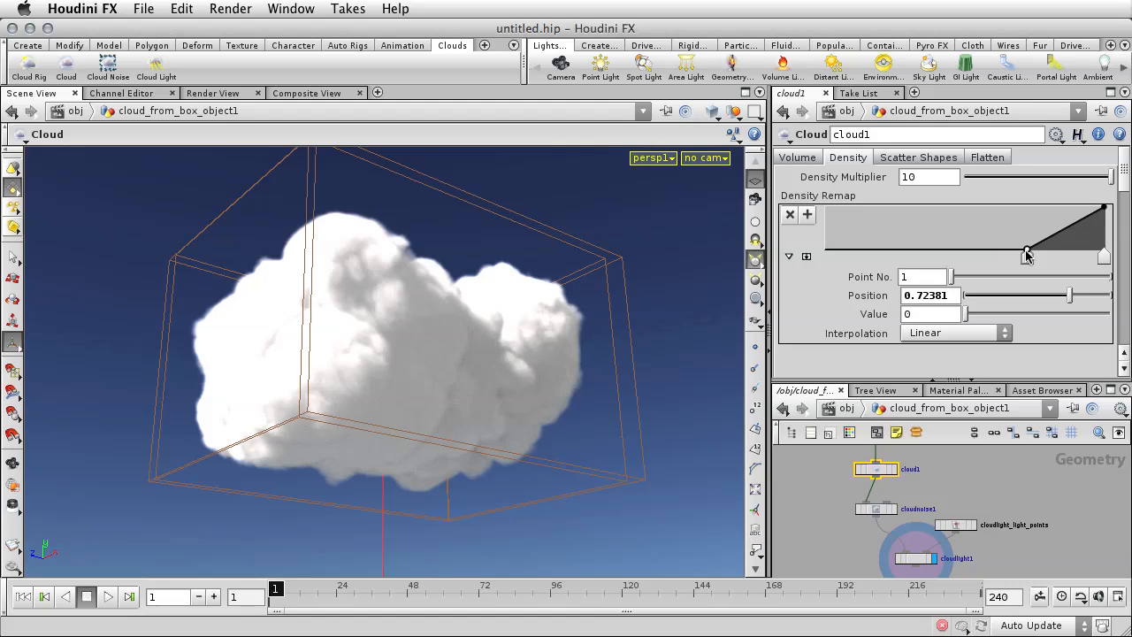
Enable Secondary Shapes in the cloud1 node's scatter shapes and display that node's output.
click(916, 160)
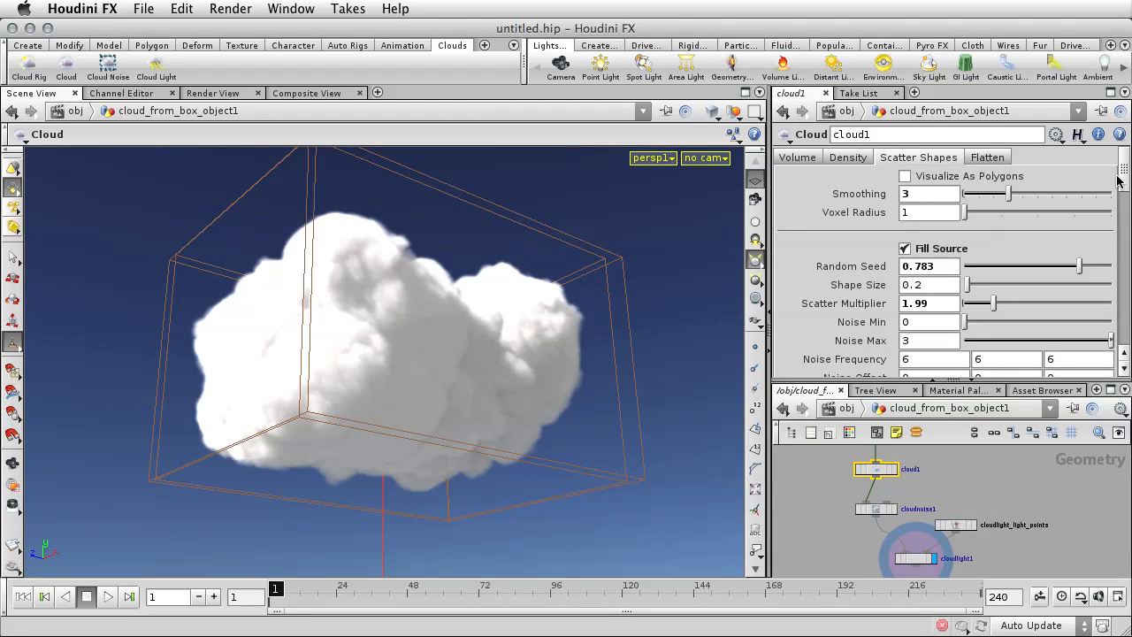
drag(1119, 181, 1119, 228)
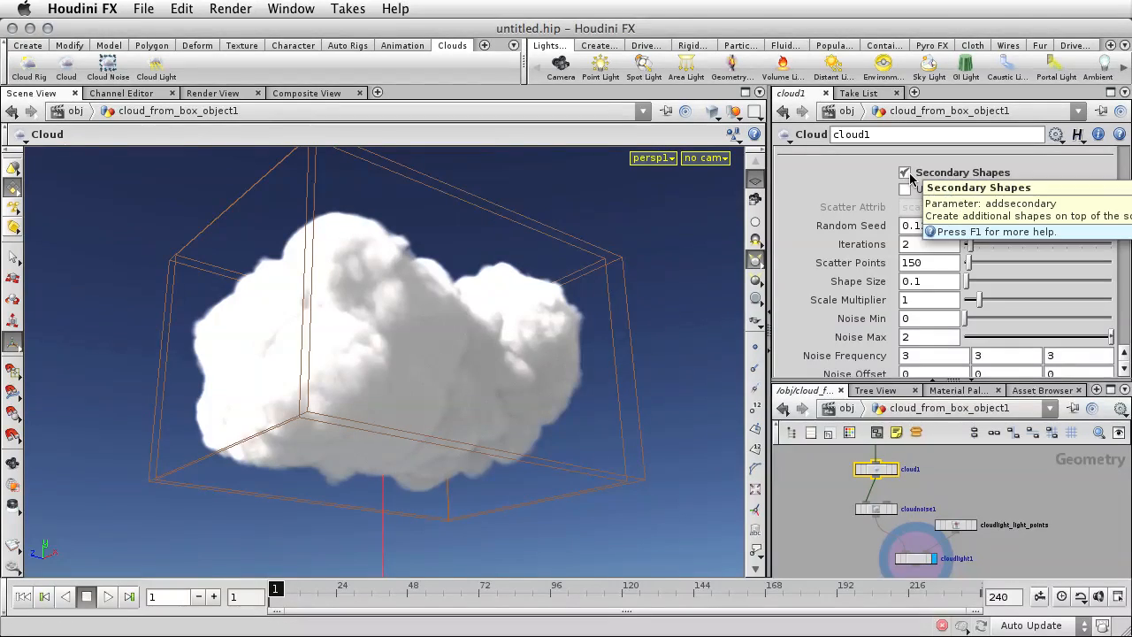
click(895, 473)
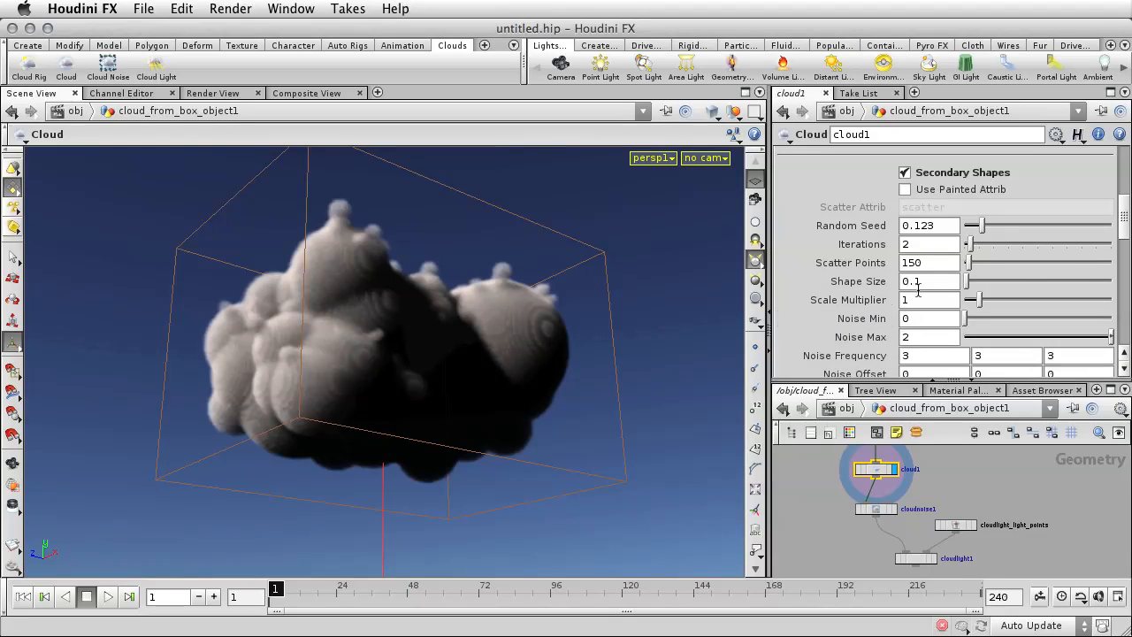
Set the secondary shapes' Scatter Points to 300 and Iterations to 10.
double_click(913, 263)
text(300)
key(Return)
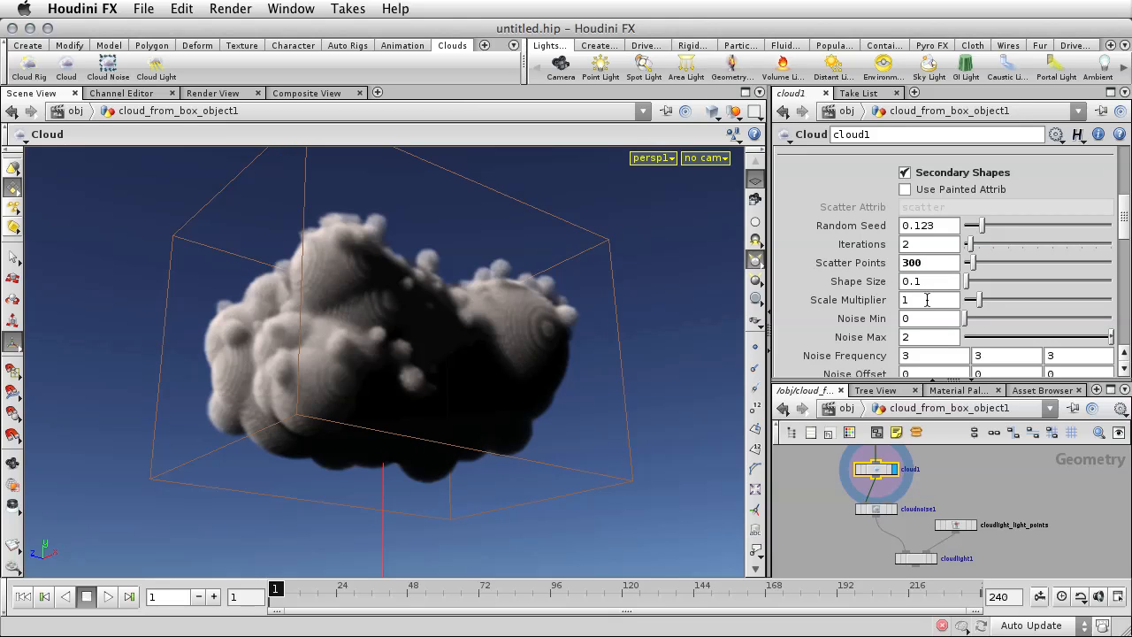
double_click(904, 245)
text(10)
key(Return)
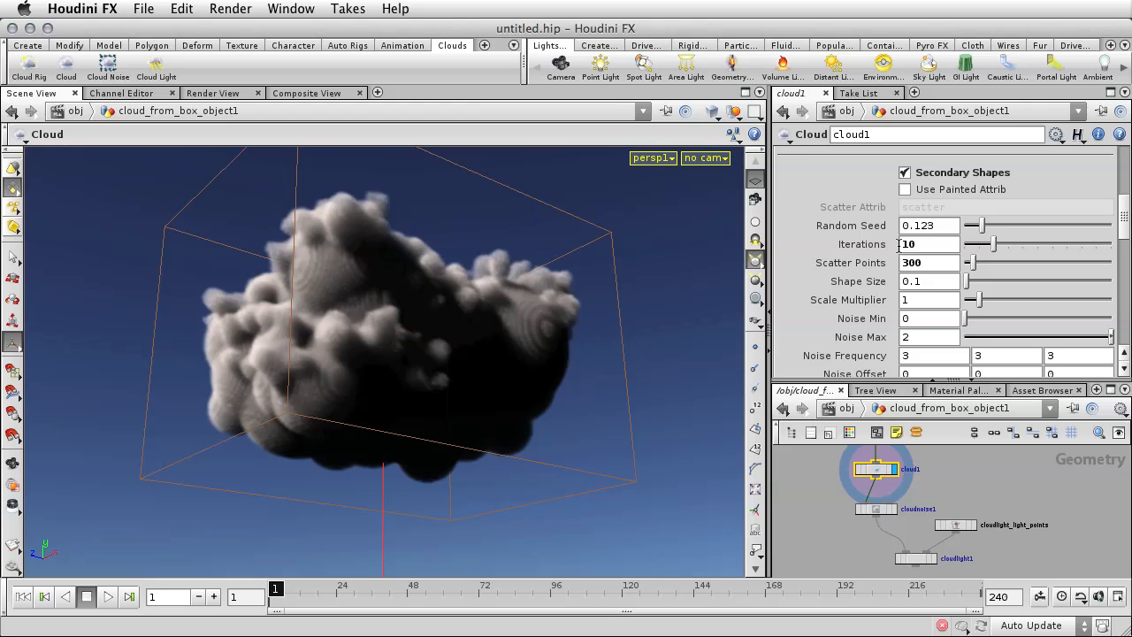
Enable Flatten on the cloud1 node and set the Y value of the Flatten Origin to 4.
mouse_move(952, 526)
drag(1122, 225, 1122, 164)
click(987, 158)
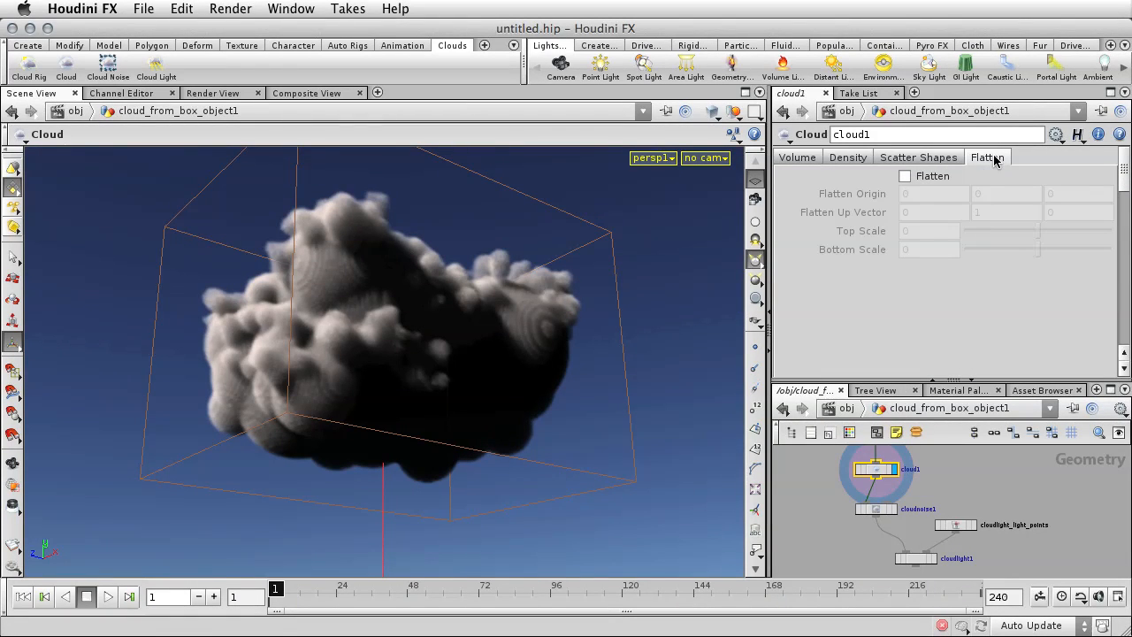
click(904, 176)
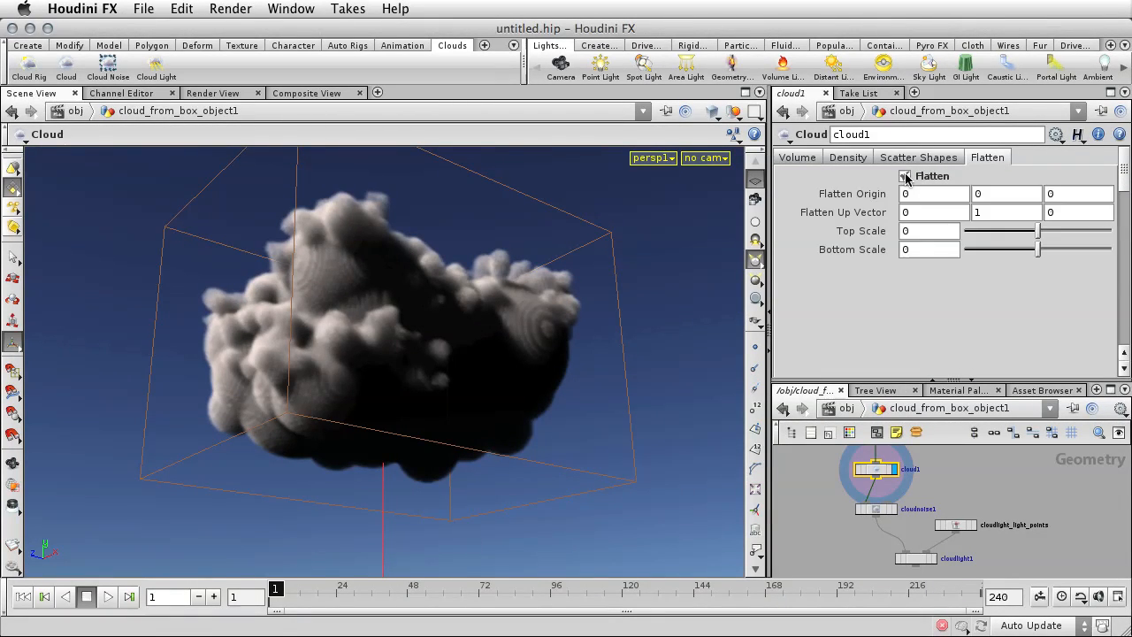
double_click(976, 194)
text(4)
key(Return)
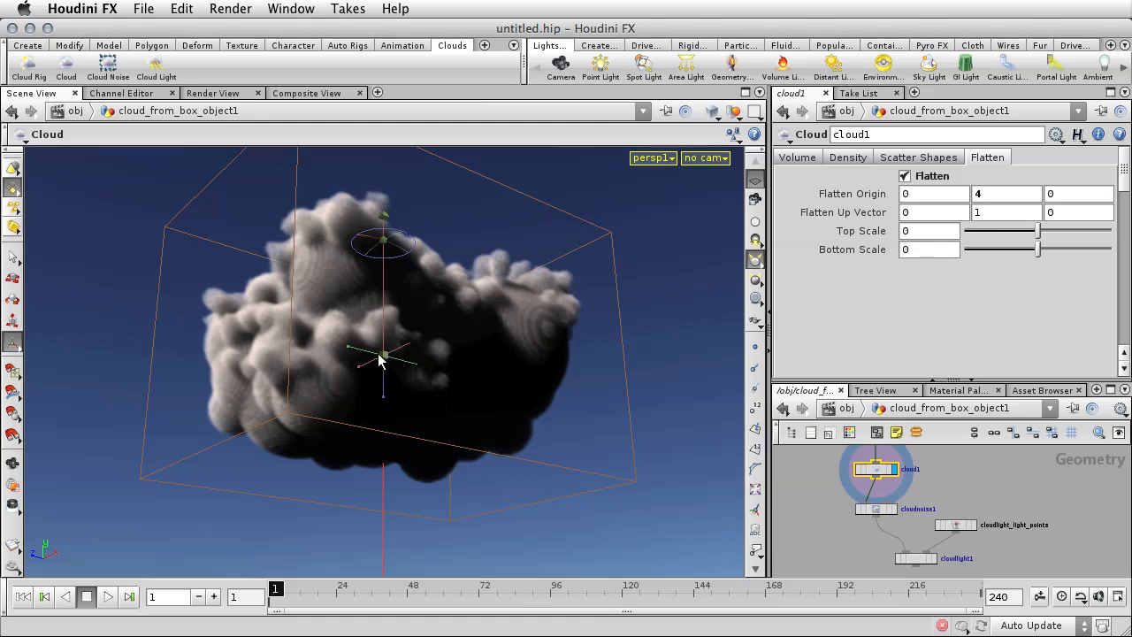
Set the cloud1 node's flatten Bottom Scale to 0.5 and refine it to 0.75.
double_click(907, 250)
text(0.5)
key(Return)
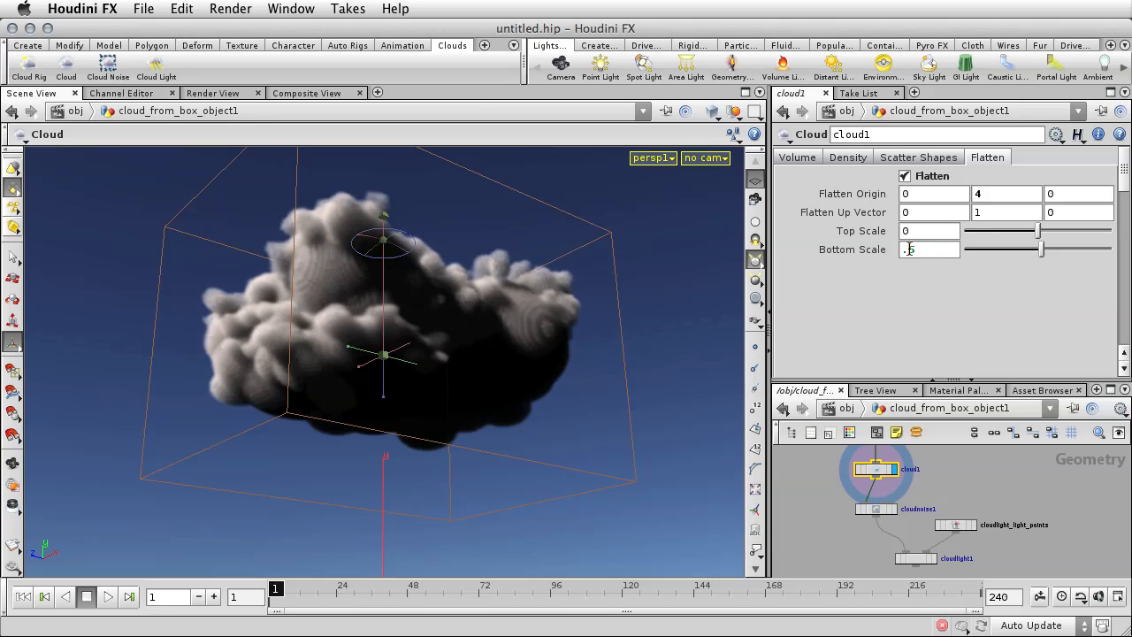
click(909, 250)
text(7)
key(Return)
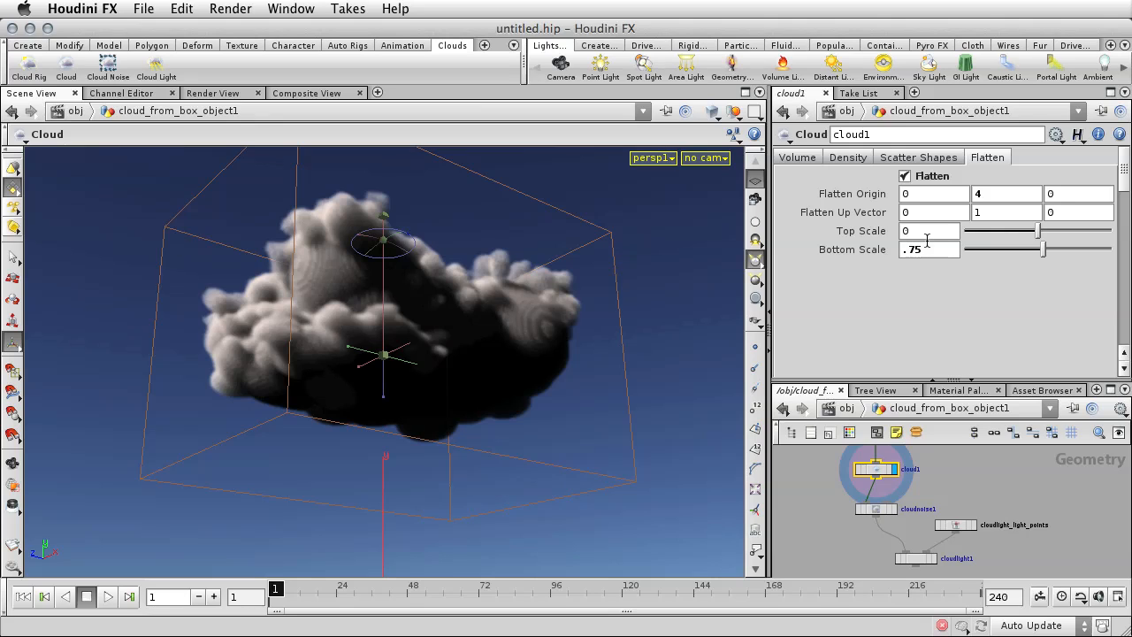
Display the cloudnoise1 node's output and set its noise Amplitude to 0.15 with 6 Octaves.
click(894, 511)
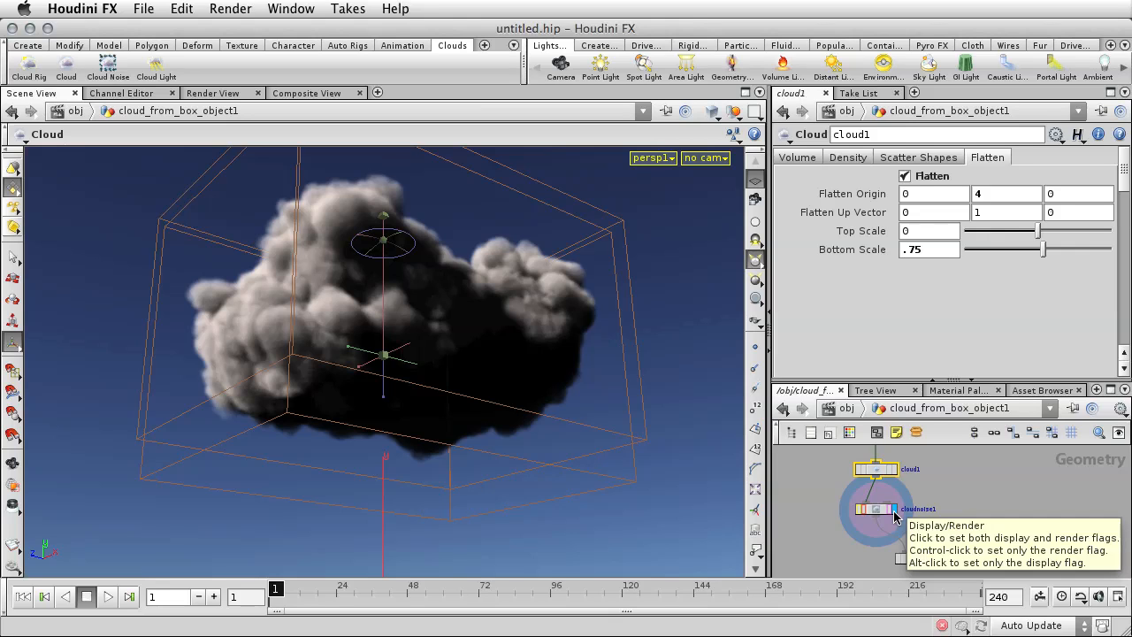
click(874, 510)
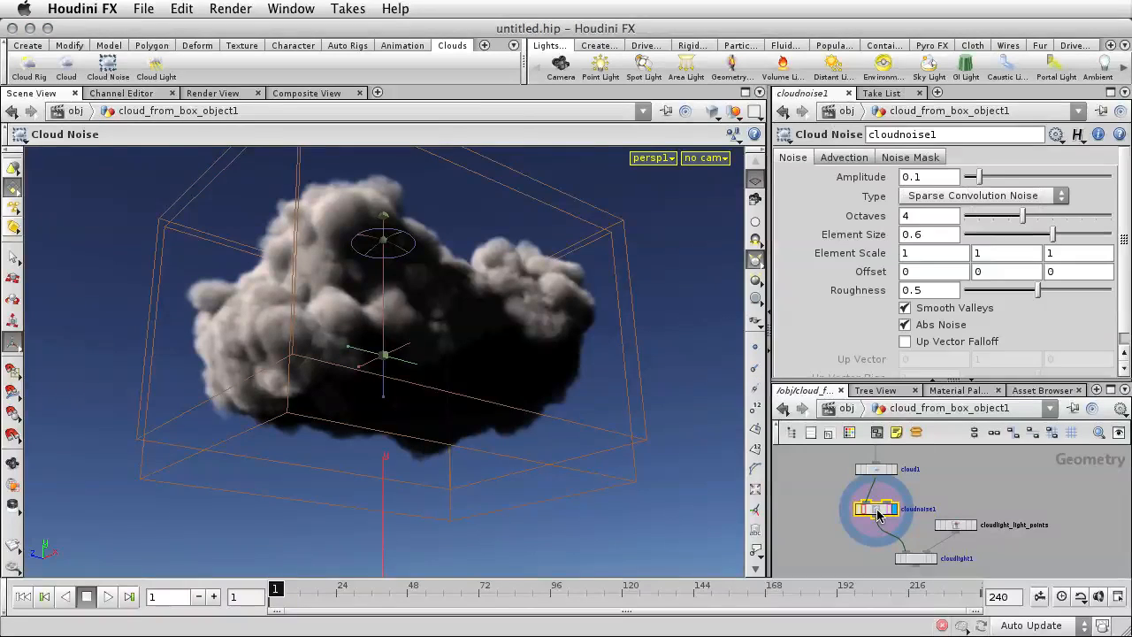
double_click(923, 177)
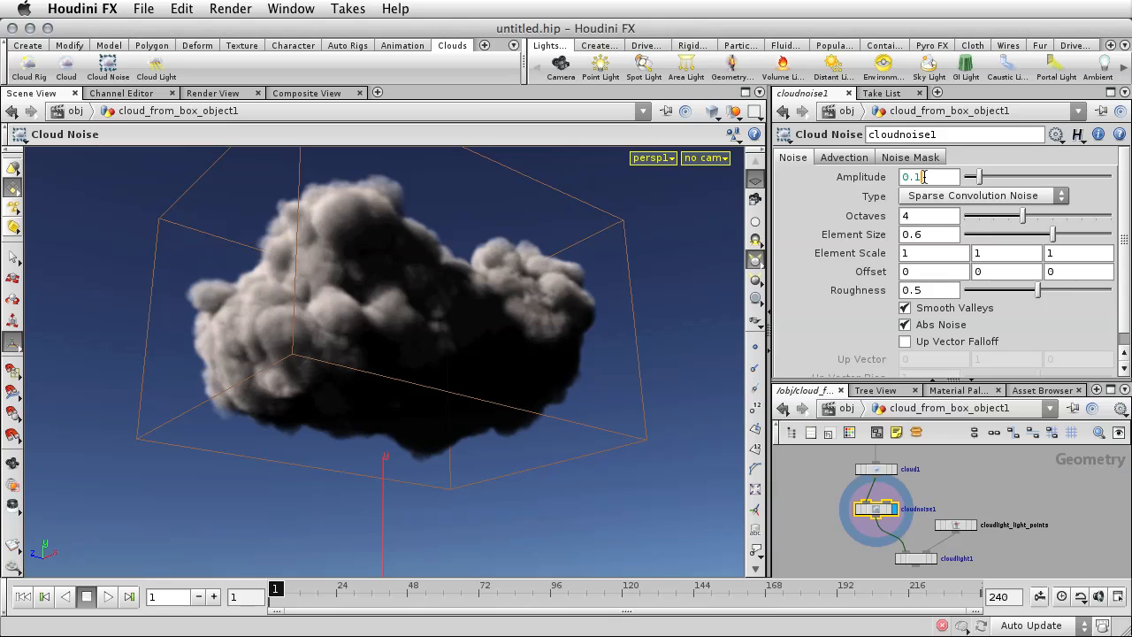
text(0.15)
key(Return)
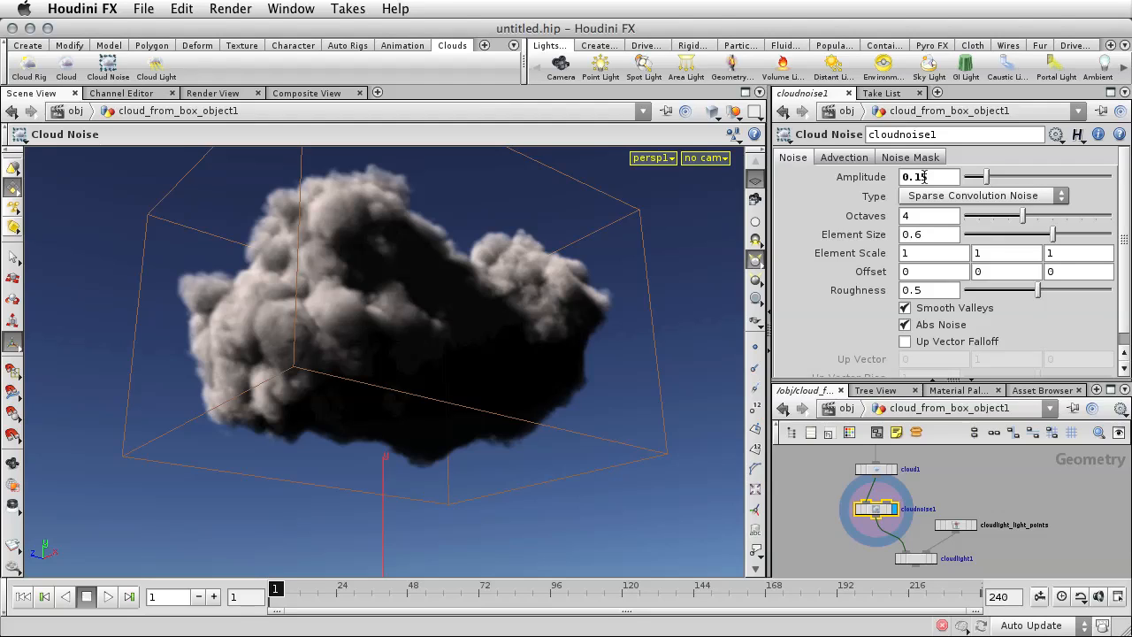
double_click(914, 216)
text(6)
key(Return)
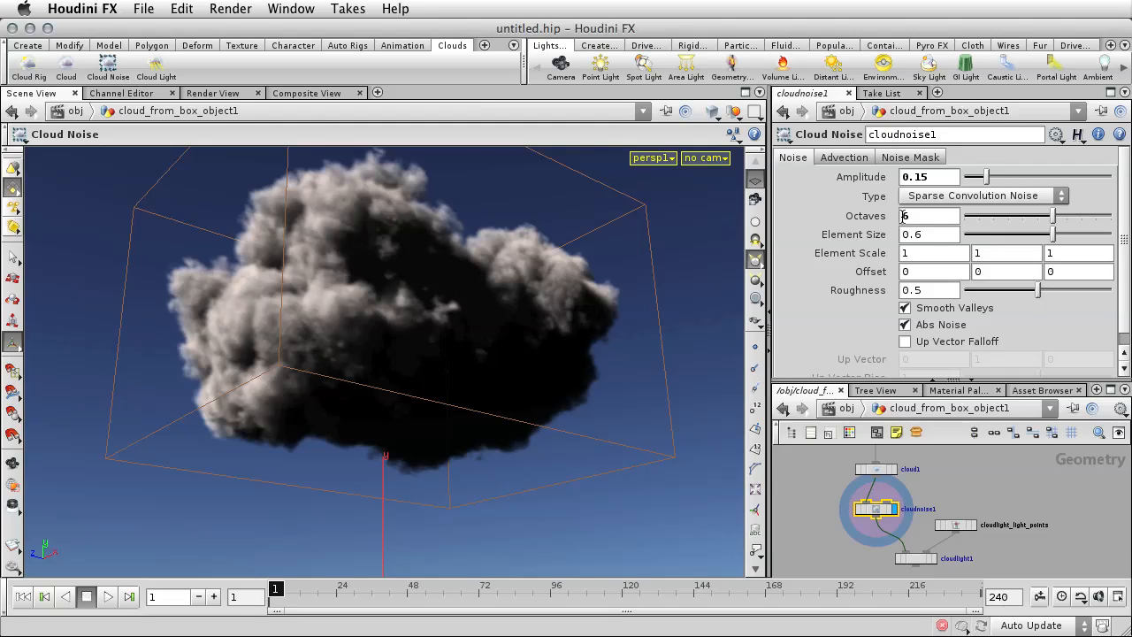
Set the cloudnoise1 node's advection Amplitude to 0.3 and display the cloudlight1 node's output.
click(844, 156)
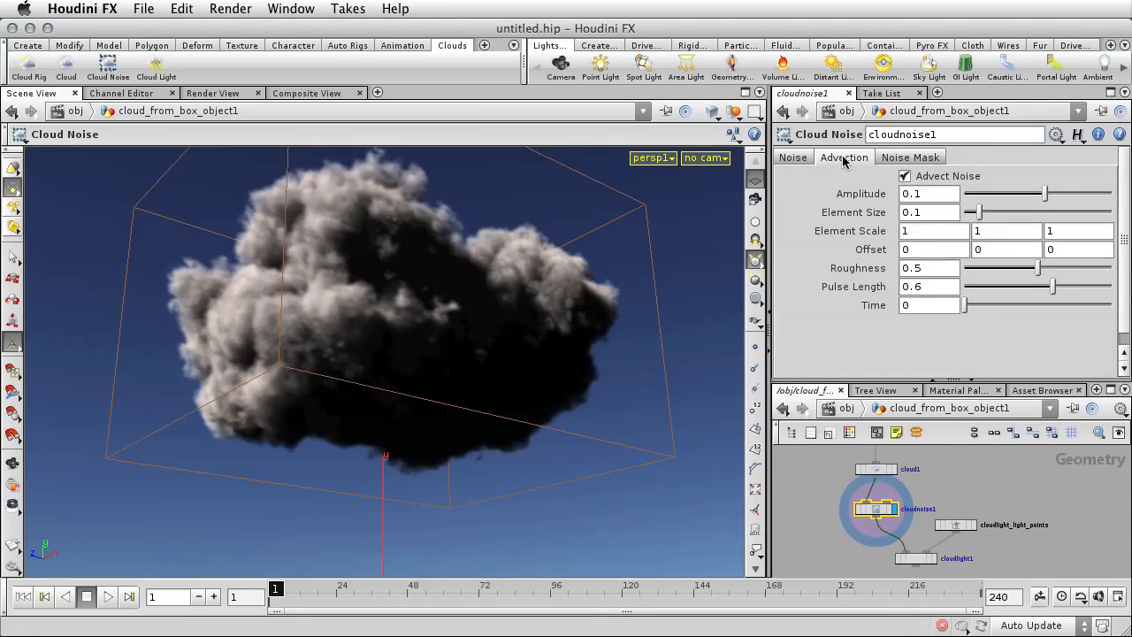
click(916, 193)
text(0.3)
key(Return)
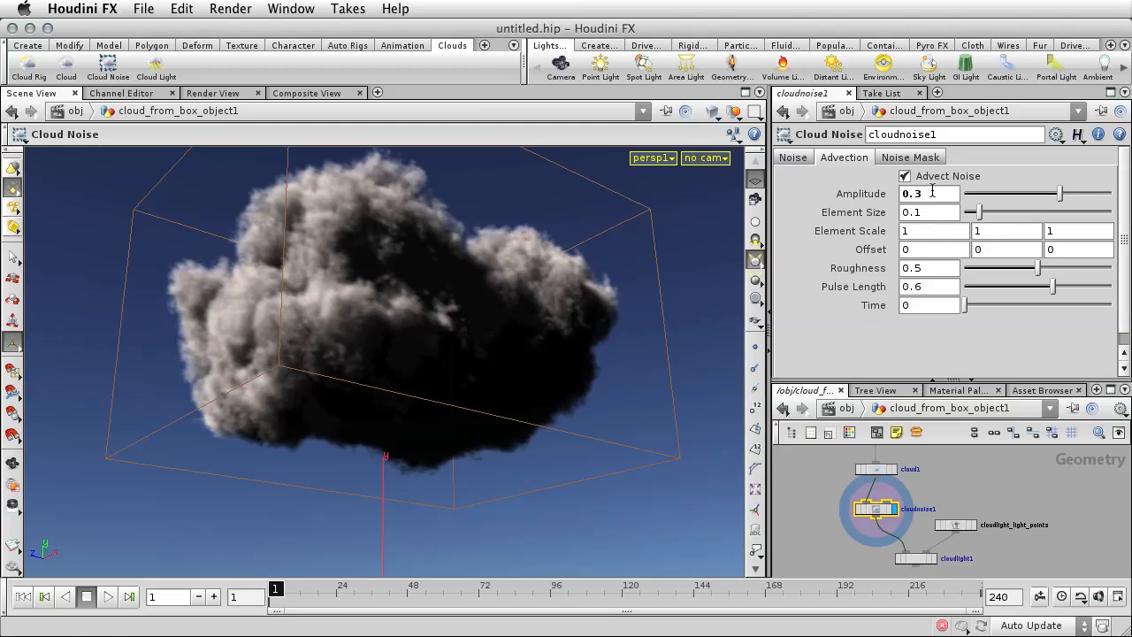
click(928, 560)
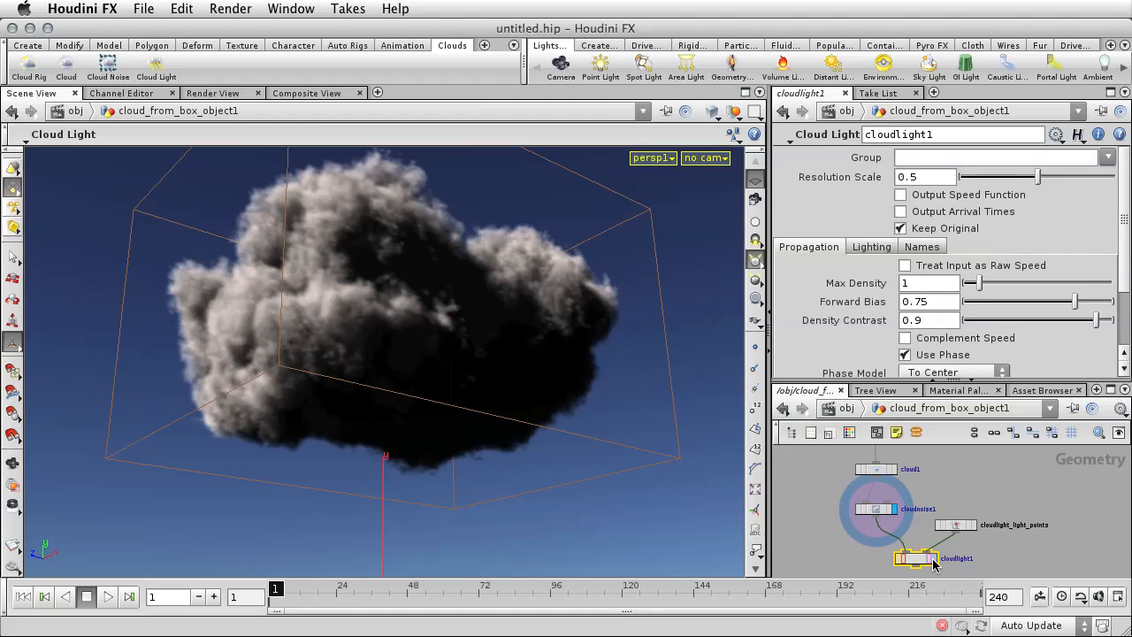
click(935, 561)
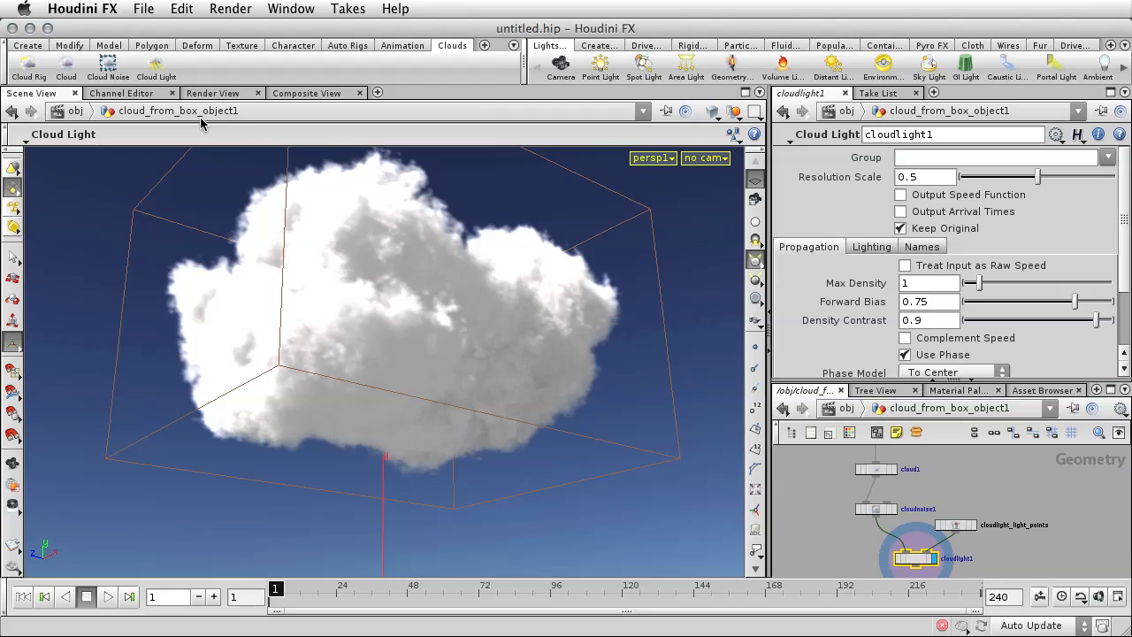
Review the gamma and viewport options of the color correction in the Color Settings and close them.
click(230, 8)
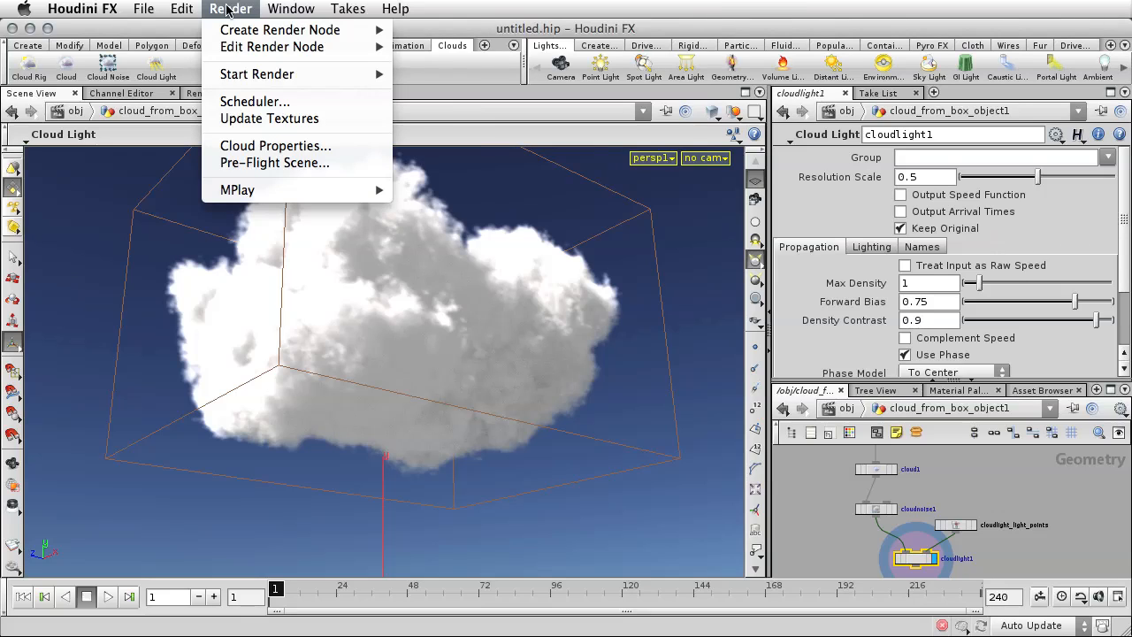
mouse_move(205, 9)
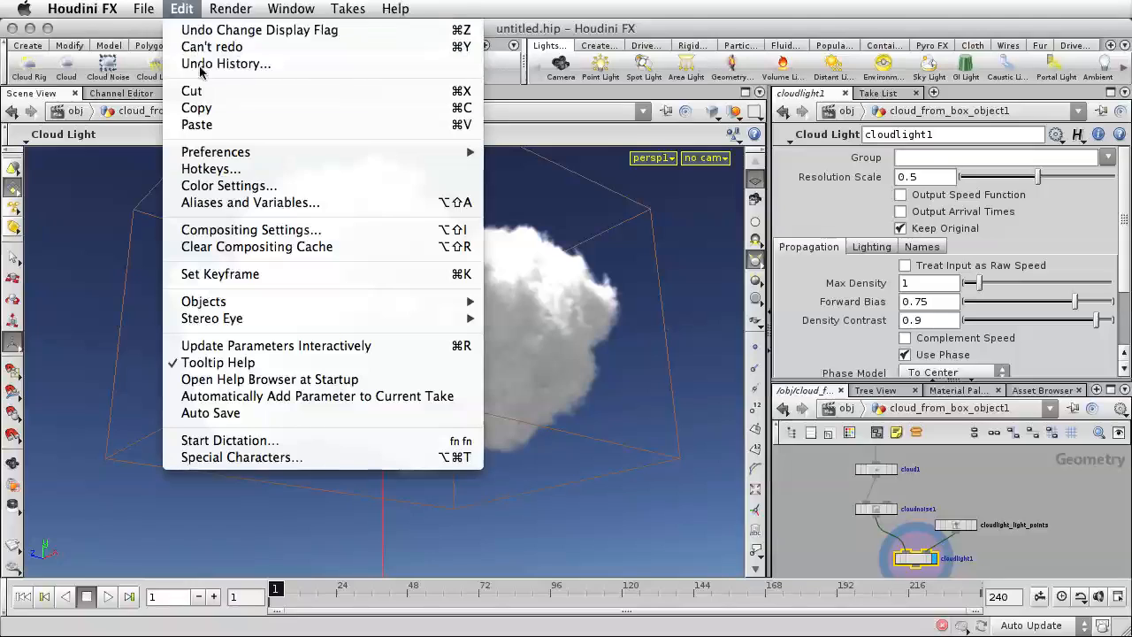
click(234, 186)
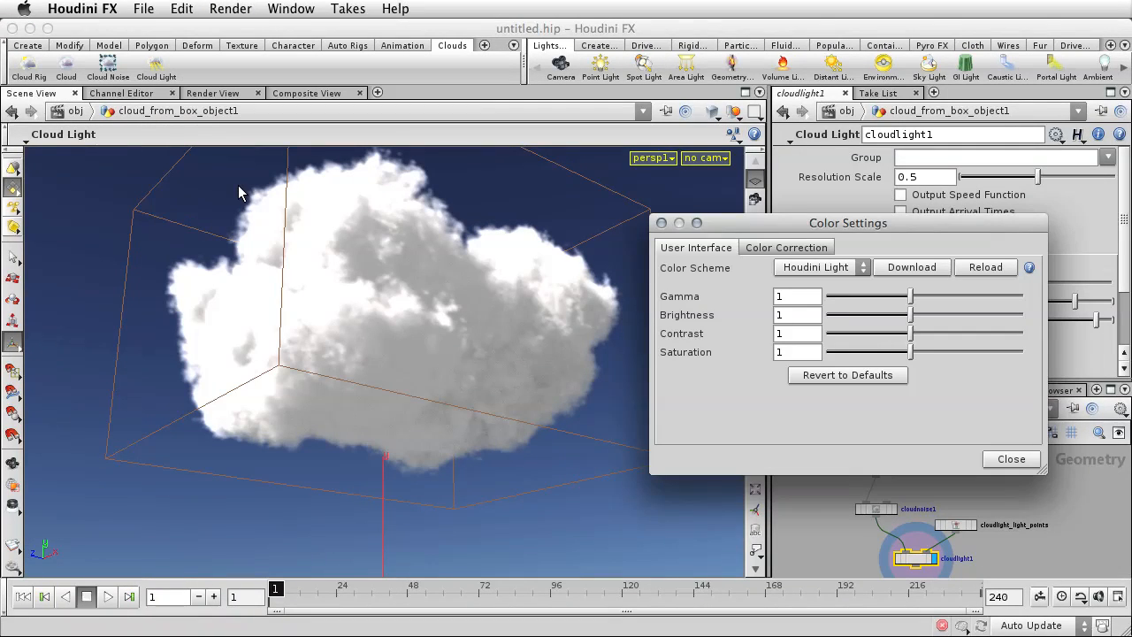
click(777, 251)
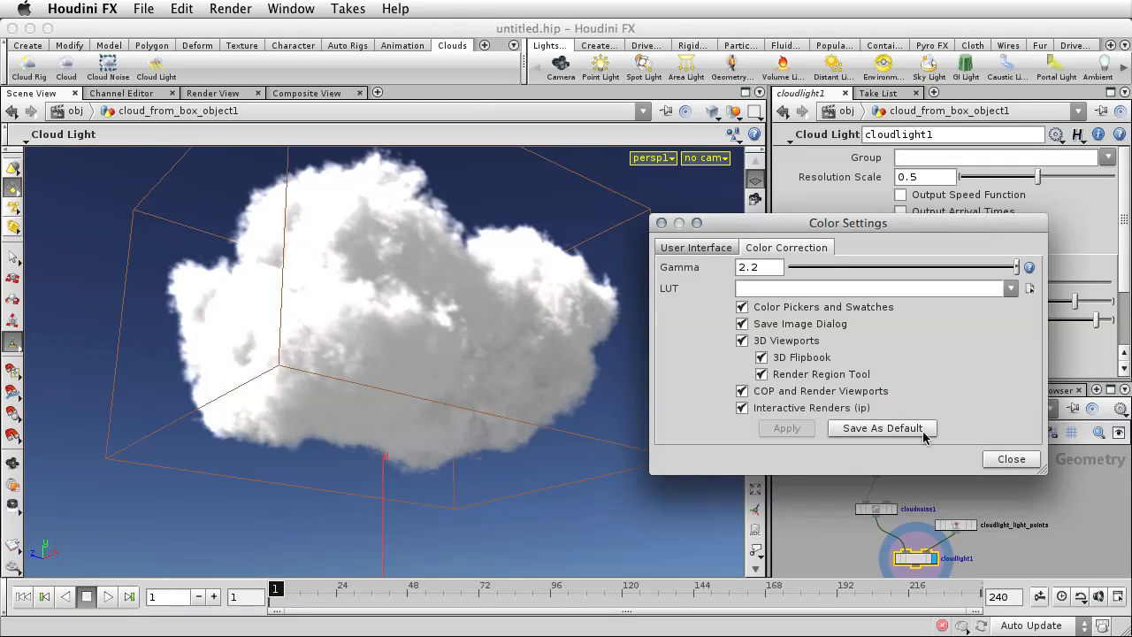
click(1011, 459)
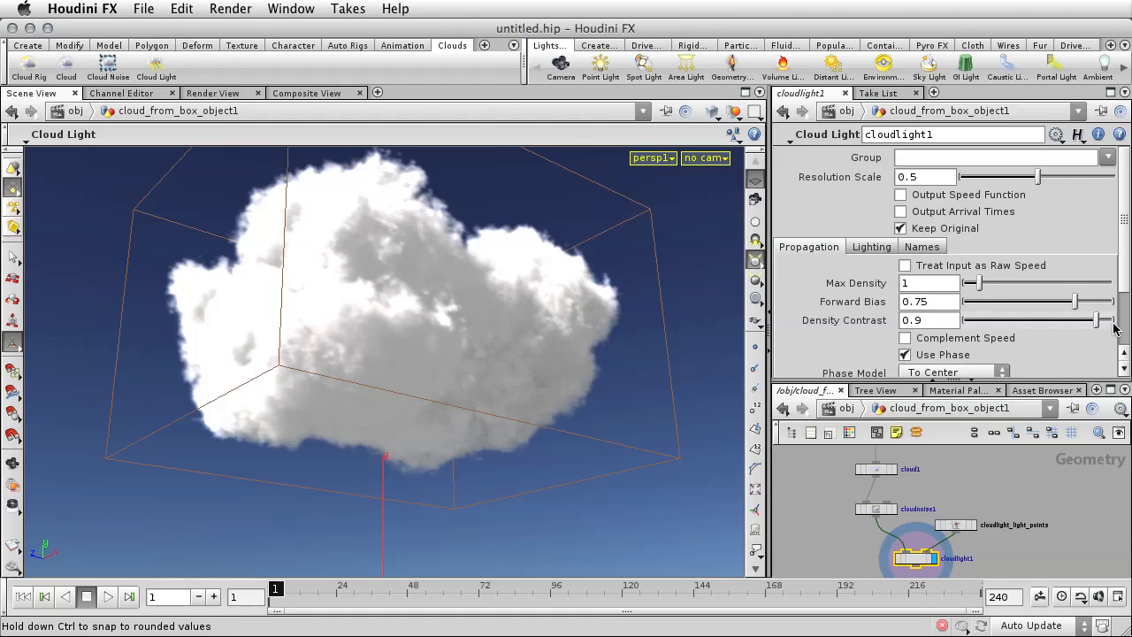
Look through the cloudlight1 node's propagation and lighting parameters.
scroll(1125, 288, down, 1)
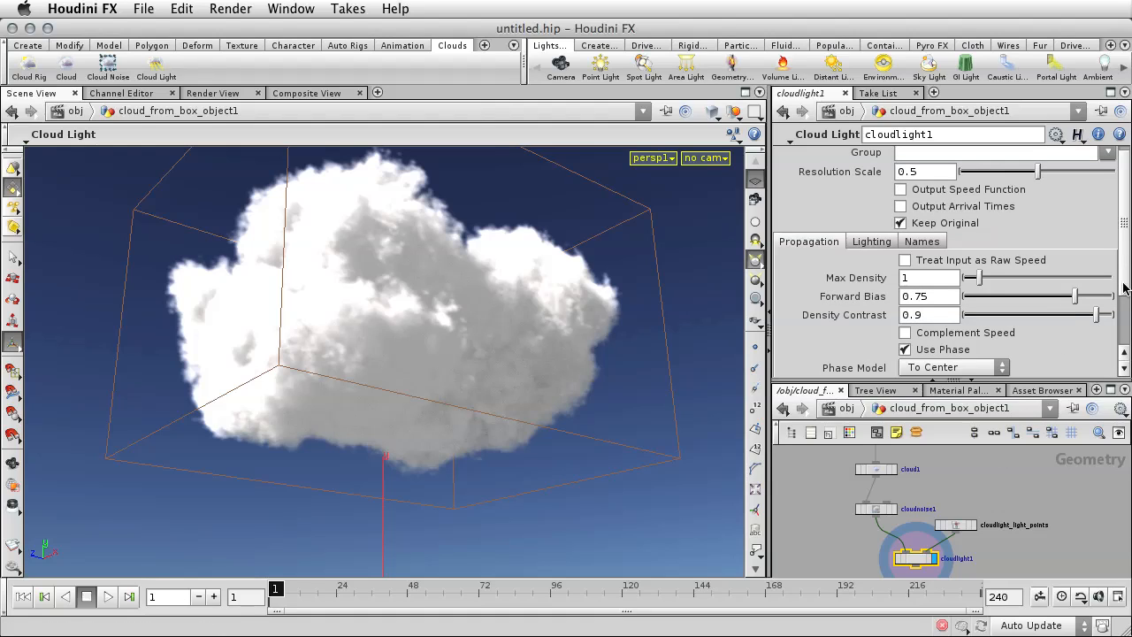
drag(1125, 288, 1126, 230)
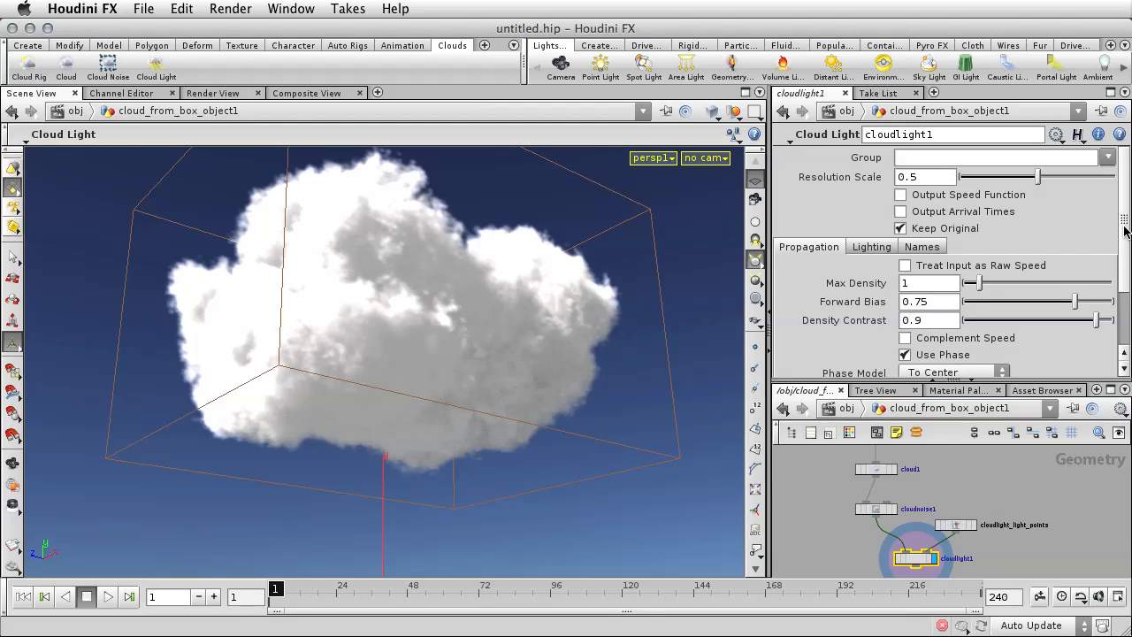
click(882, 249)
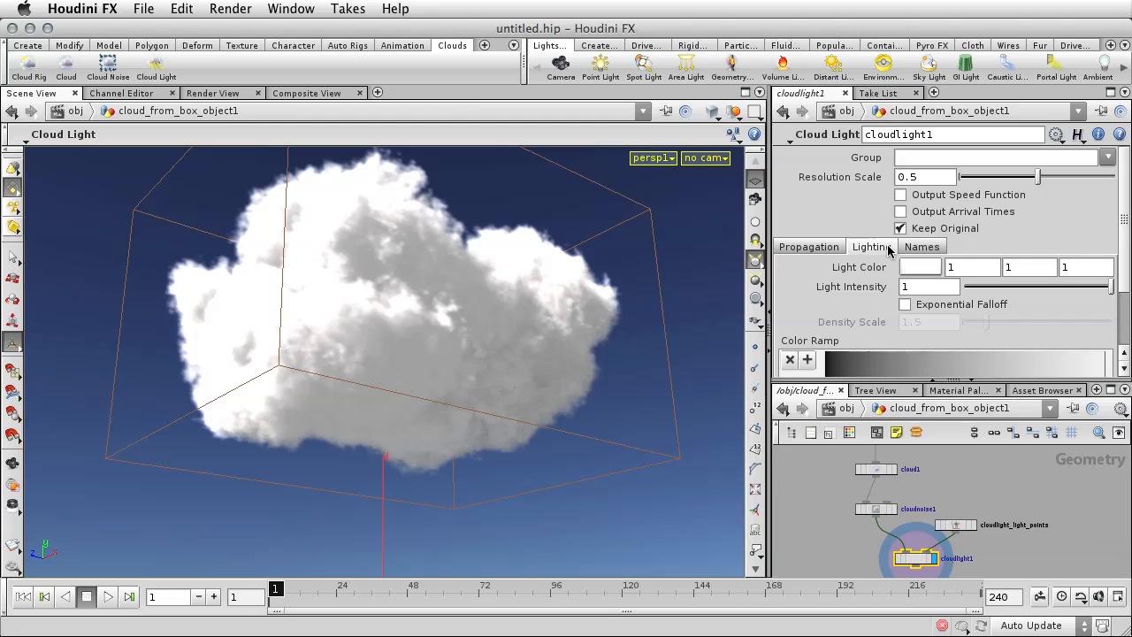
Inspect the cloud material's shader parameters and return to the cloud geometry network.
click(959, 392)
click(929, 479)
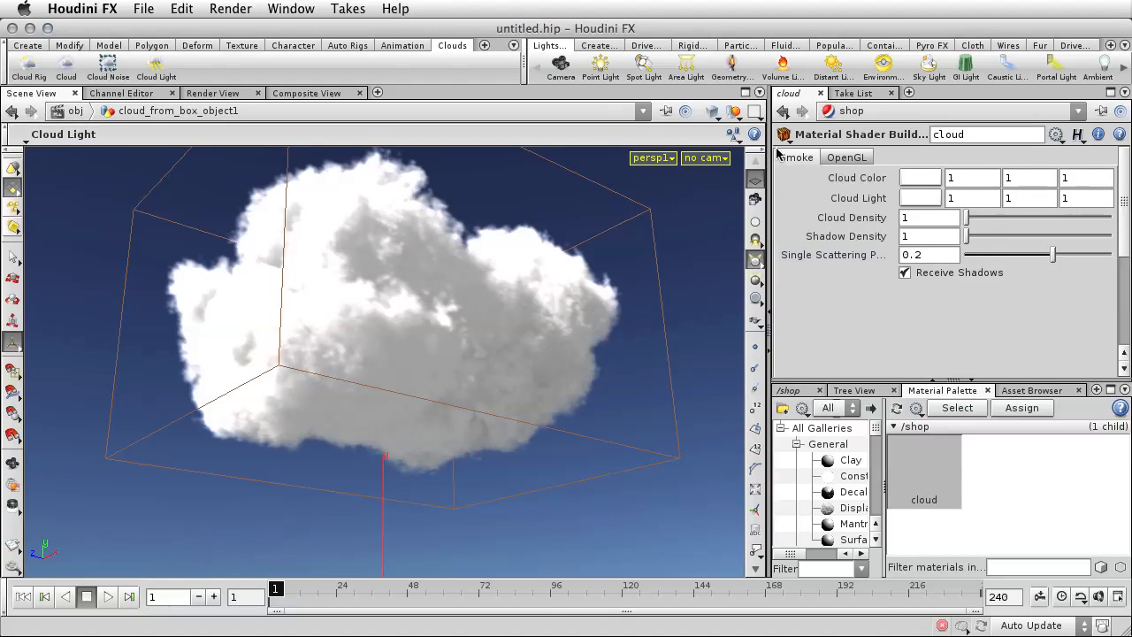
click(789, 390)
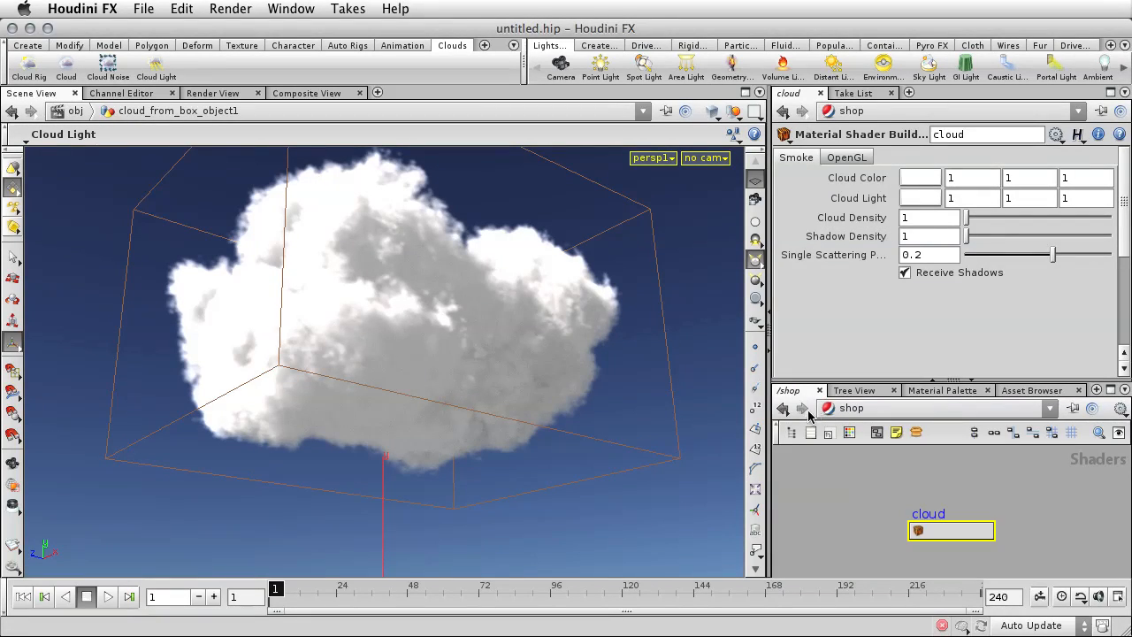
click(782, 409)
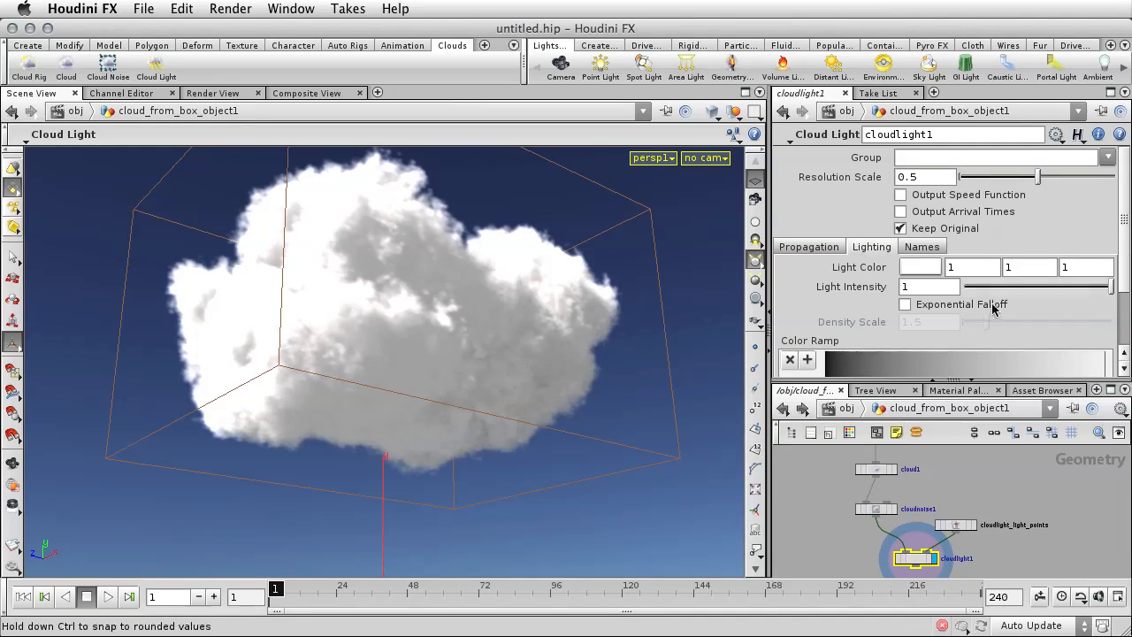
Tint the cloudlight1 node's Light Color a pale blue-violet with hue 241, saturation 0.072 and value 0.904.
click(919, 266)
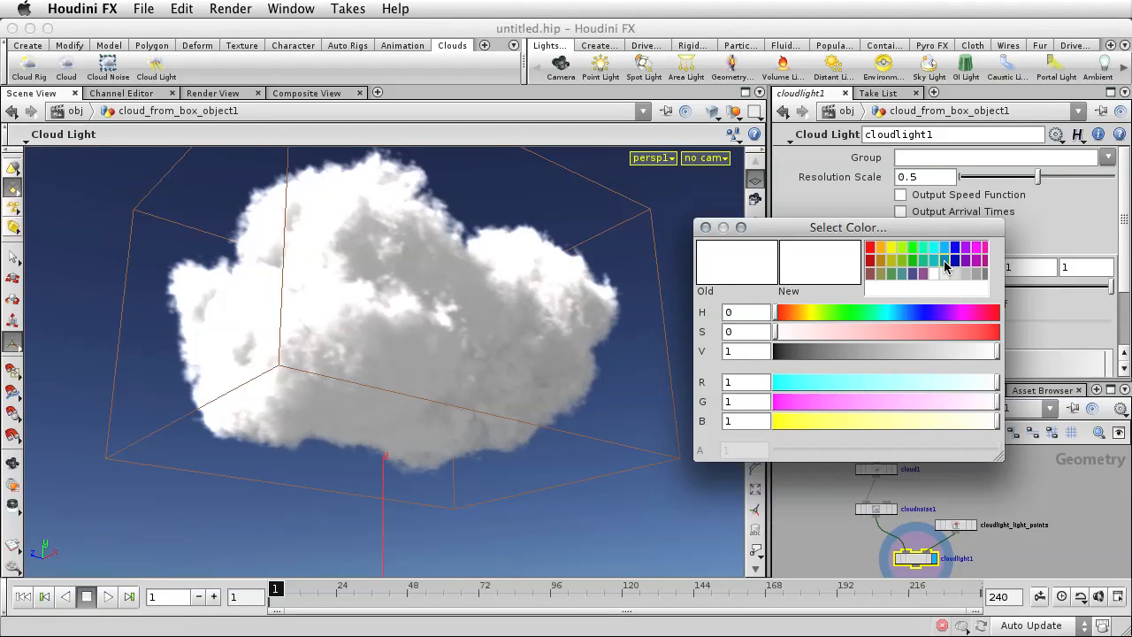
click(945, 260)
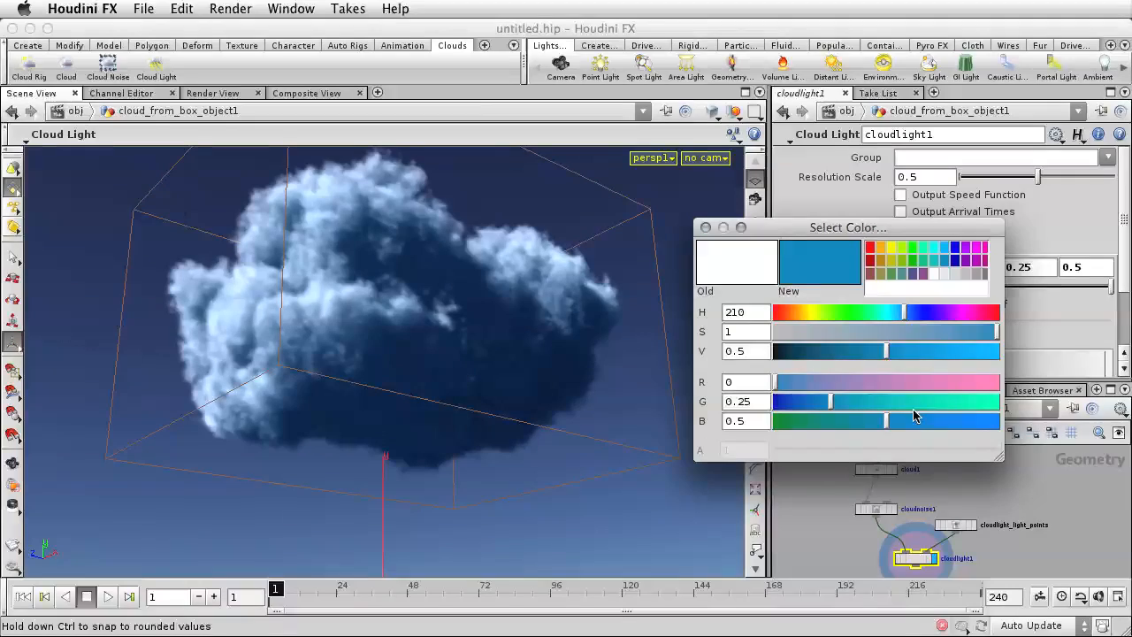
click(792, 333)
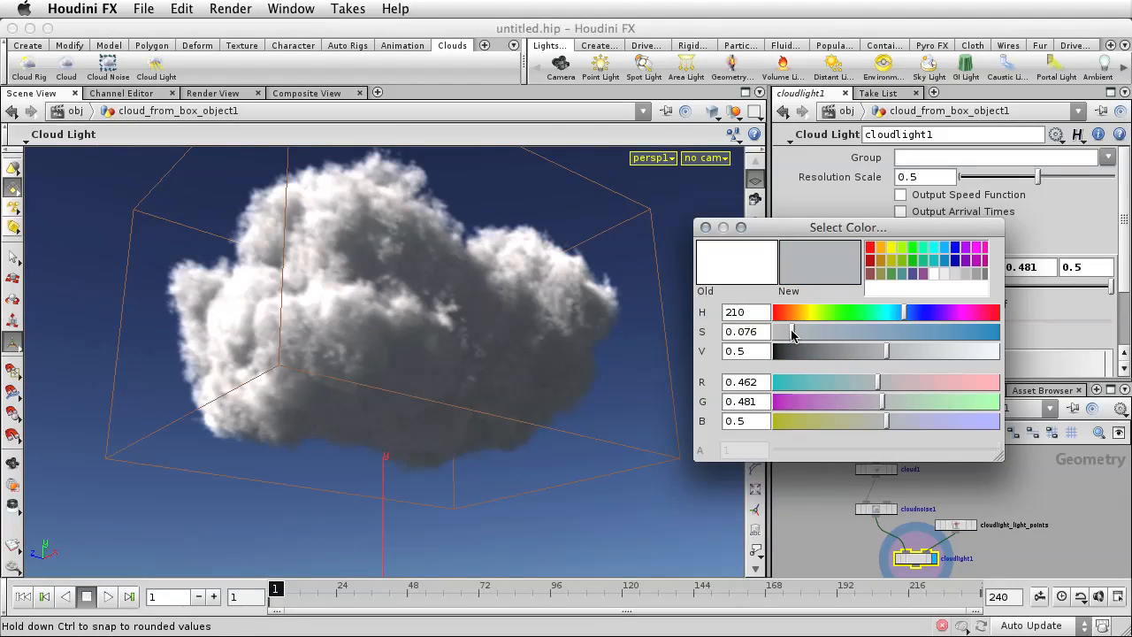
click(956, 353)
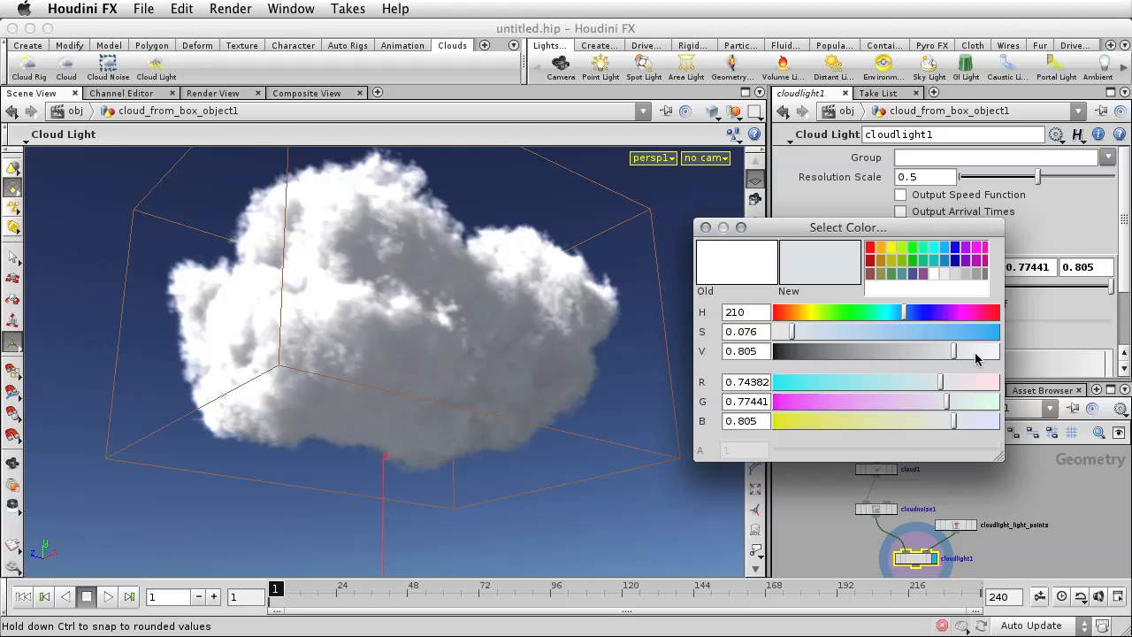
click(976, 352)
click(805, 332)
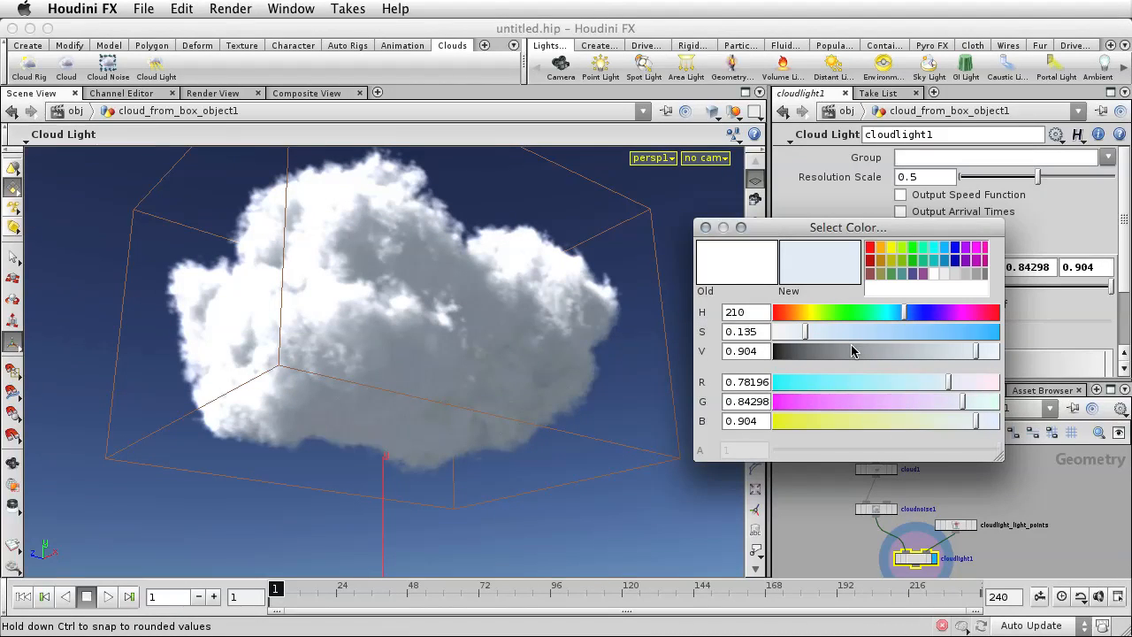
click(925, 314)
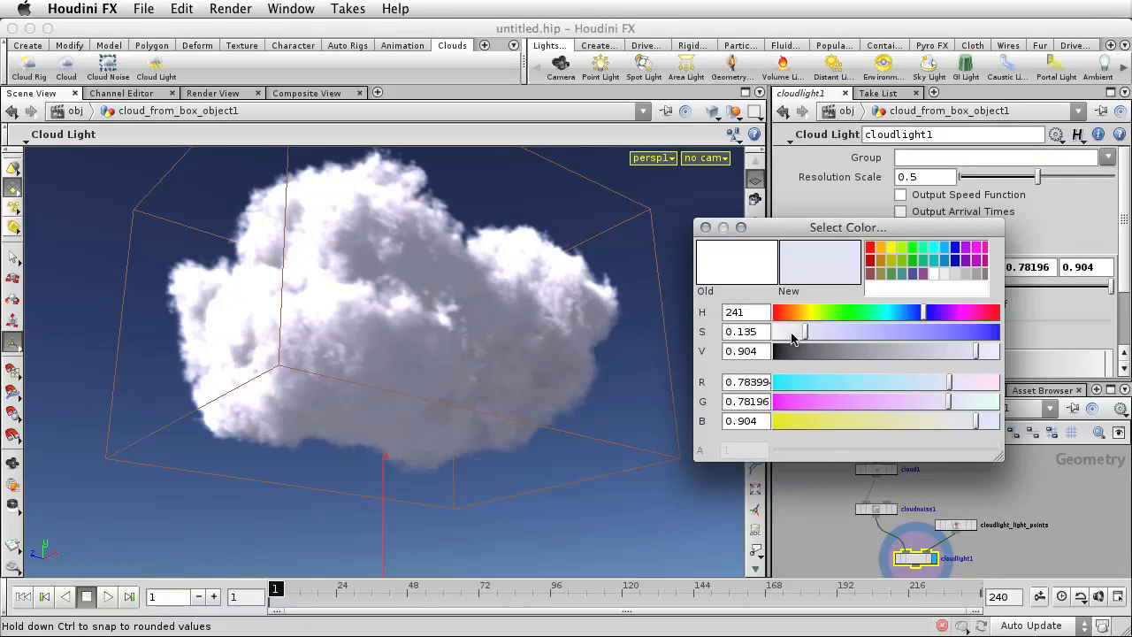
click(791, 331)
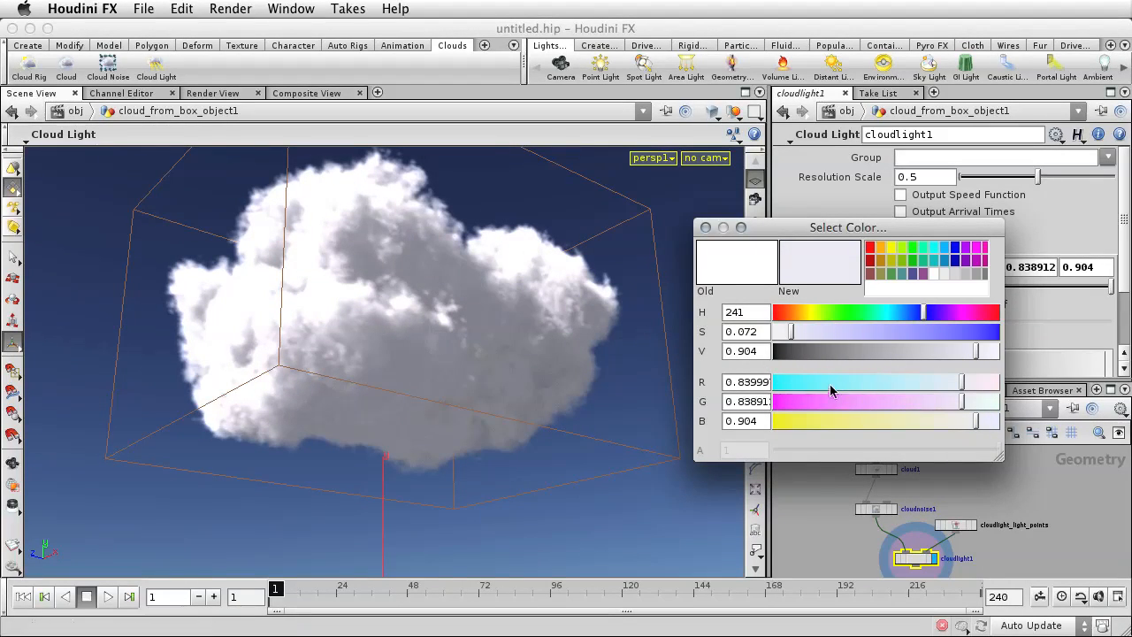
click(705, 227)
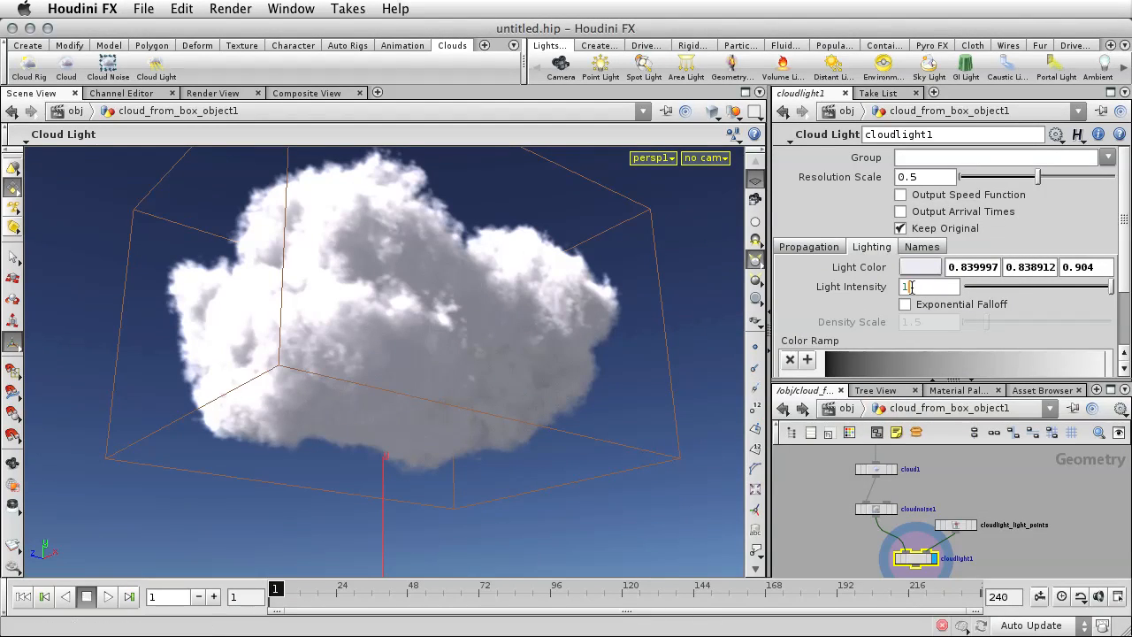
Try Light Intensity values of 1.5, 0.75 and 0.5 on the cloudlight1 node and restore it to 1.
key(Return)
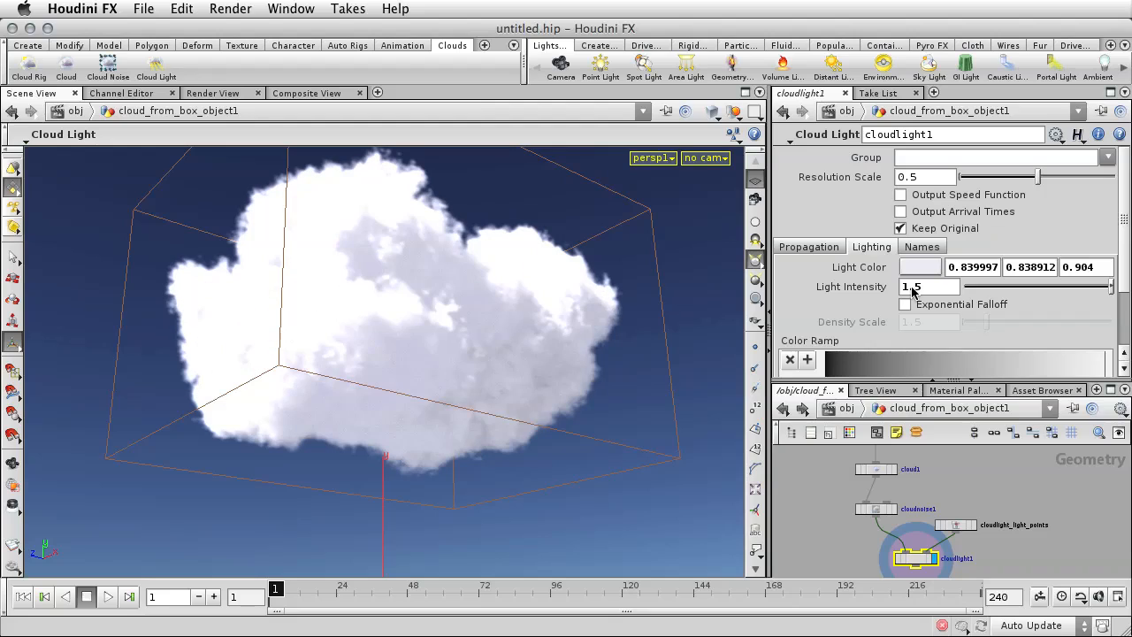
click(920, 286)
drag(919, 287, 894, 289)
text(.)
key(Return)
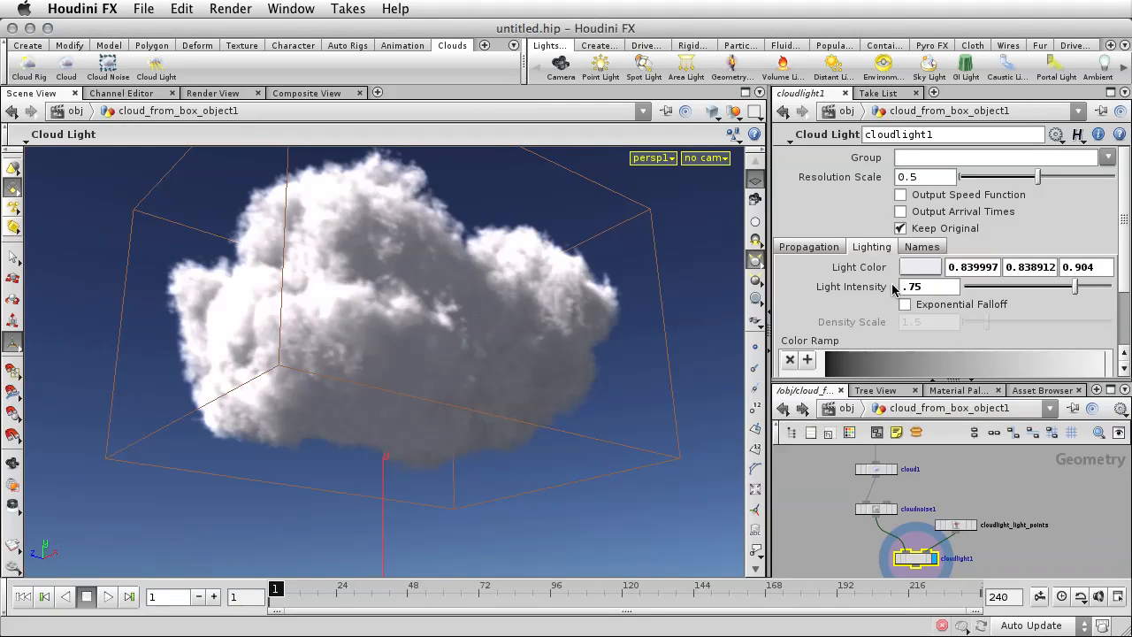
double_click(915, 287)
text(.5)
key(Return)
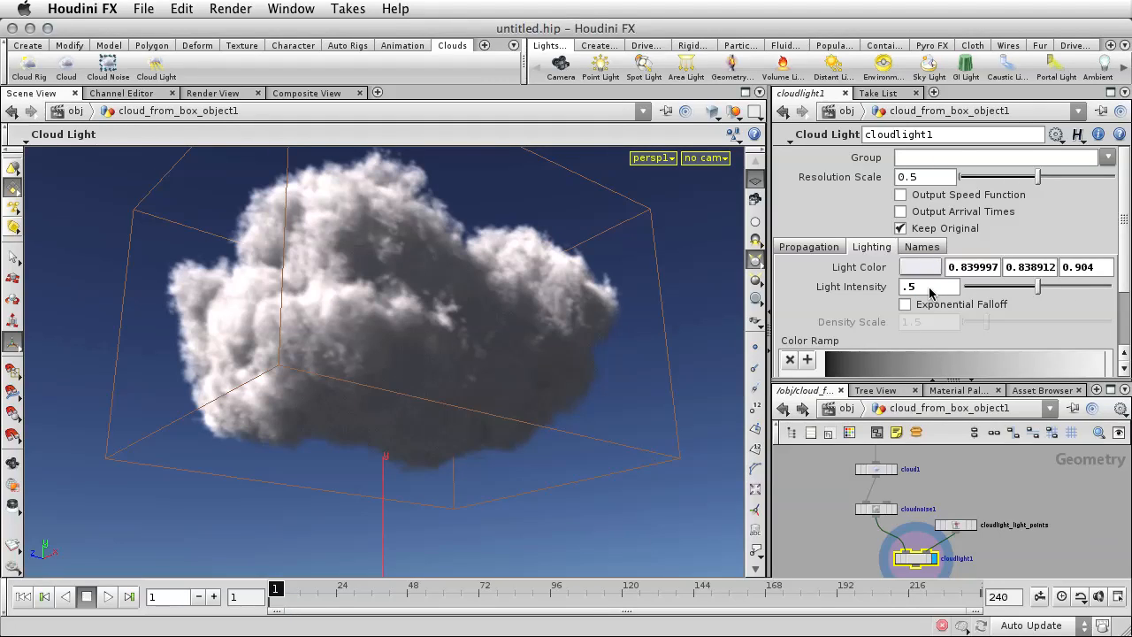
drag(920, 290, 896, 292)
text(1)
key(Return)
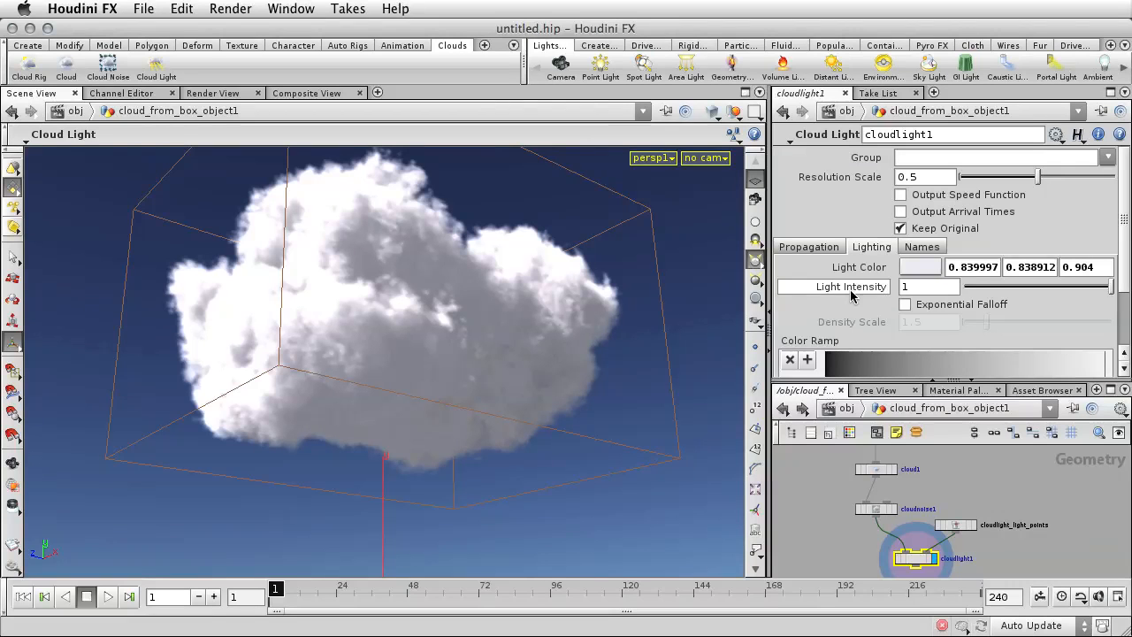
Create a new camera from the current view and add a Mantra - PBR render node.
click(717, 160)
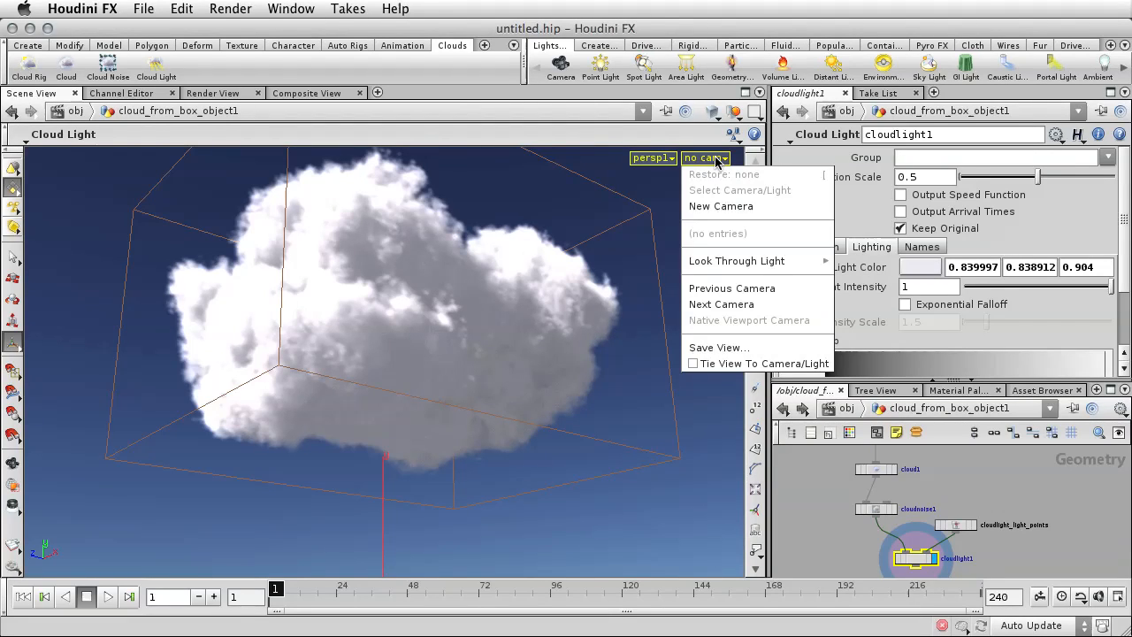
click(738, 207)
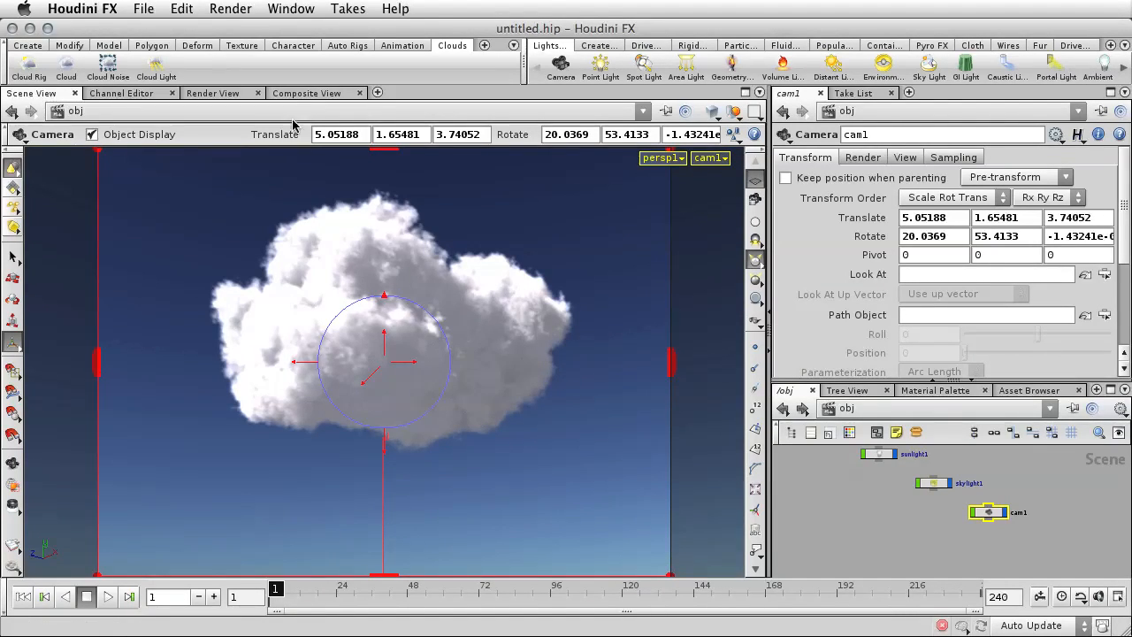
click(233, 11)
mouse_move(237, 31)
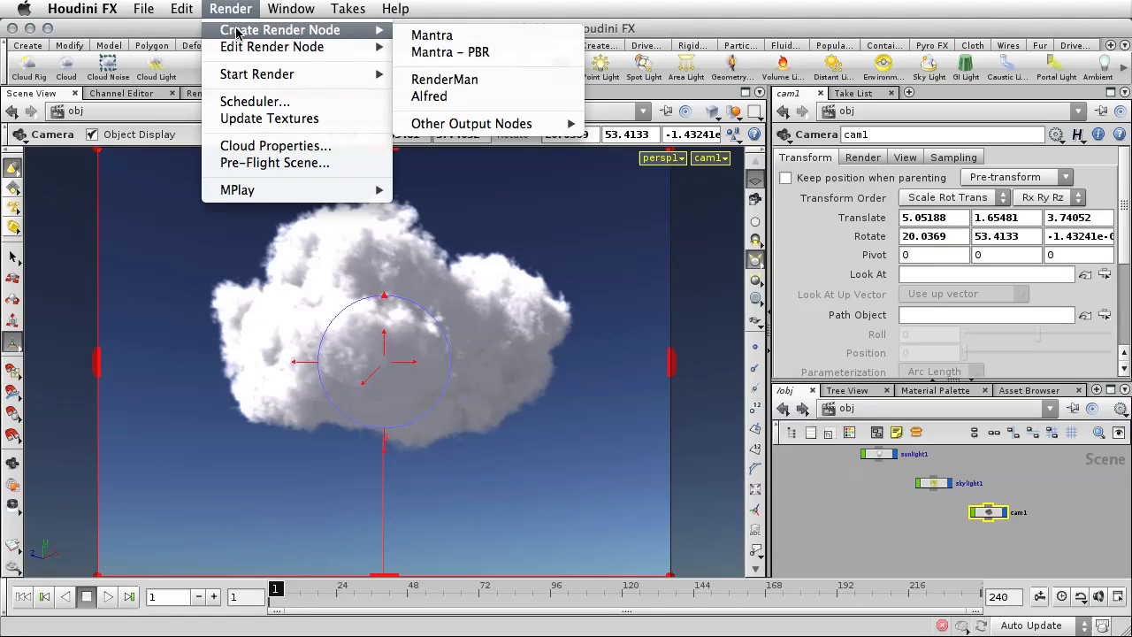
click(480, 54)
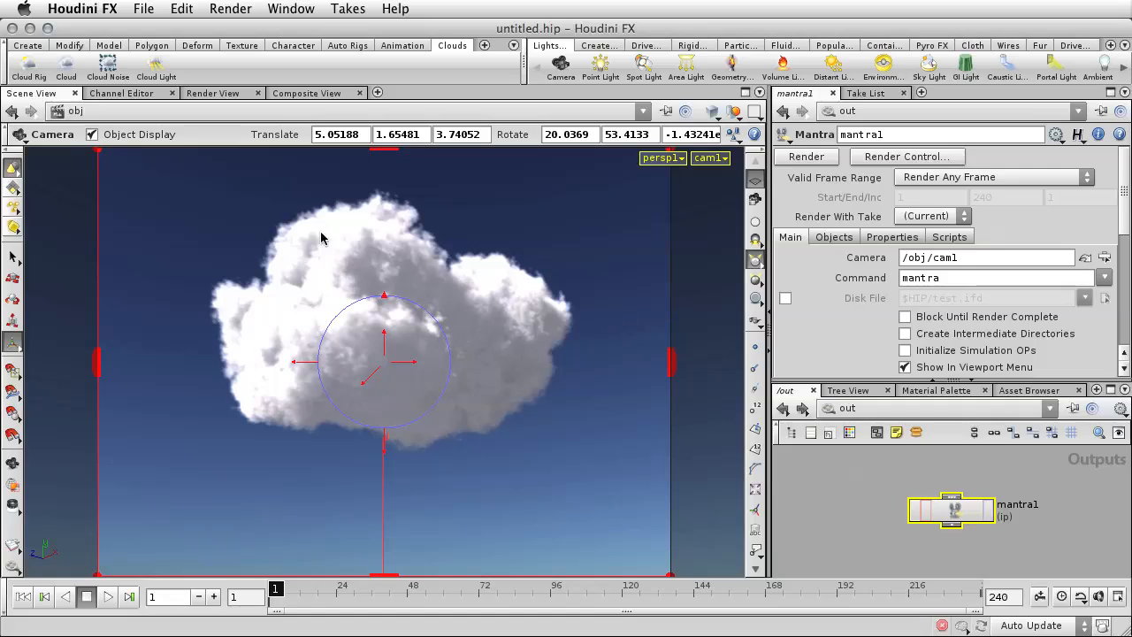
Render the cloud in the Render View using the /out/mantra1 node and the /obj/cam1 camera.
click(204, 94)
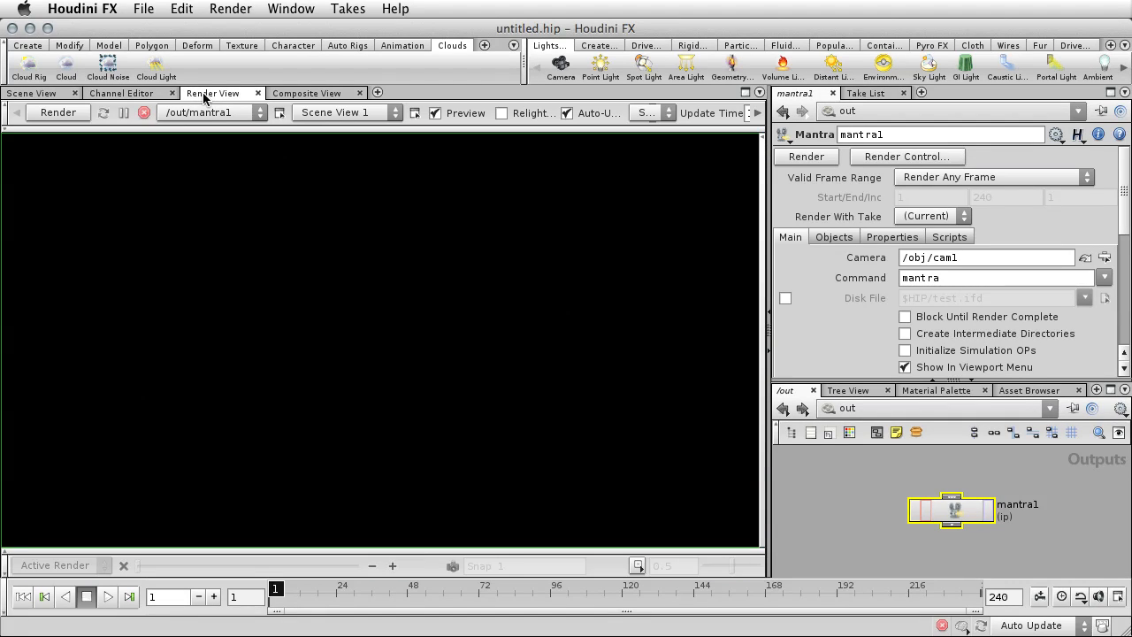
click(314, 113)
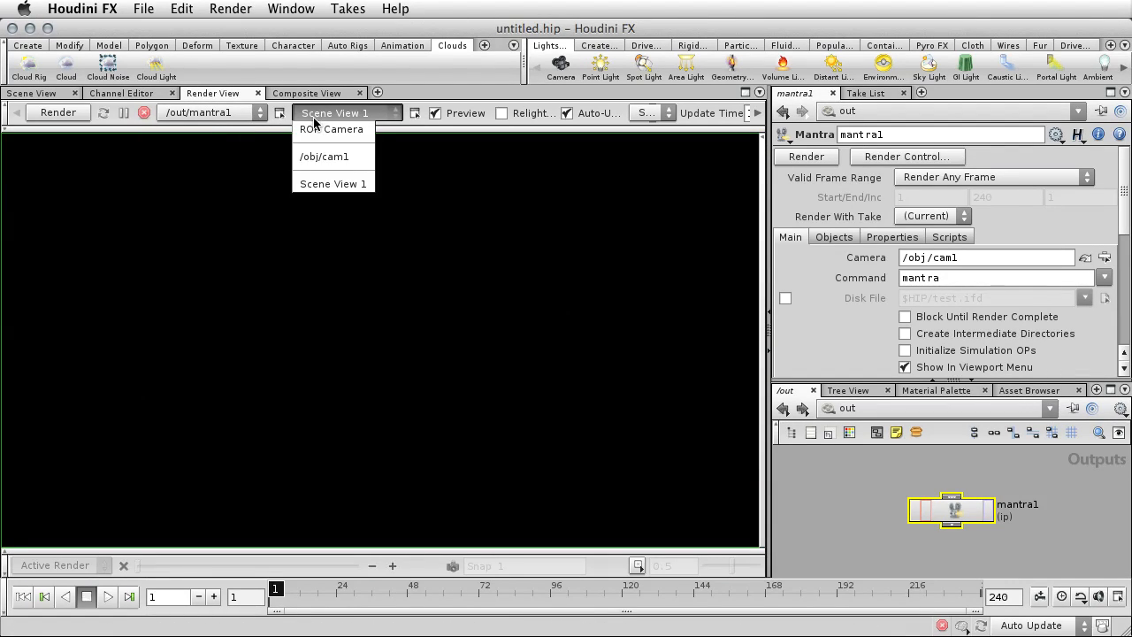
click(323, 159)
click(221, 114)
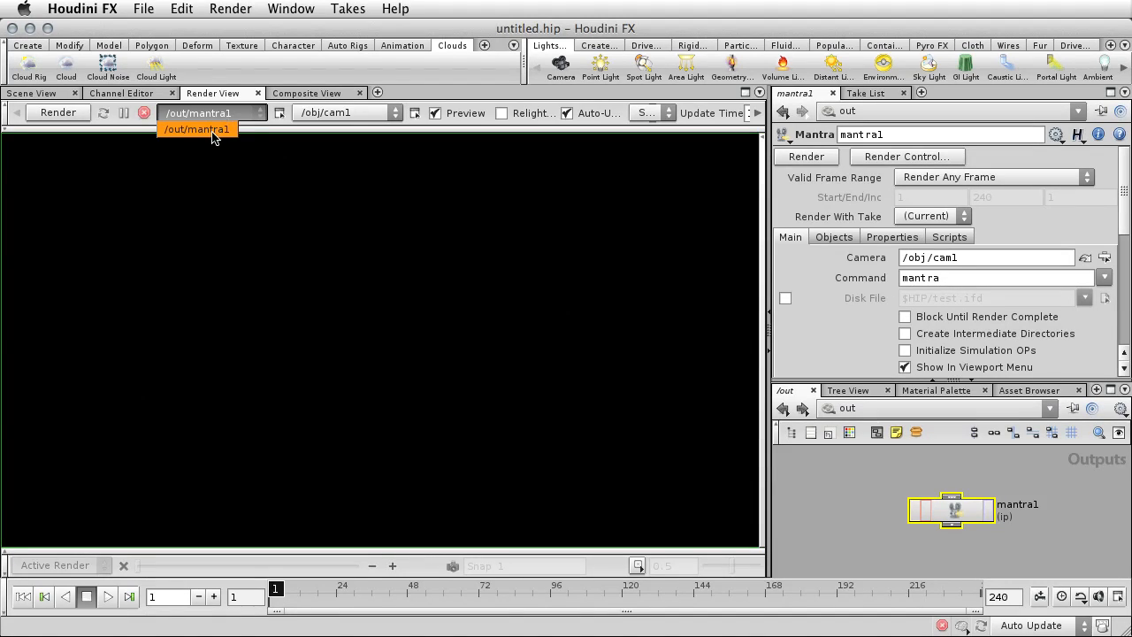
click(215, 129)
click(59, 113)
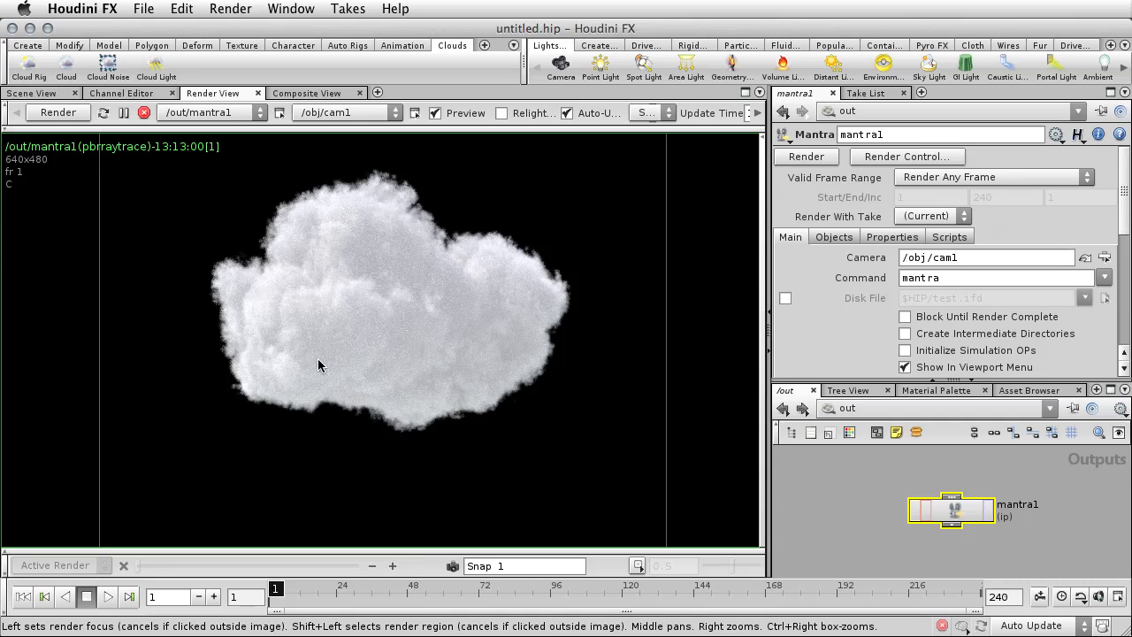
Enable Render Light Geometry on the skylight1 environment light in the object network.
click(850, 511)
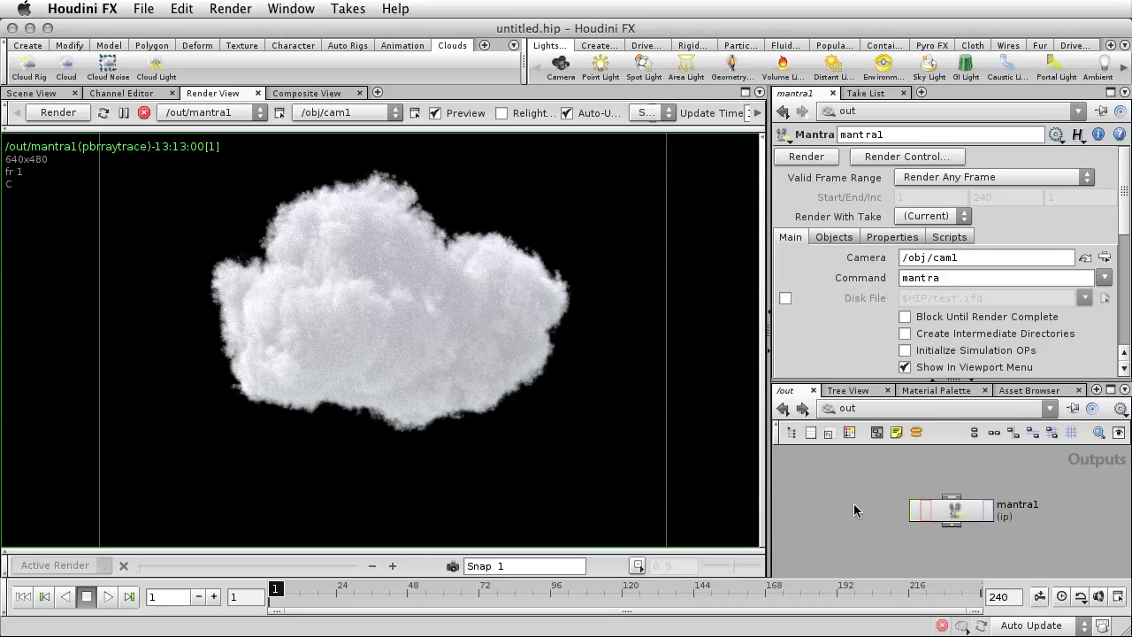
click(783, 408)
drag(825, 381, 828, 271)
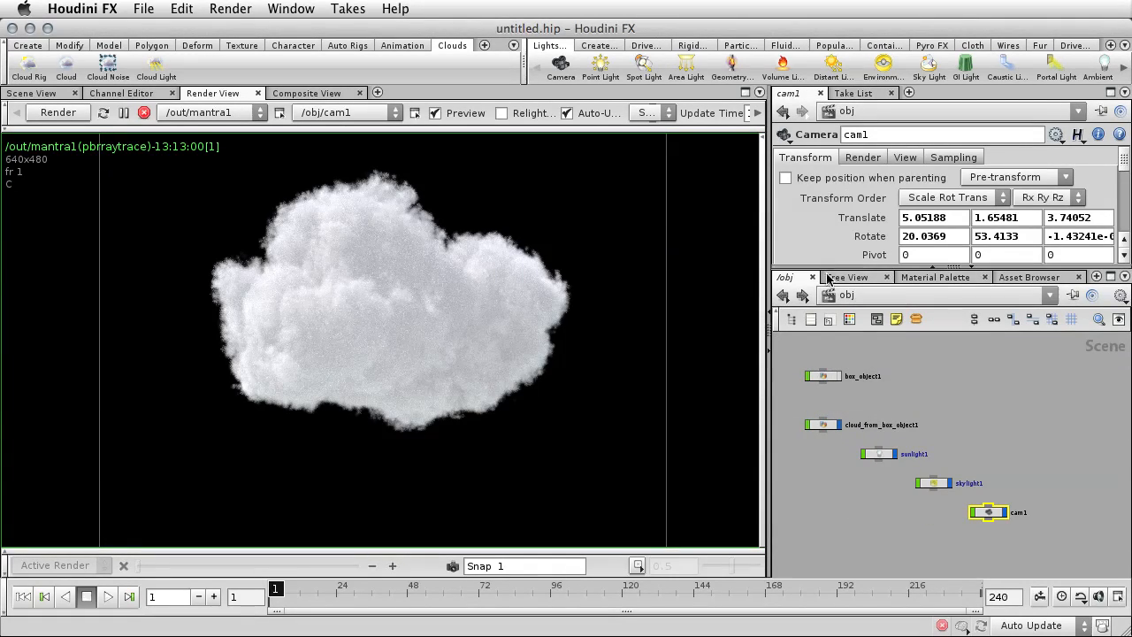
click(930, 485)
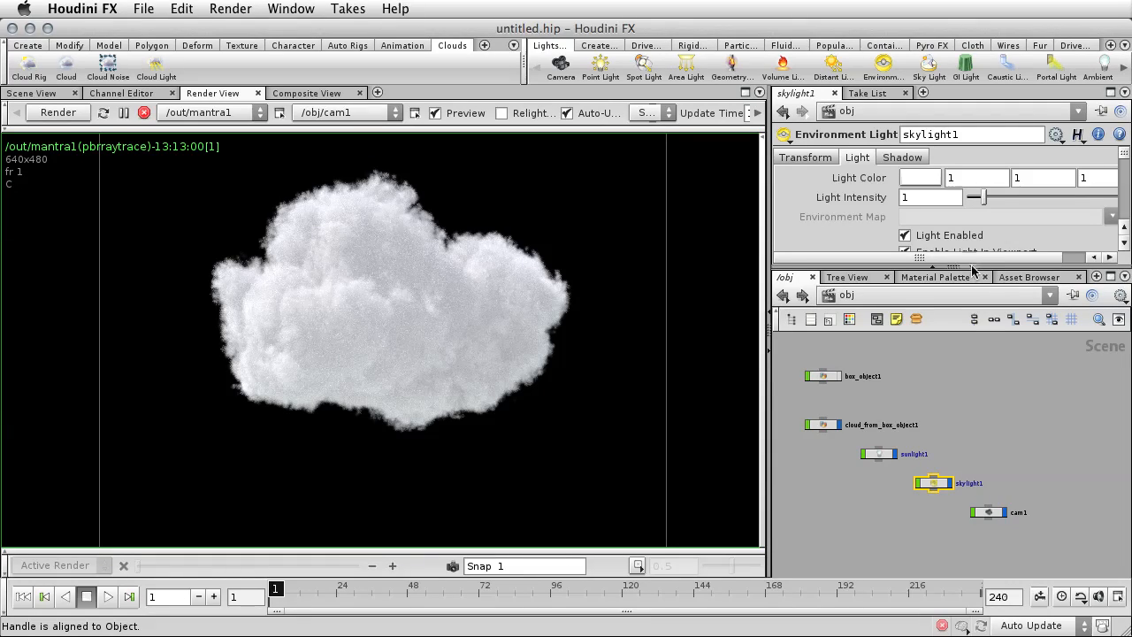
drag(1080, 268, 1071, 346)
click(905, 303)
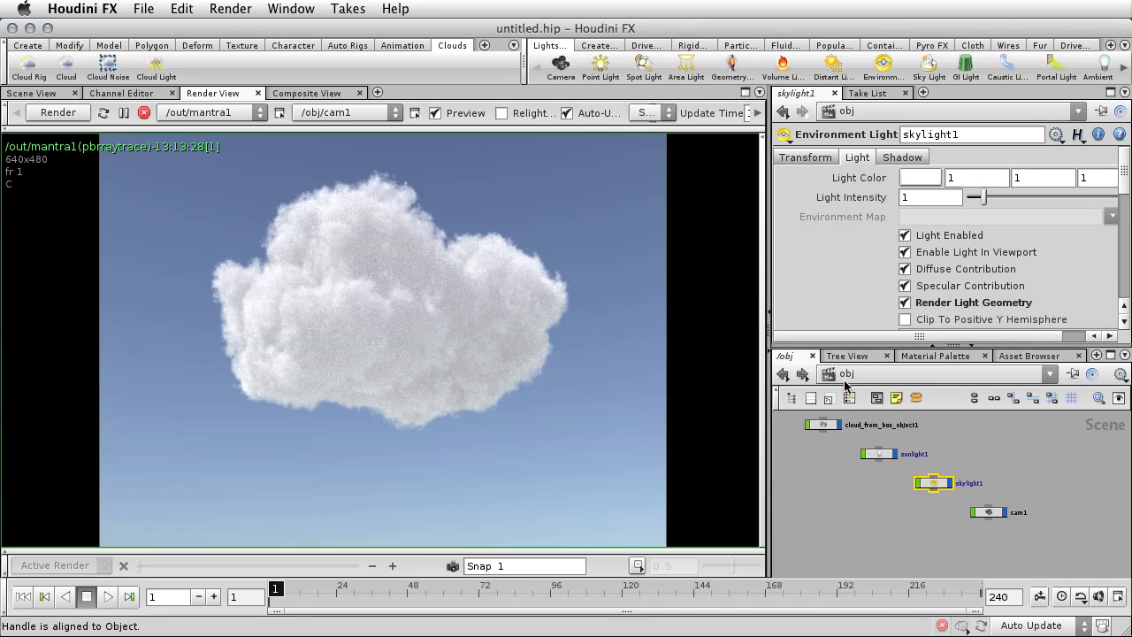
Set the Pixel Samples to 4 by 4 in the mantra1 node's sampling properties in the out network.
click(827, 375)
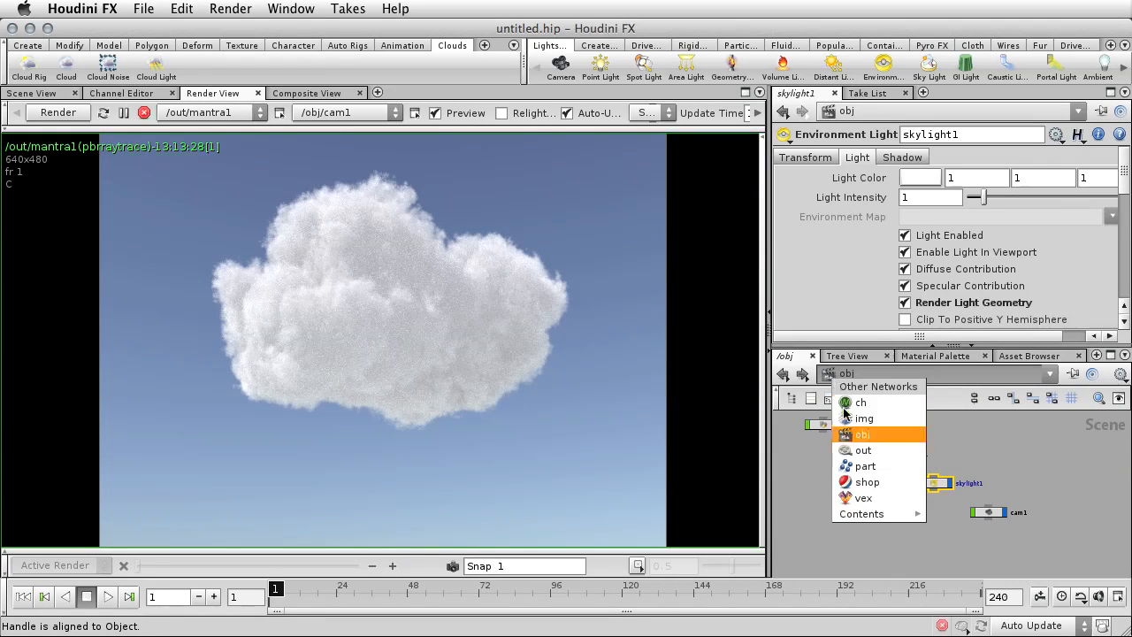
click(863, 451)
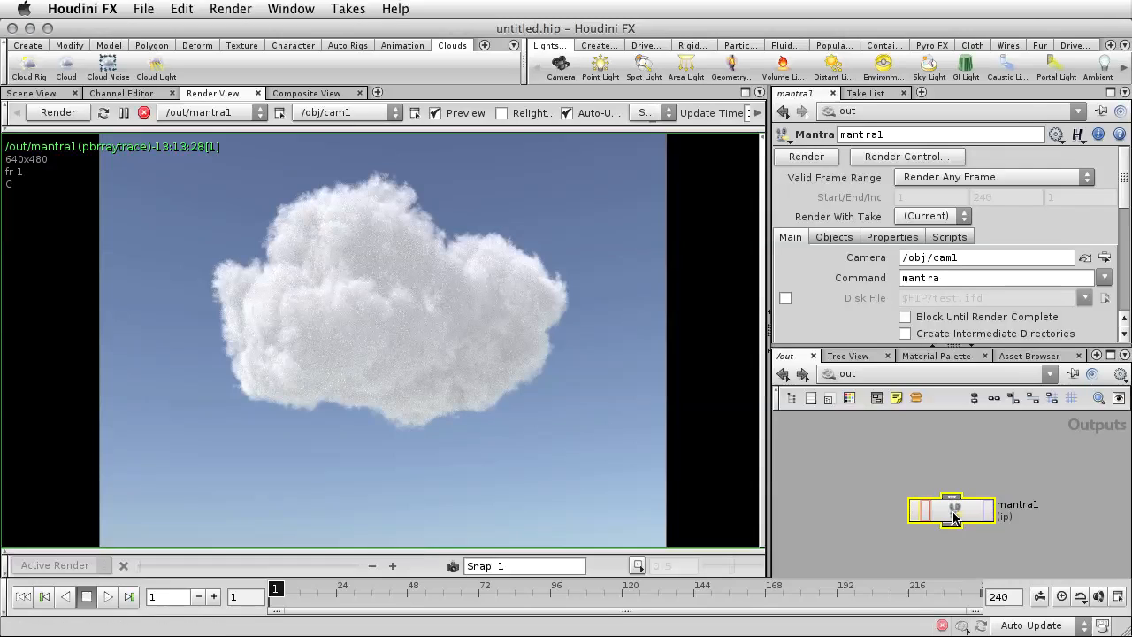
drag(1008, 347, 1008, 437)
click(876, 238)
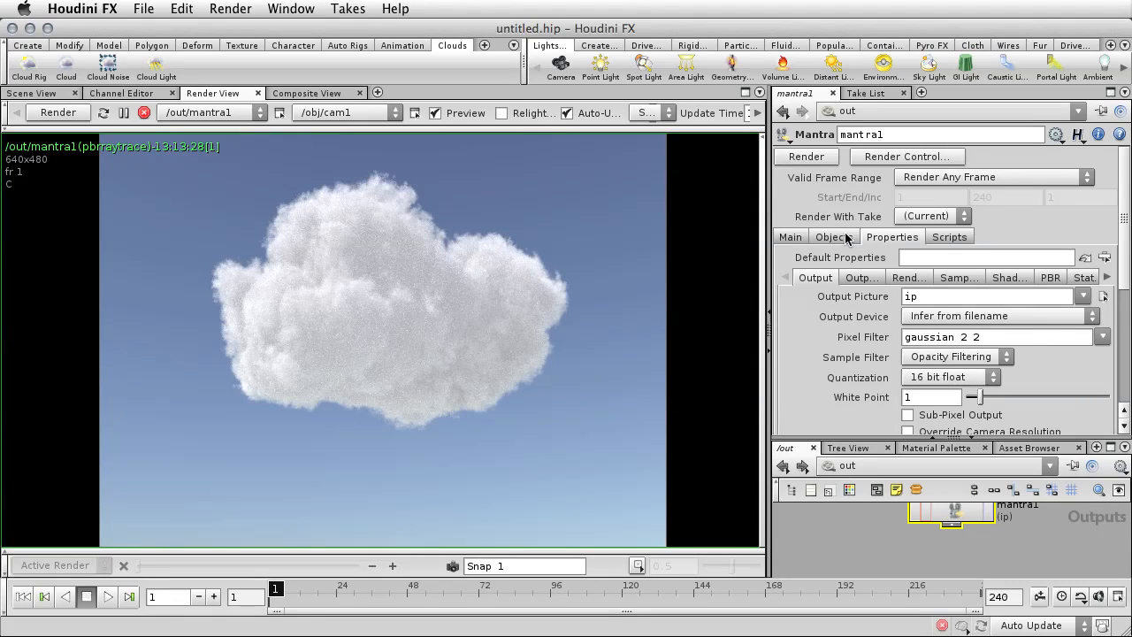
drag(1052, 440, 1052, 383)
click(956, 236)
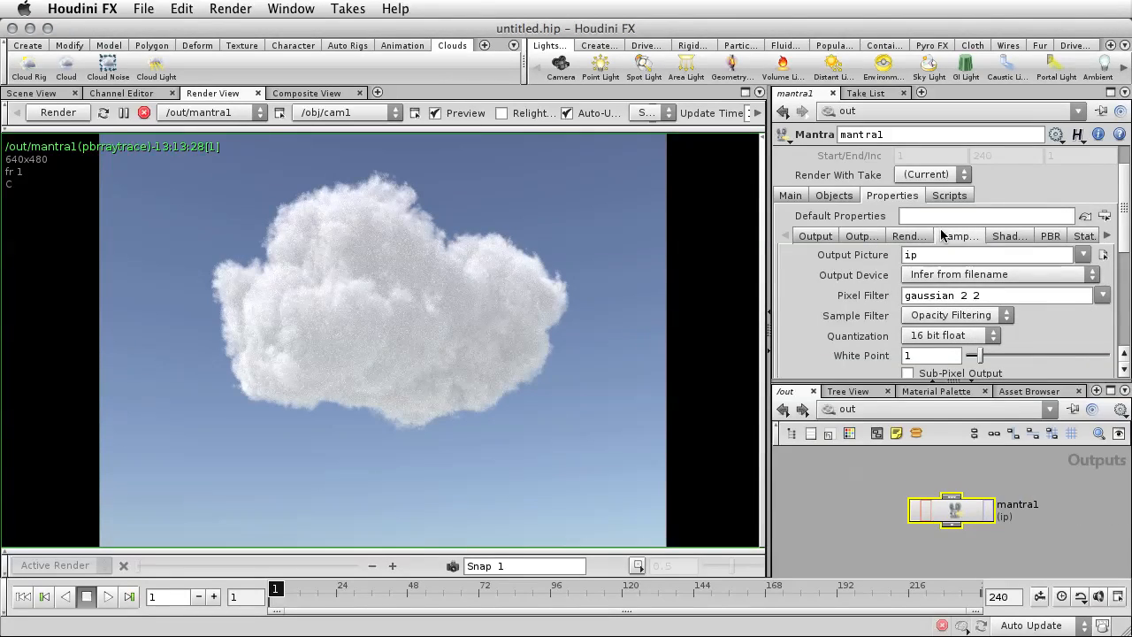
drag(1122, 217, 1117, 301)
click(910, 175)
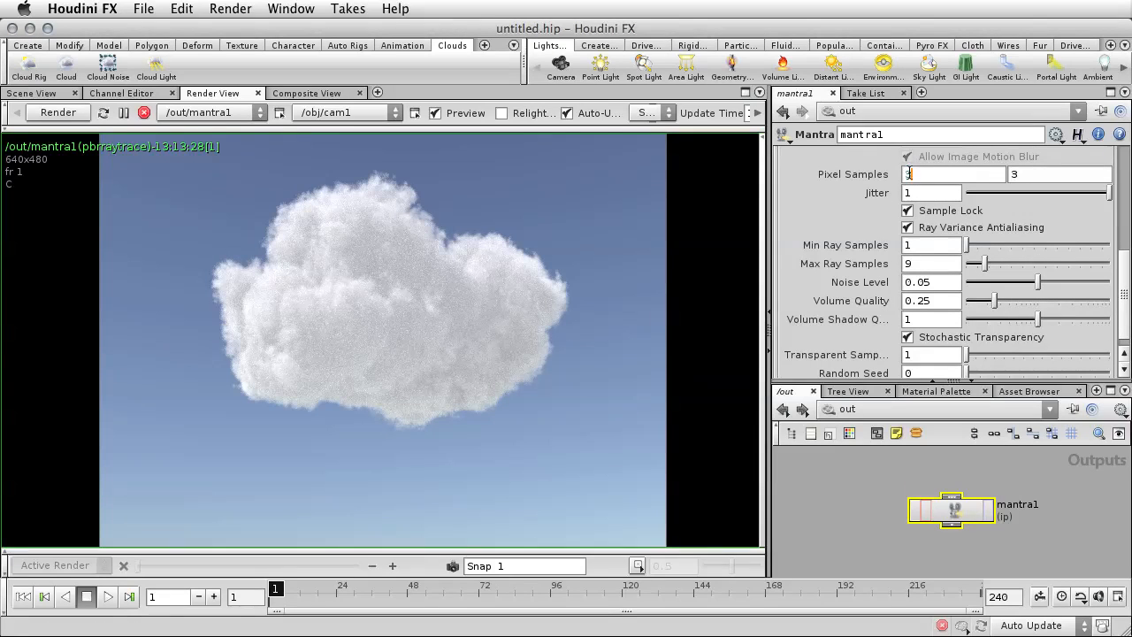
text(4)
key(Tab)
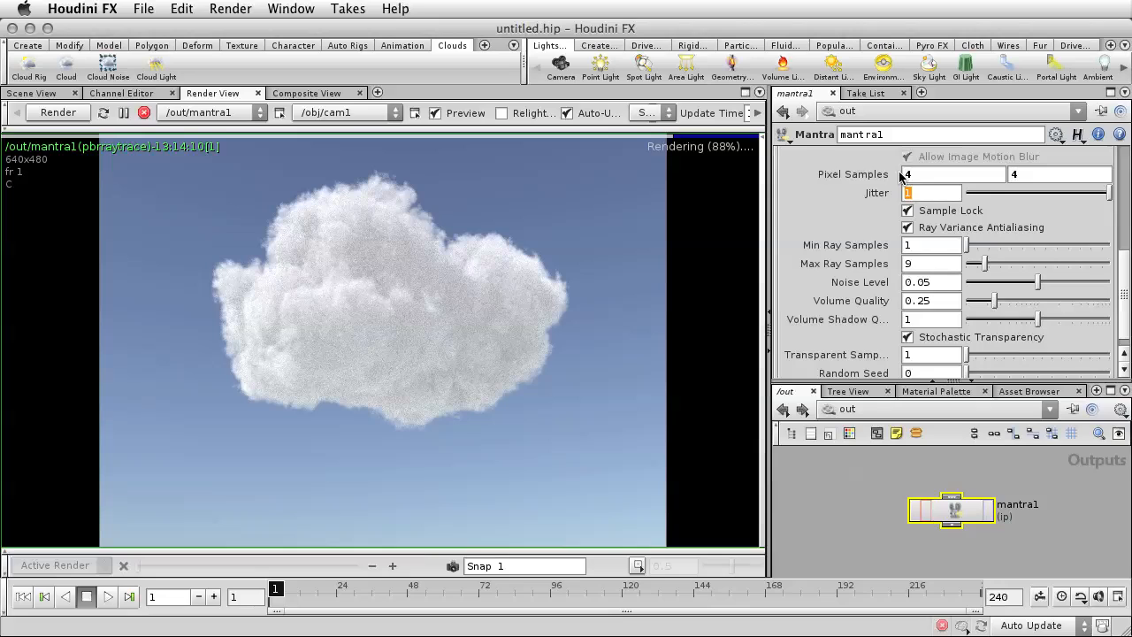
Set the mantra1 node's Min Ray Samples to 3 and Volume Quality to 0.5.
key(Tab)
text(3)
key(Tab)
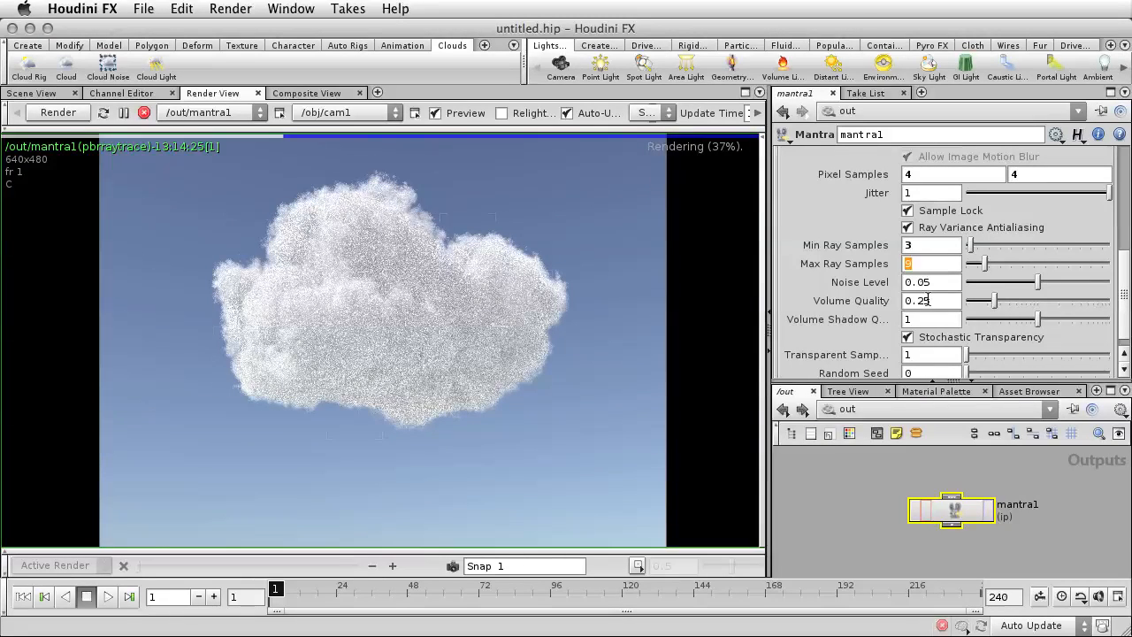
drag(929, 301, 916, 301)
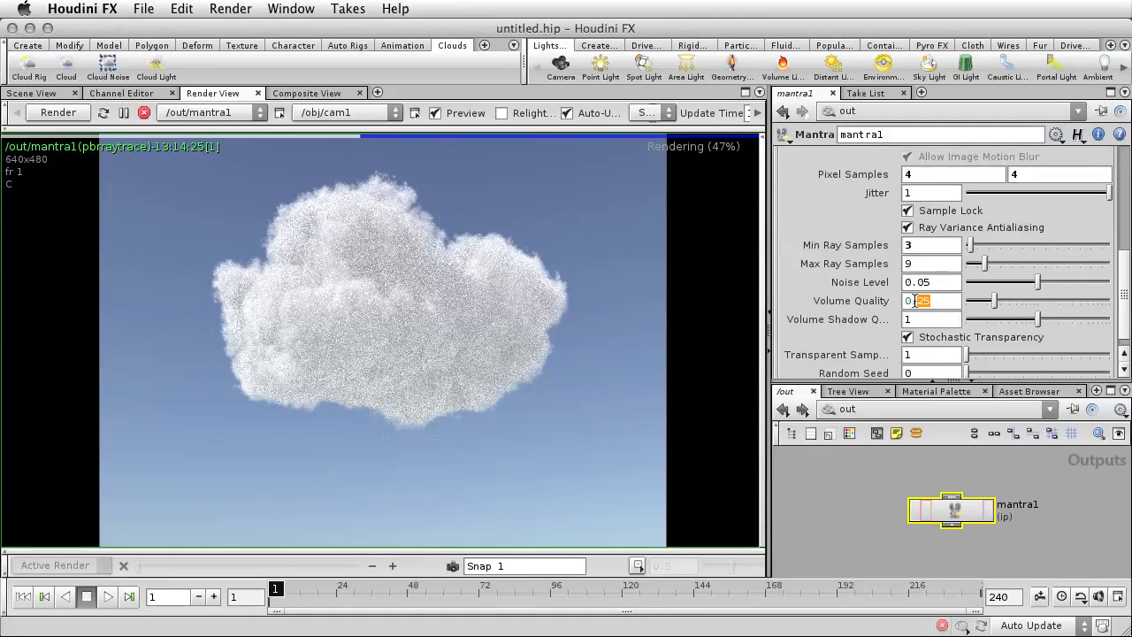
text(5)
key(Return)
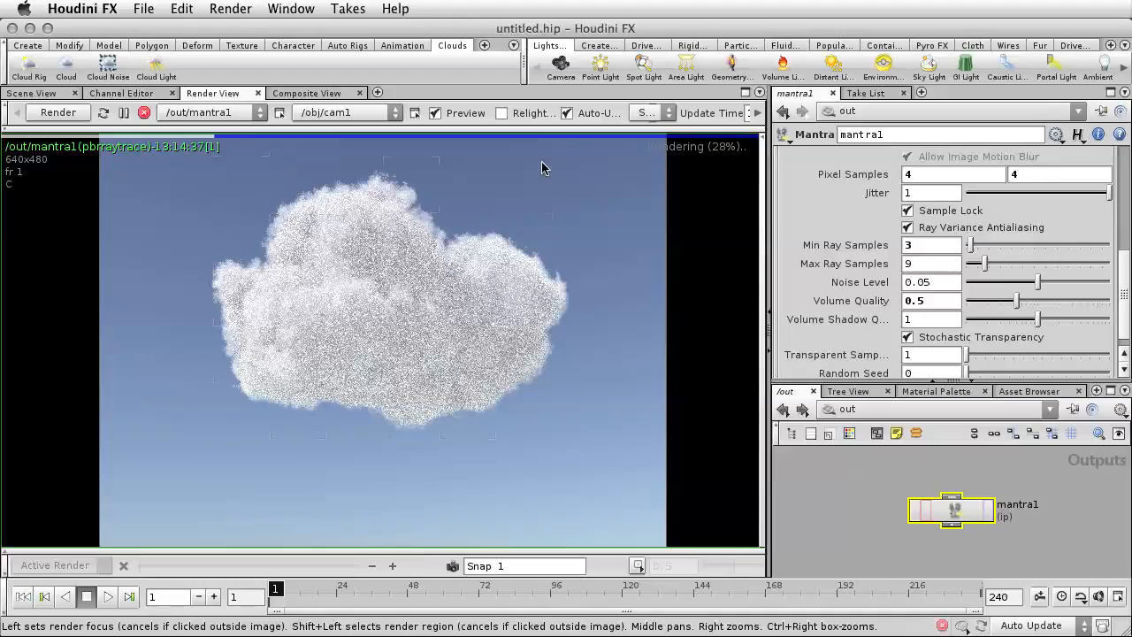
Turn off the preview mode of the Render View and render the cloud again.
click(435, 114)
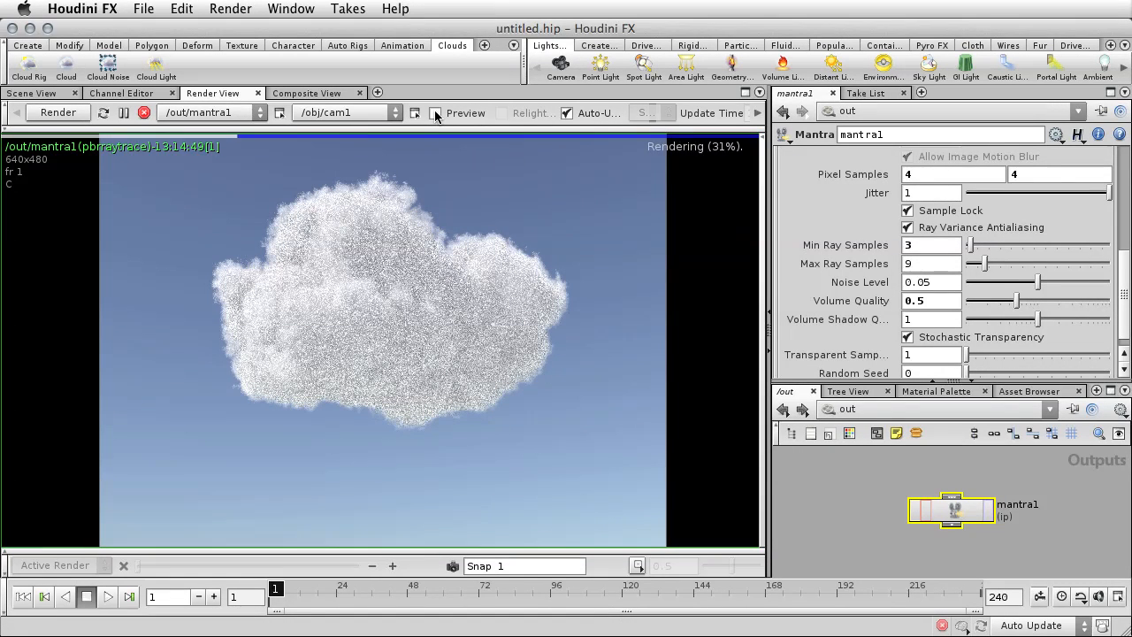
click(71, 115)
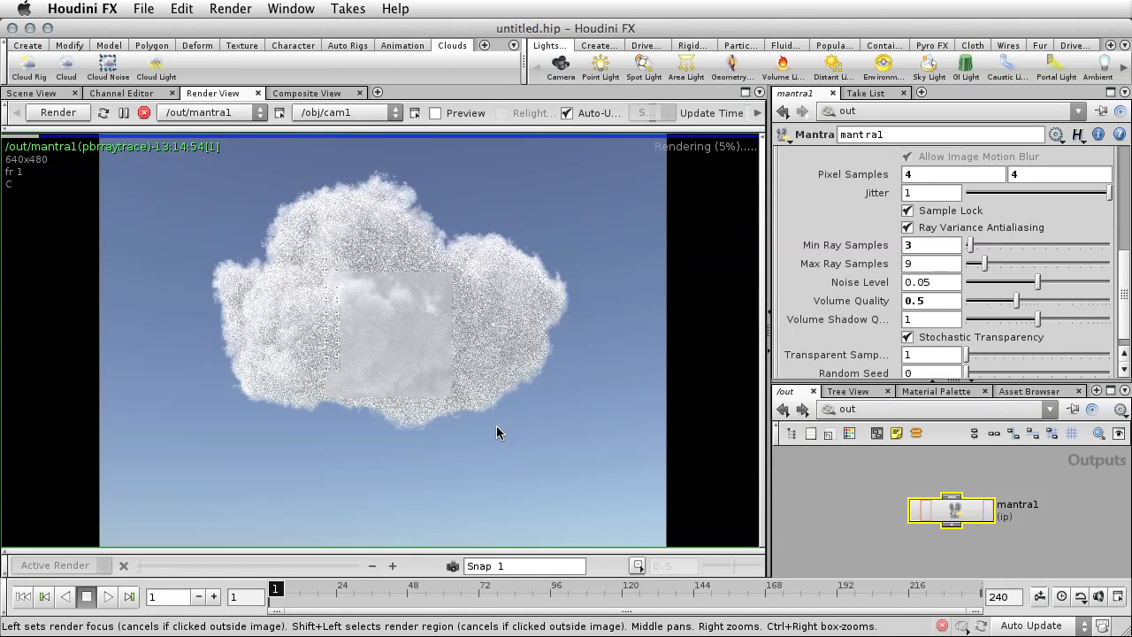
Pause the render and set the mantra1 node's Volume Quality to 1 and its Pixel Samples to 7 by 7.
click(125, 117)
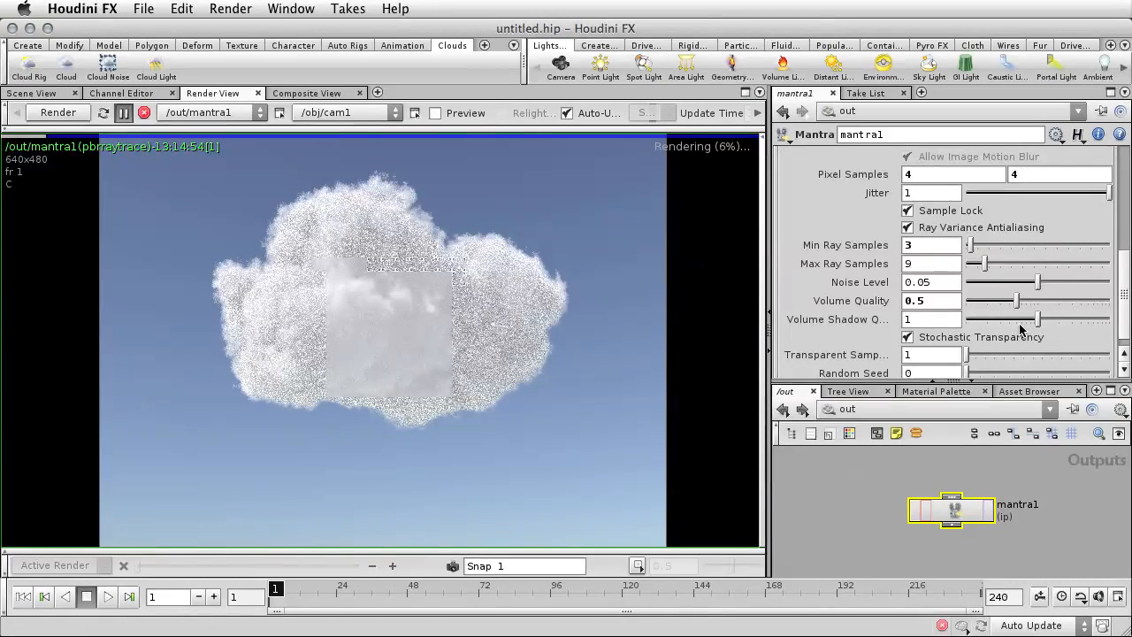
drag(932, 305, 896, 305)
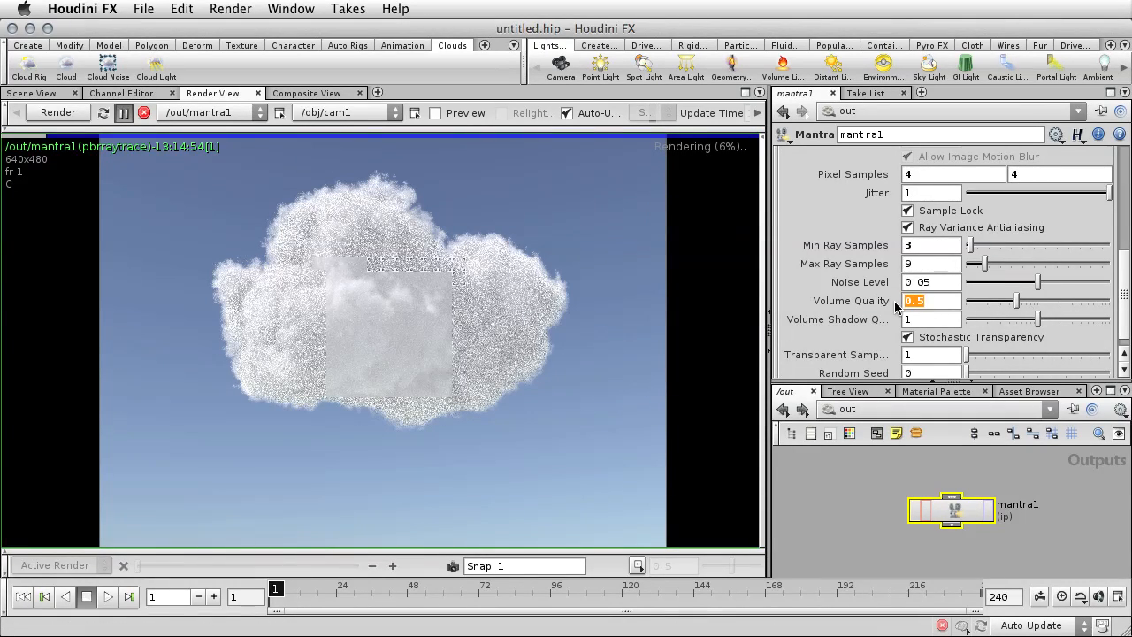
text(1)
drag(916, 175, 904, 174)
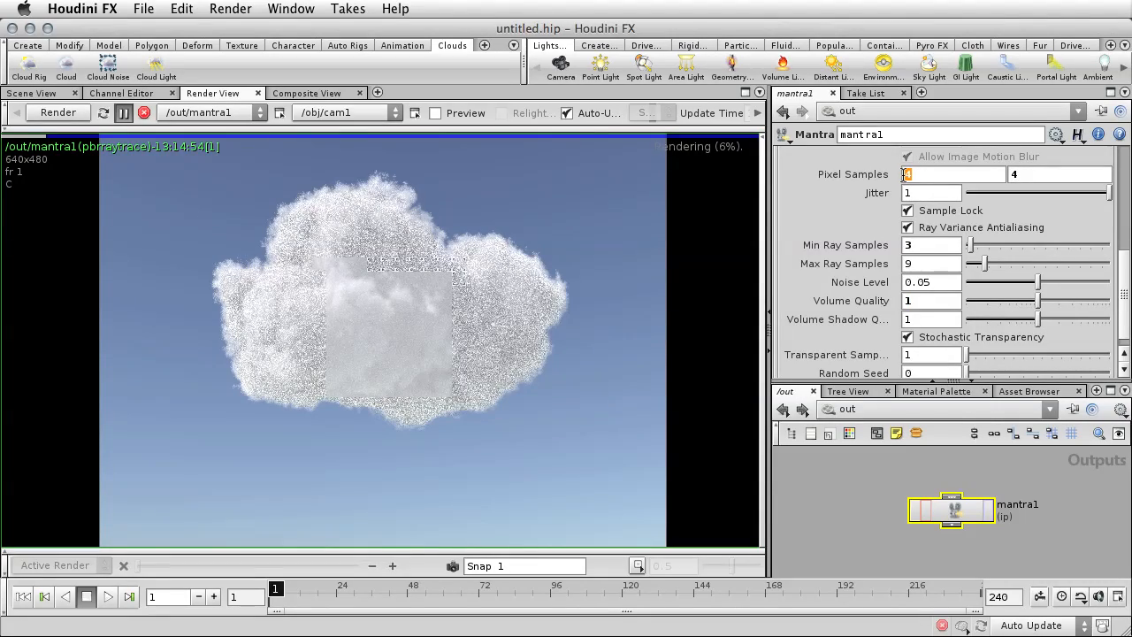
text(7)
key(Tab)
key(Return)
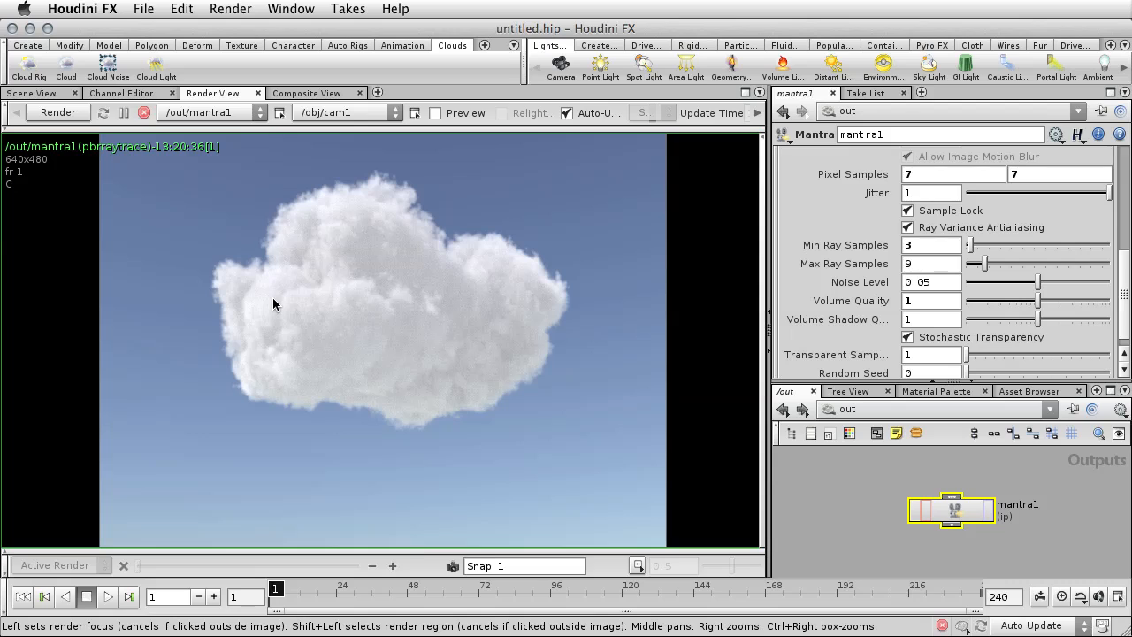
Return to the scene view and save the scene to the Desktop as cloud_hero.hip.
click(32, 93)
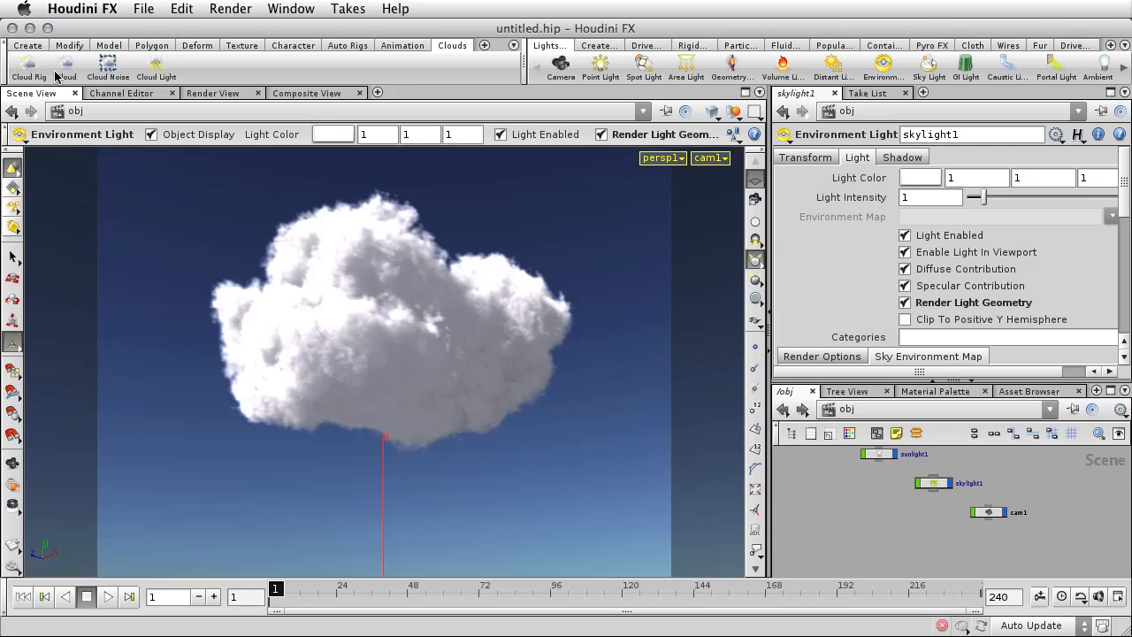
click(145, 9)
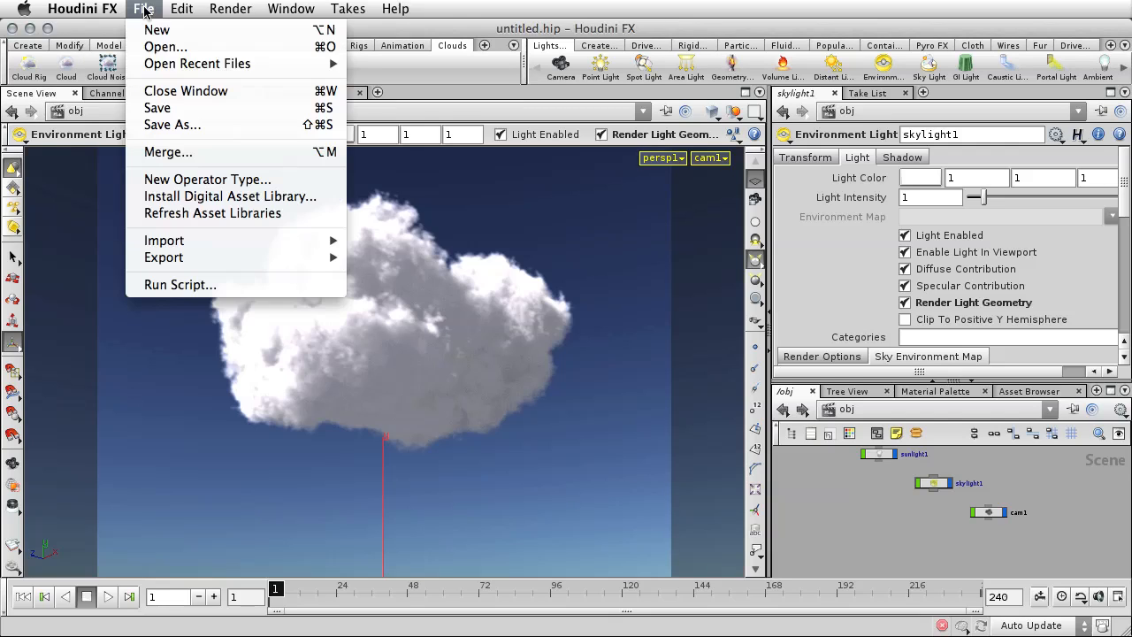
click(164, 108)
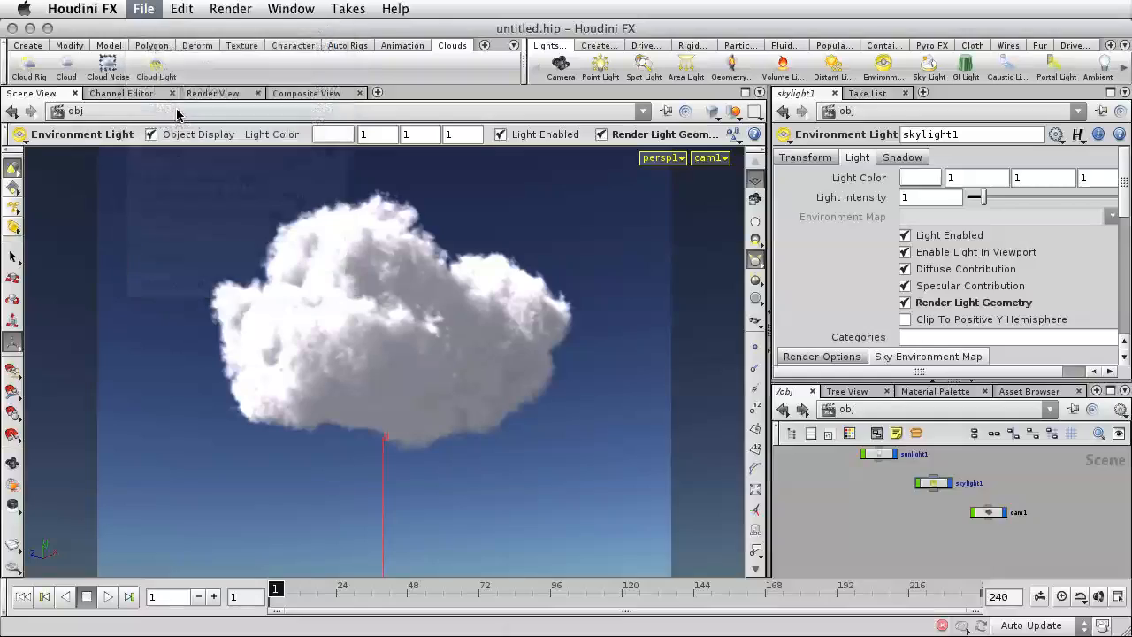
click(555, 259)
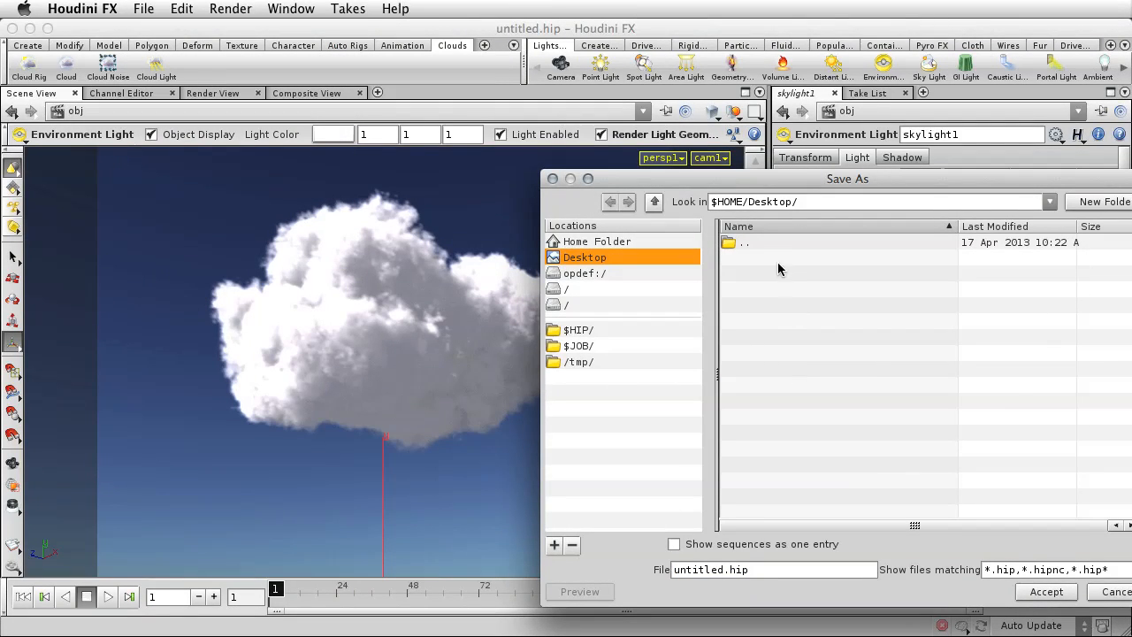
double_click(721, 568)
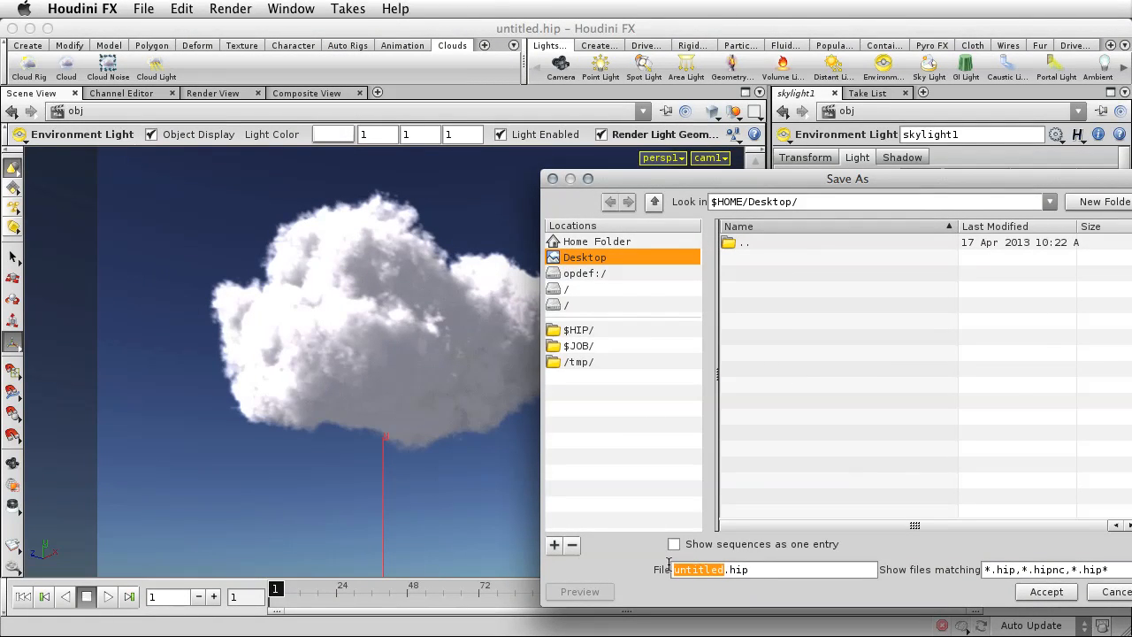
text(cloud)
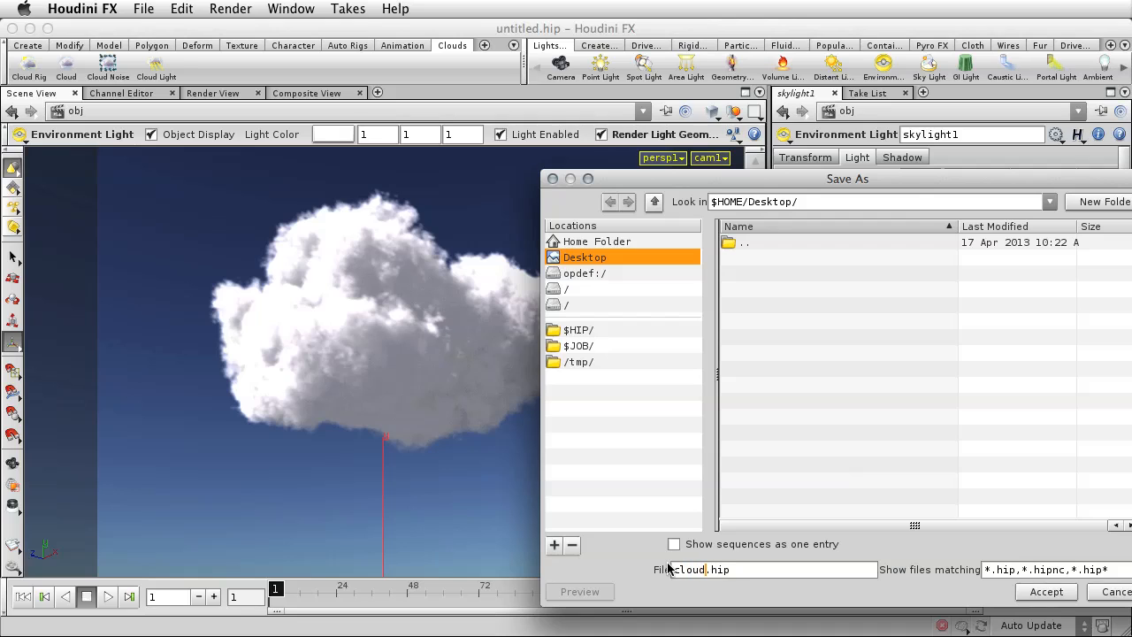
key(BackSpace)
text(d_hero)
key(Return)
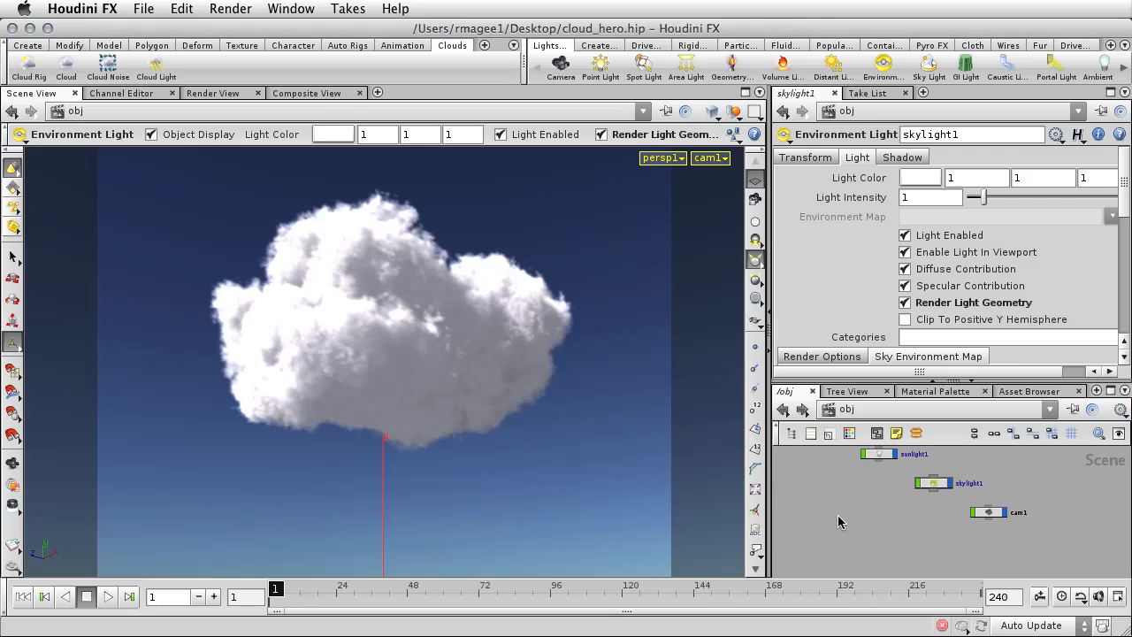
Hide cloud_from_box_object1 in the object network, then display and select box_object1.
middle_drag(835, 502, 866, 547)
middle_drag(836, 501, 835, 493)
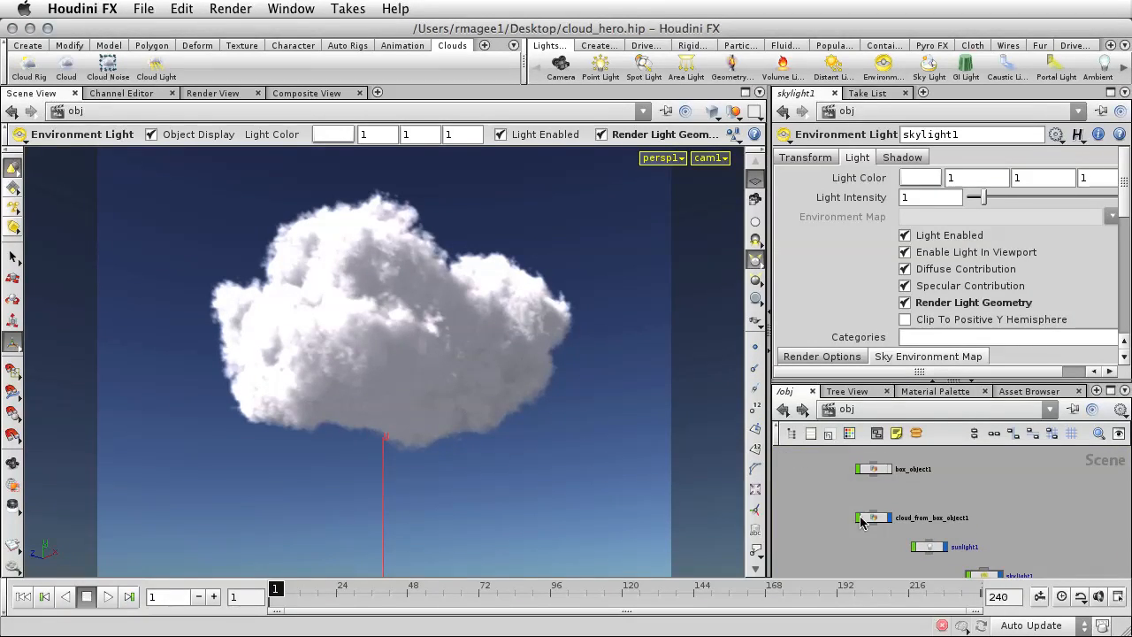
click(888, 517)
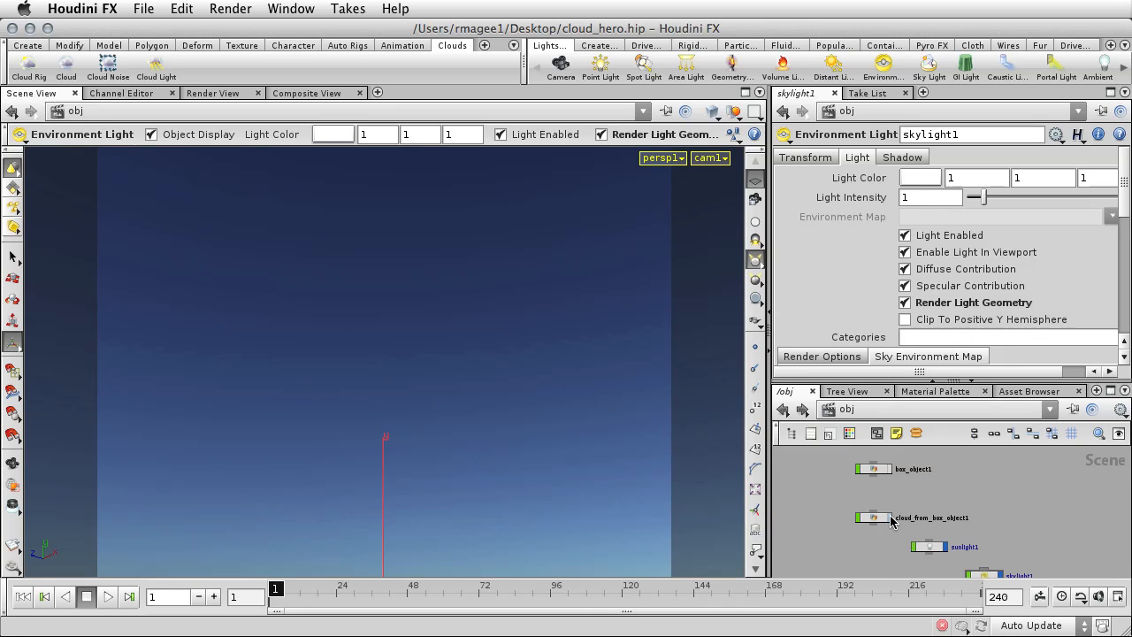
click(889, 469)
click(876, 475)
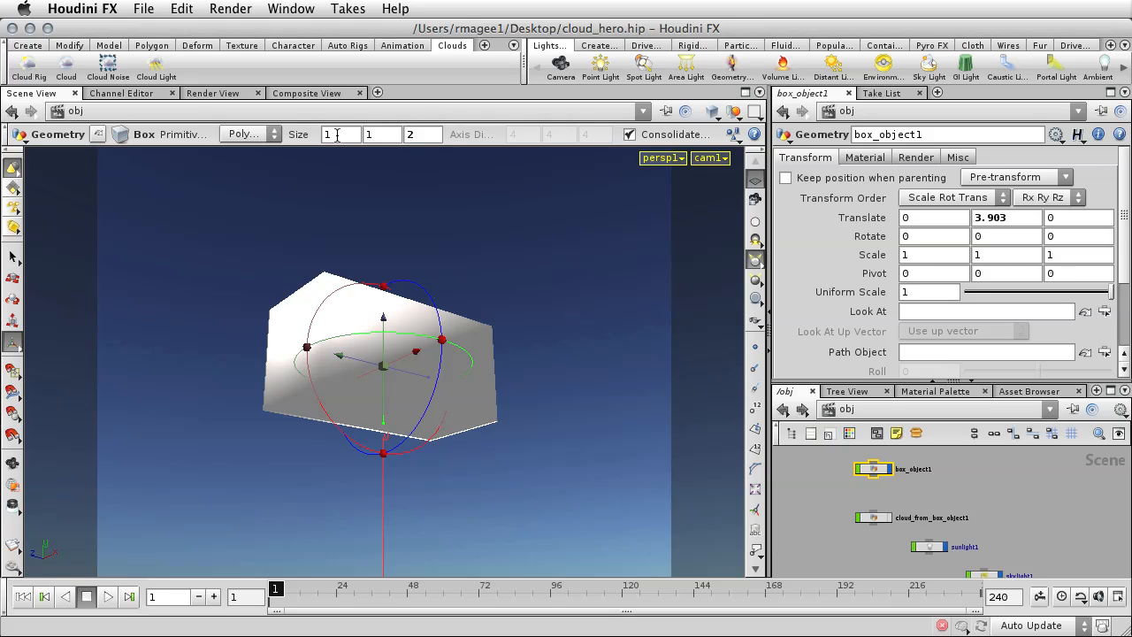
Set the size of the box to 80 by 0.5 by 80.
click(326, 134)
key(Tab)
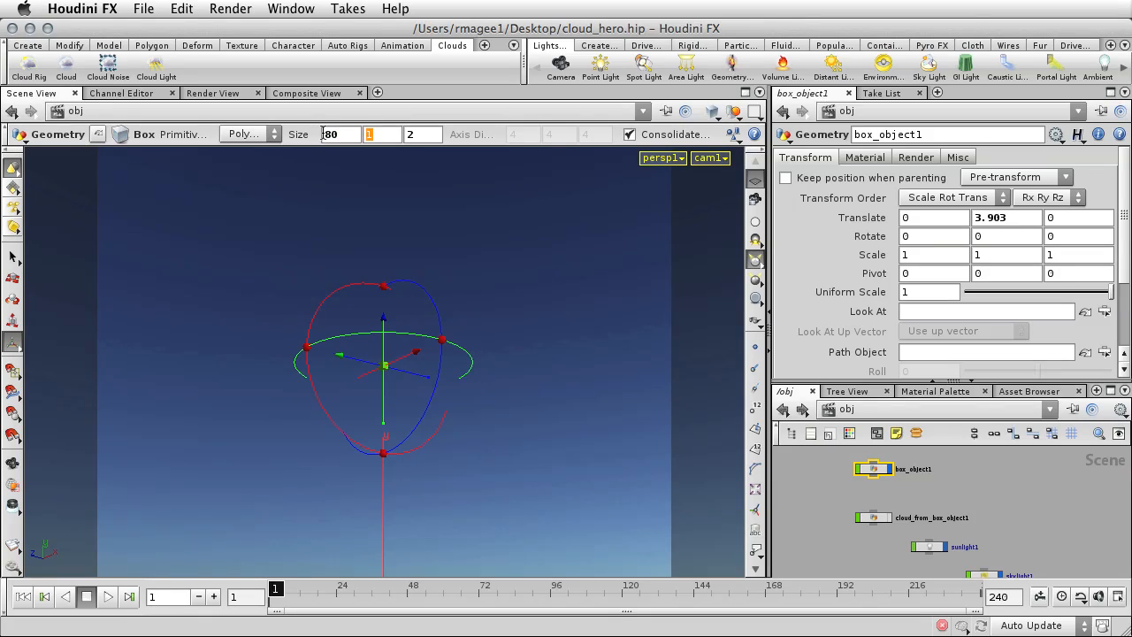
text(.5)
key(Tab)
text(80)
key(Tab)
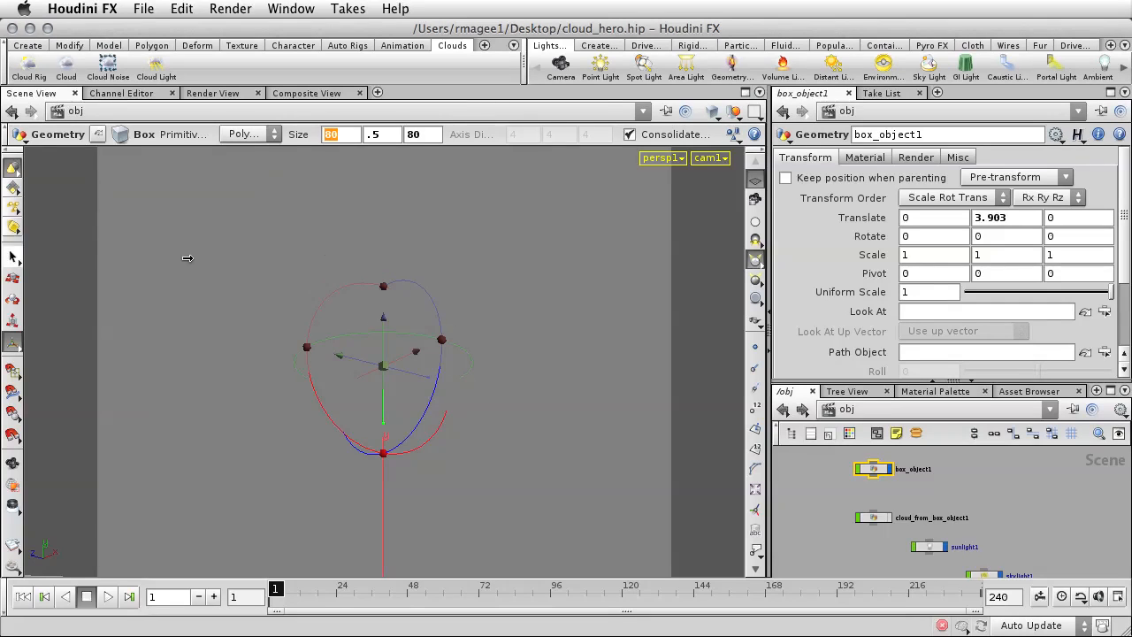
key(Return)
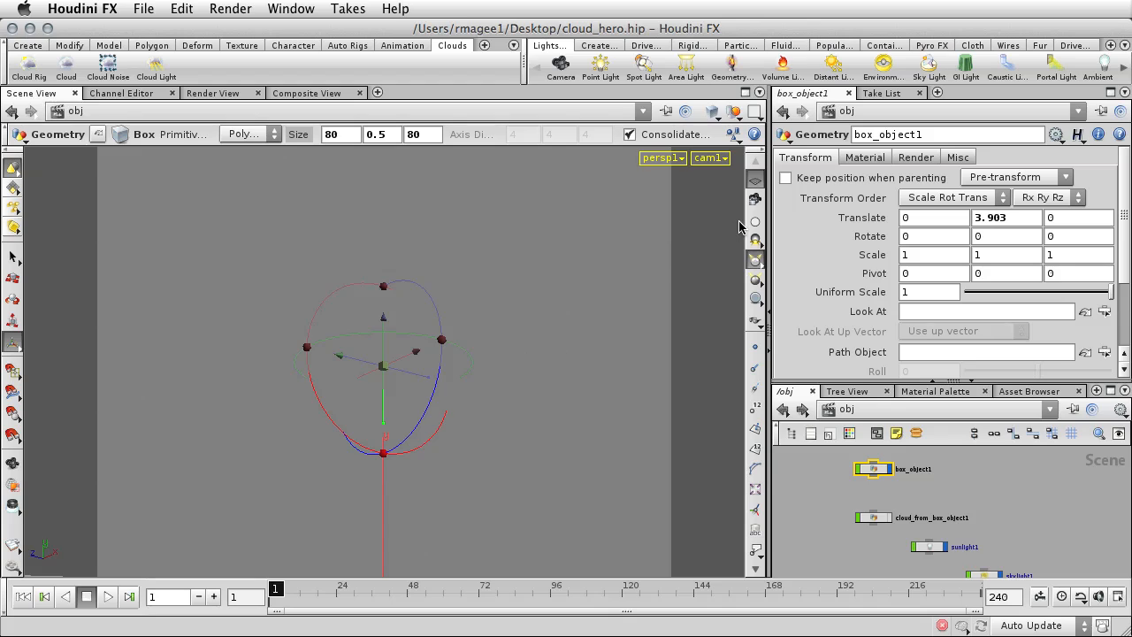
Lock cam1 to the view and tilt it until the horizon and the ground come into frame.
click(755, 199)
key(Escape)
drag(602, 346, 590, 371)
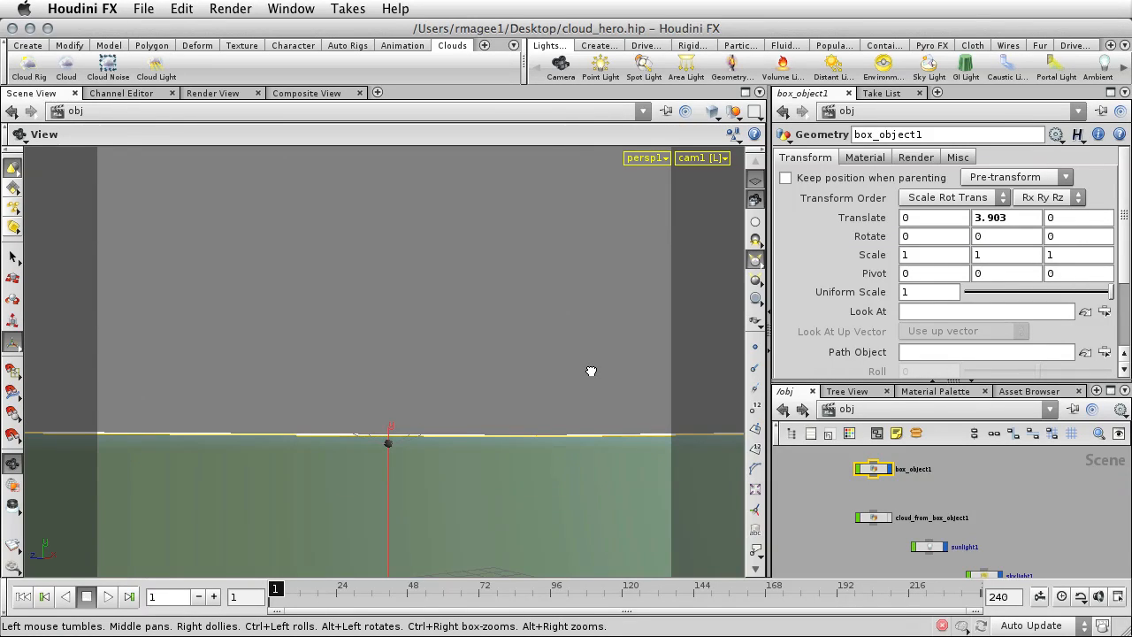
Hide the box, display cloud_from_box_object1 again, and go inside it to display and select the cloud1 node.
key(Return)
click(931, 495)
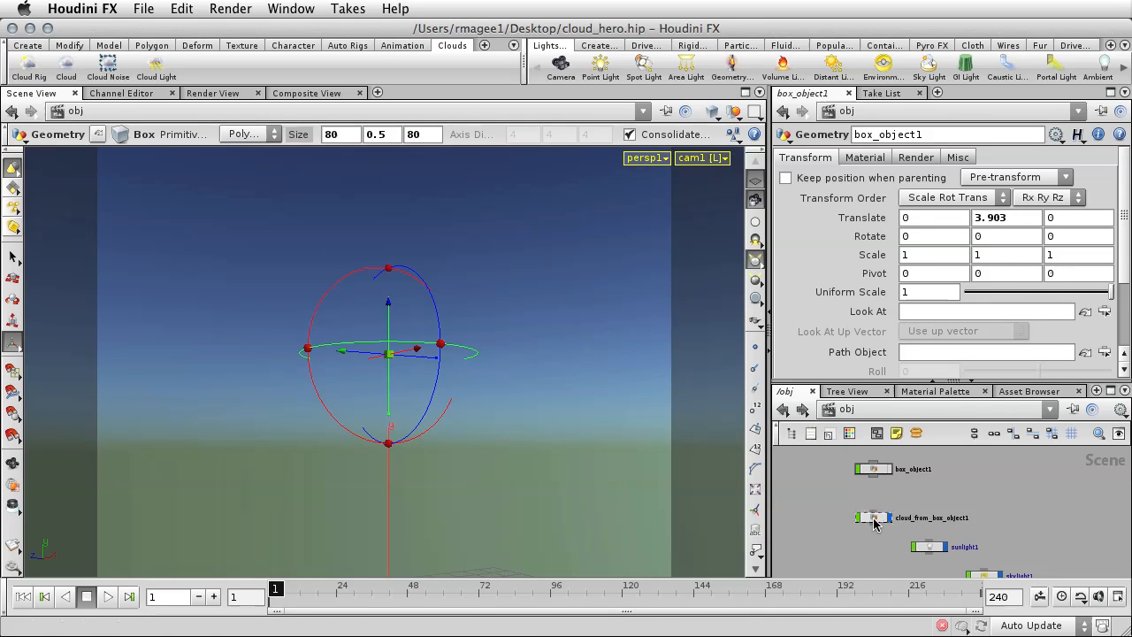
double_click(876, 519)
middle_drag(941, 495, 962, 532)
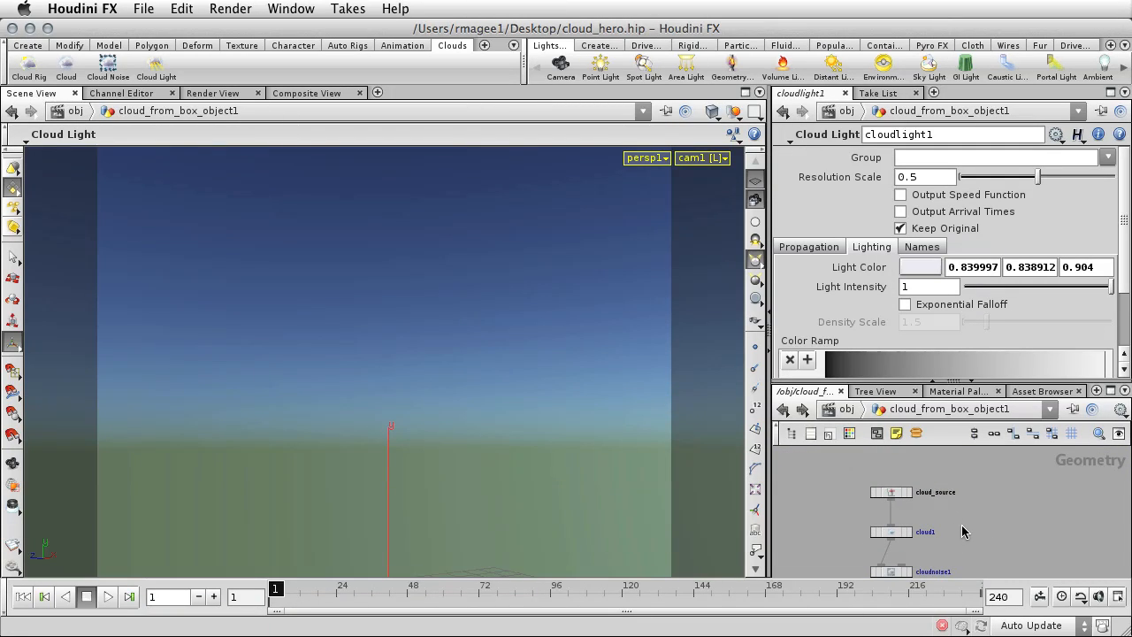
click(892, 535)
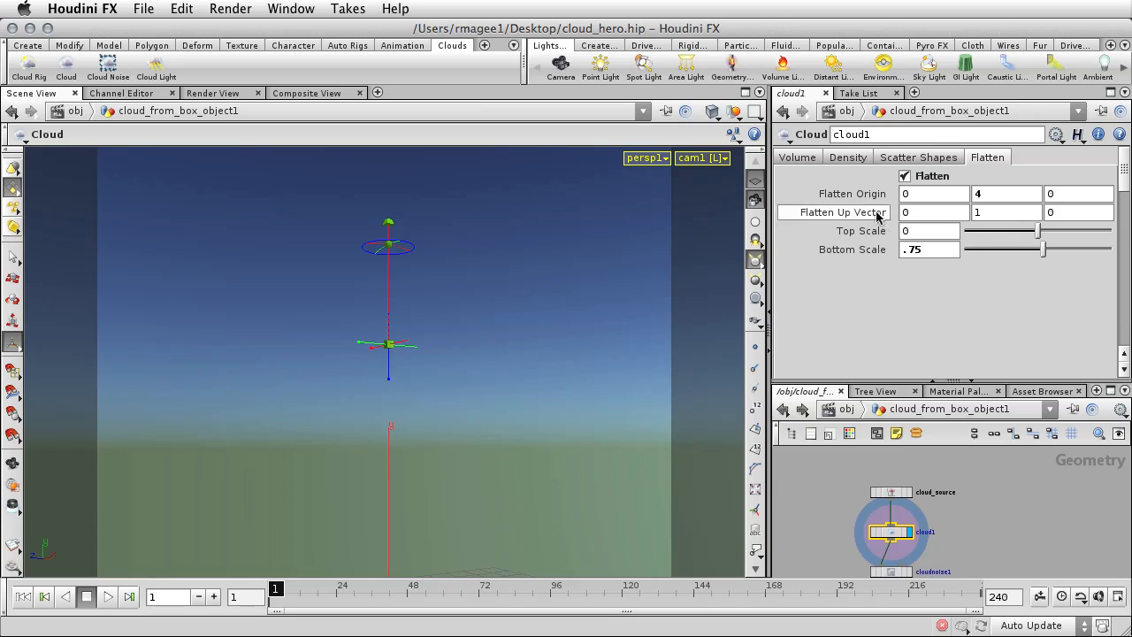
Set the cloud1 node's Uniform Sampling Divs to 300 in its volume settings.
click(816, 159)
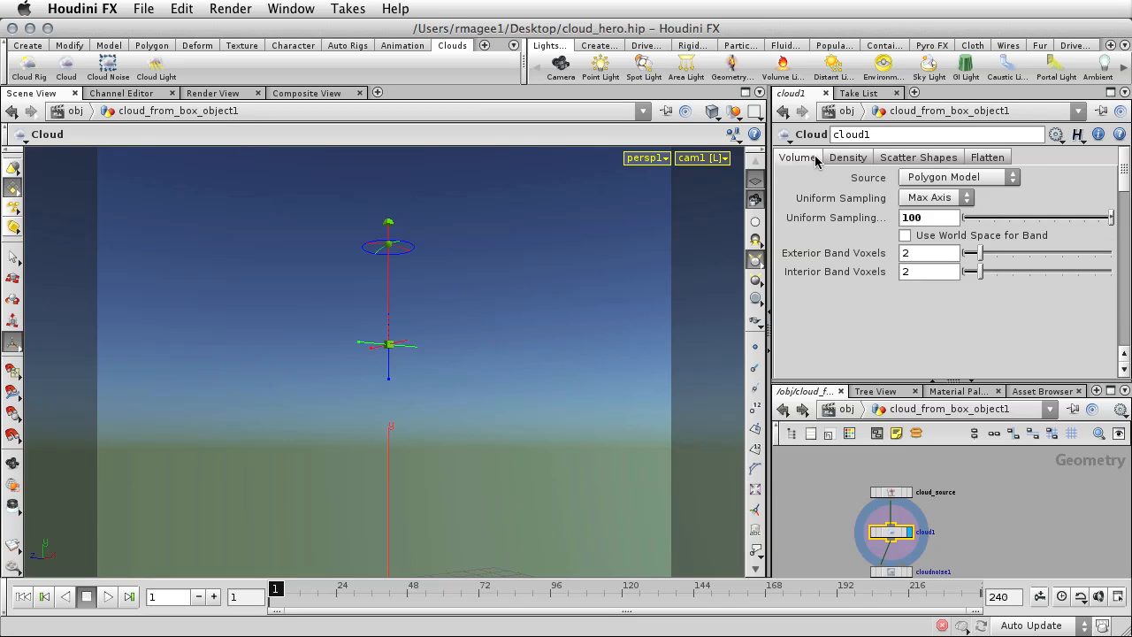
double_click(904, 216)
text(300)
key(Return)
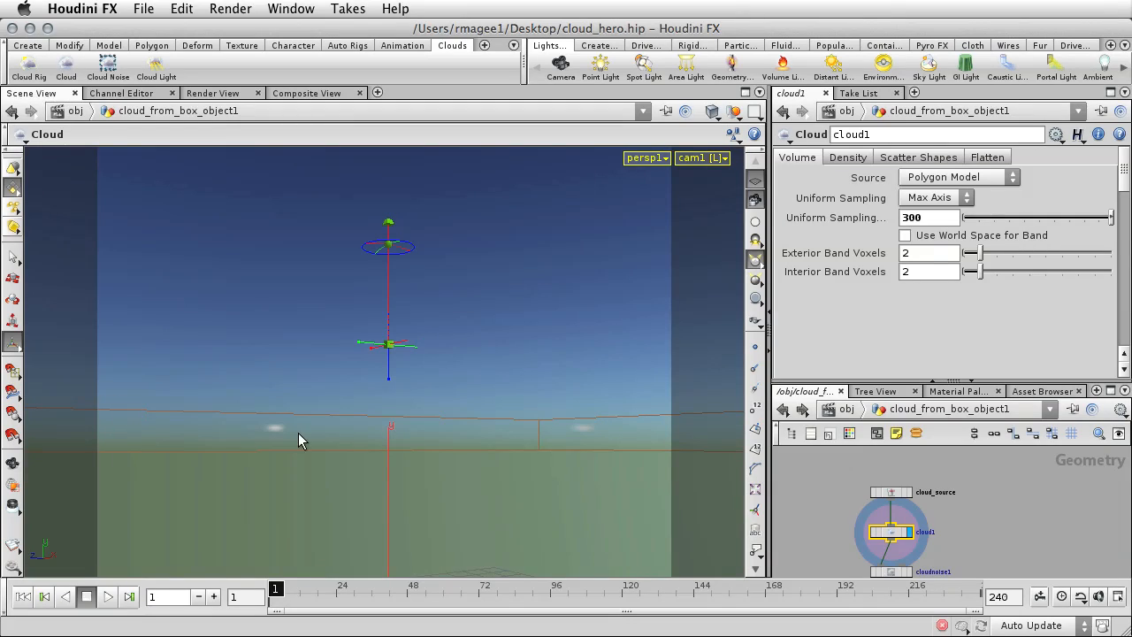
Set the Fill Source Shape Size to 0.6 in cloud1's scatter shape settings.
click(908, 157)
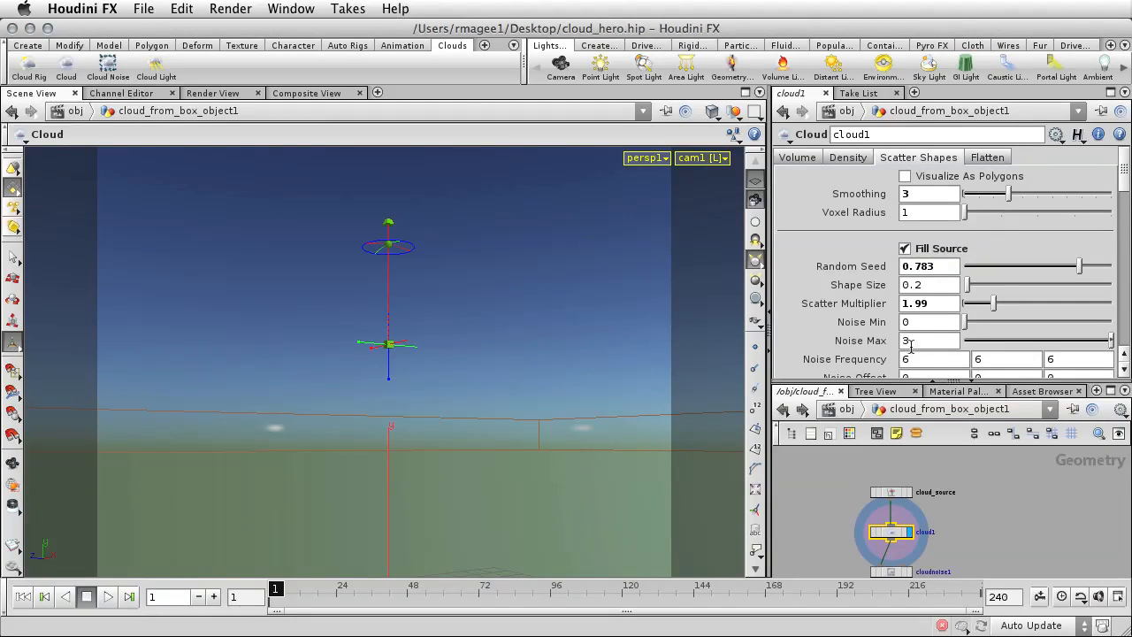
drag(915, 284, 934, 284)
text(6)
key(Return)
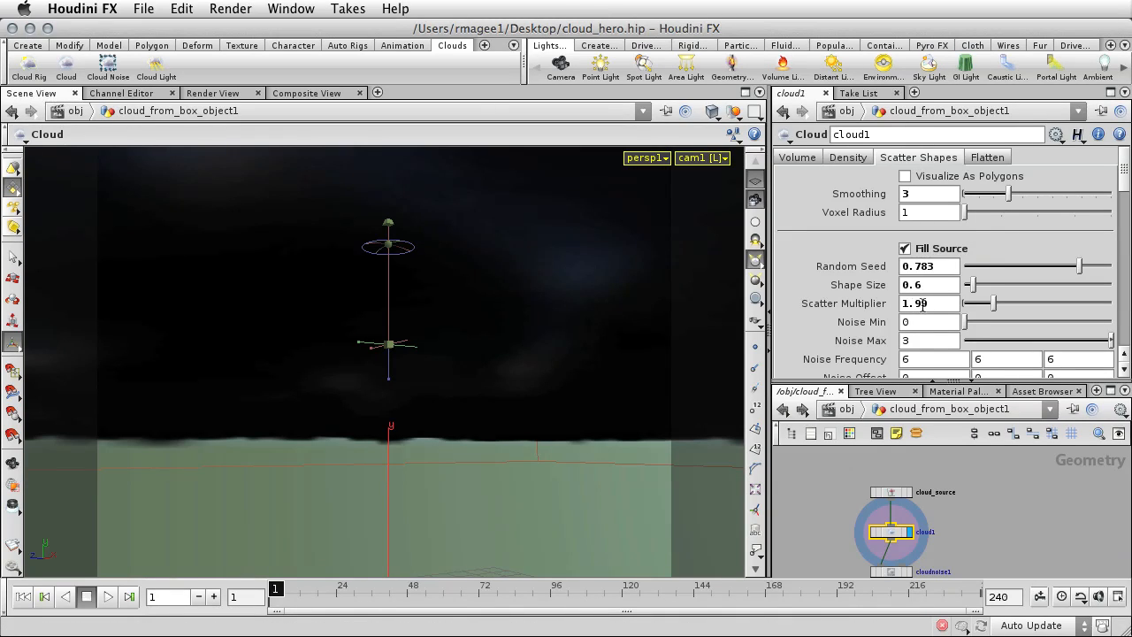
Try a Scatter Multiplier of 0.05 for cloud1's Fill Source shapes.
drag(926, 303, 903, 303)
text(0.05)
key(Return)
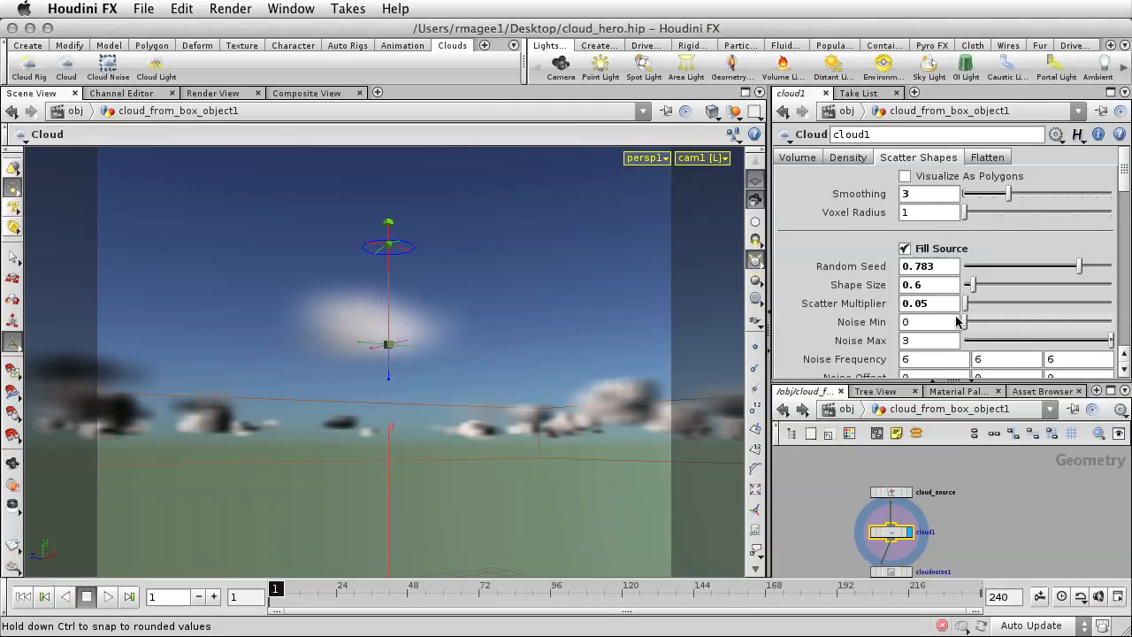
Set the Scatter Multiplier of cloud1's Fill Source shapes to 0.15.
click(924, 304)
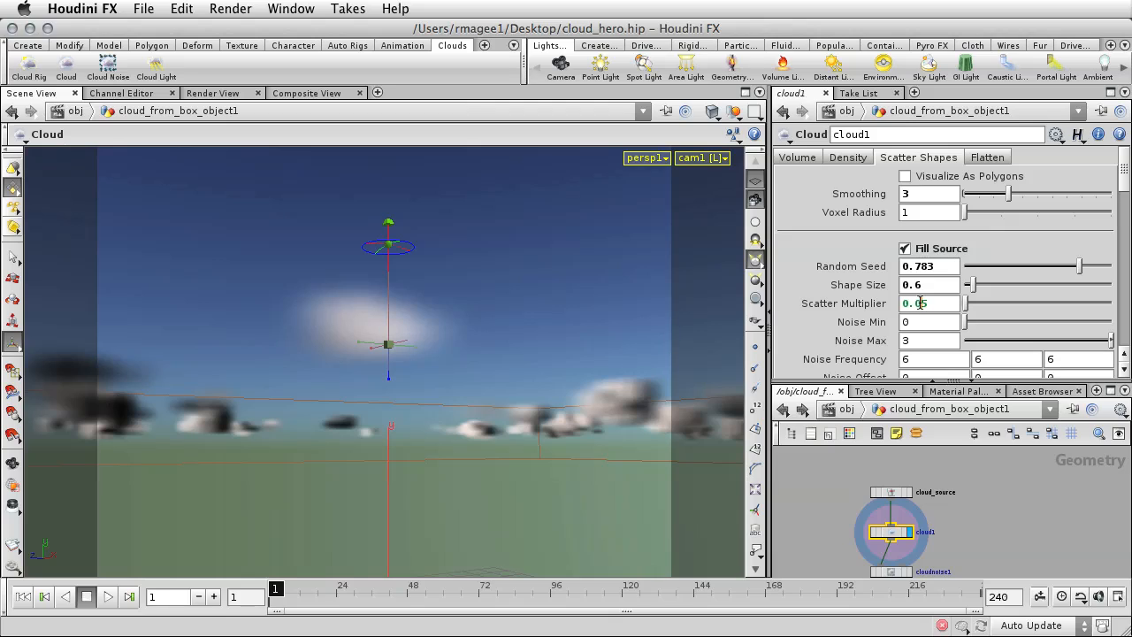
text(15)
key(Return)
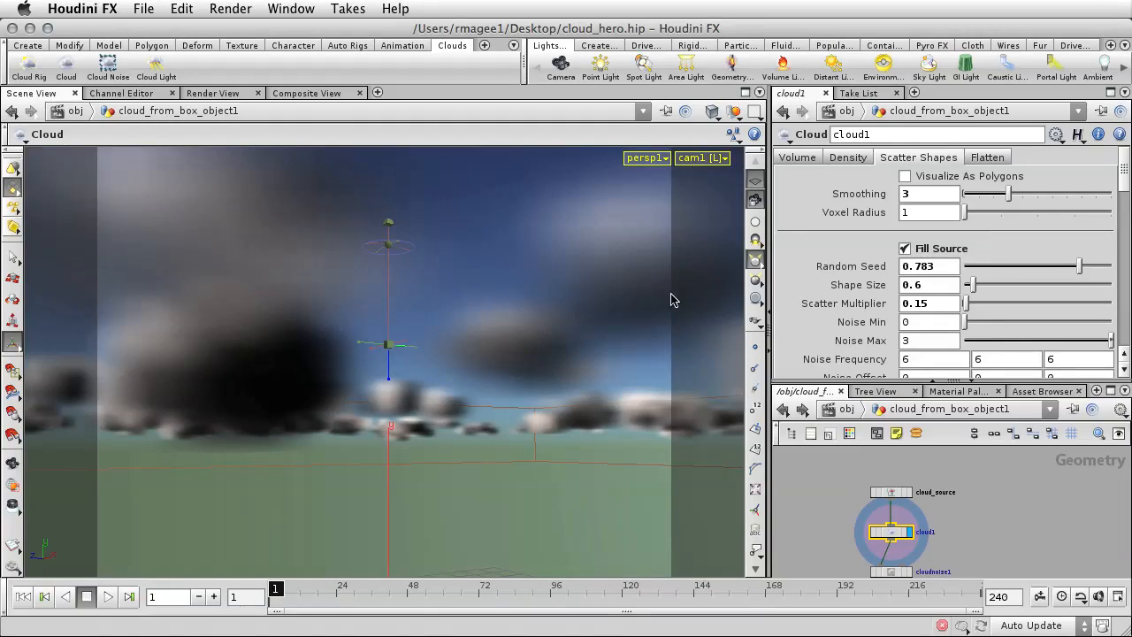
Reframe the locked cam1 to show more of the cloud field and the ground, then unlock the camera from the view.
key(Escape)
drag(663, 316, 664, 133)
key(s)
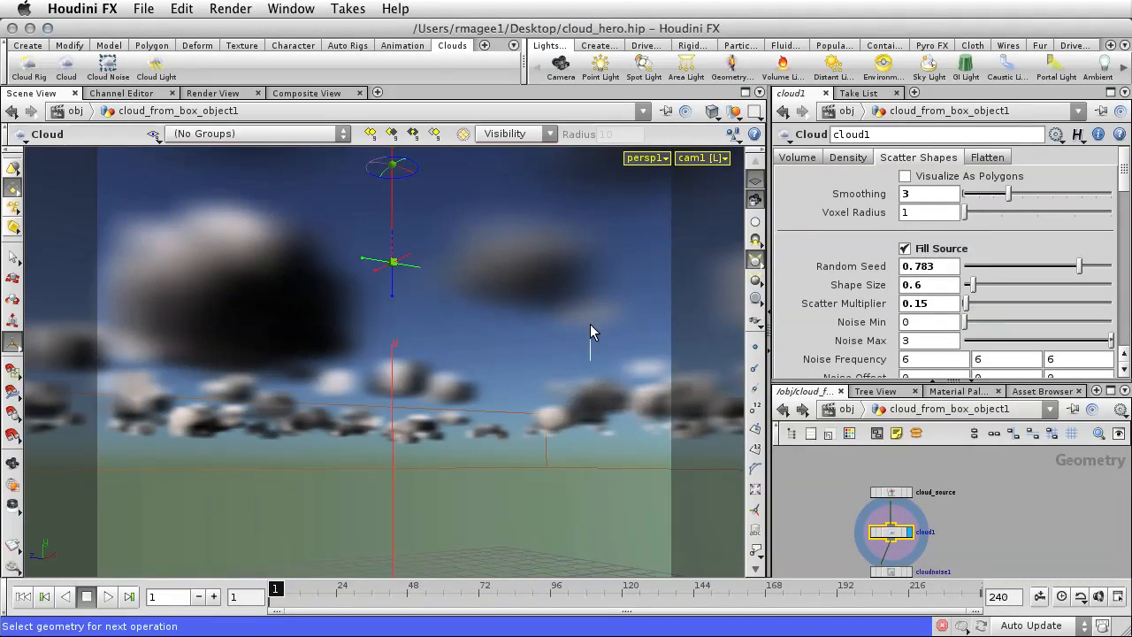
key(Escape)
middle_drag(590, 347, 599, 217)
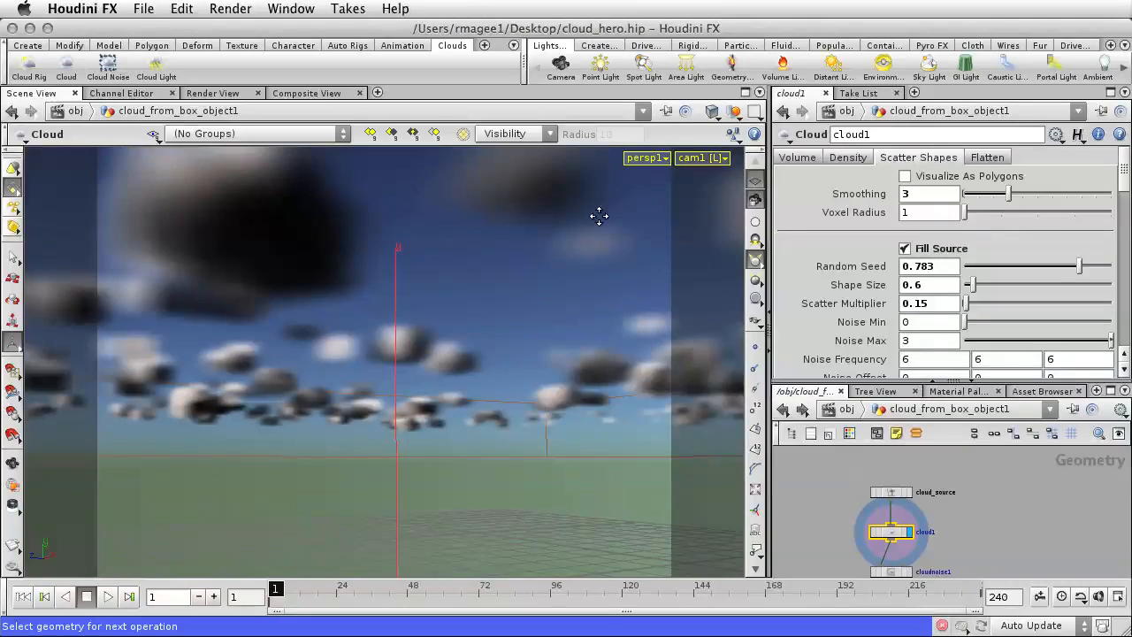
key(space)
middle_drag(556, 408, 560, 292)
drag(555, 299, 553, 294)
click(759, 204)
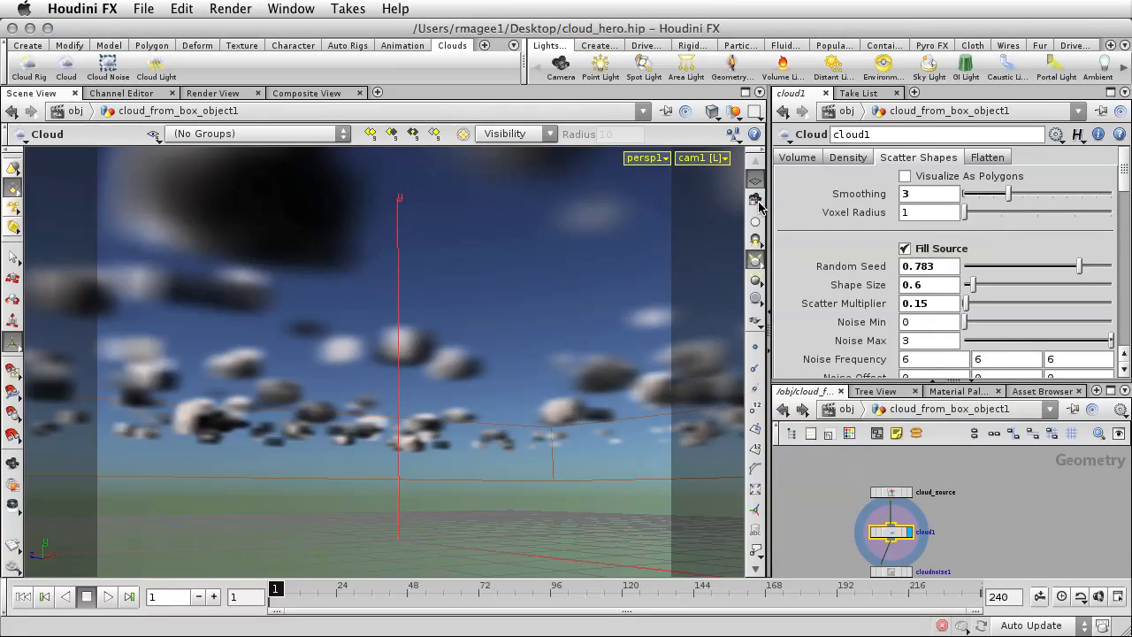
mouse_move(787, 298)
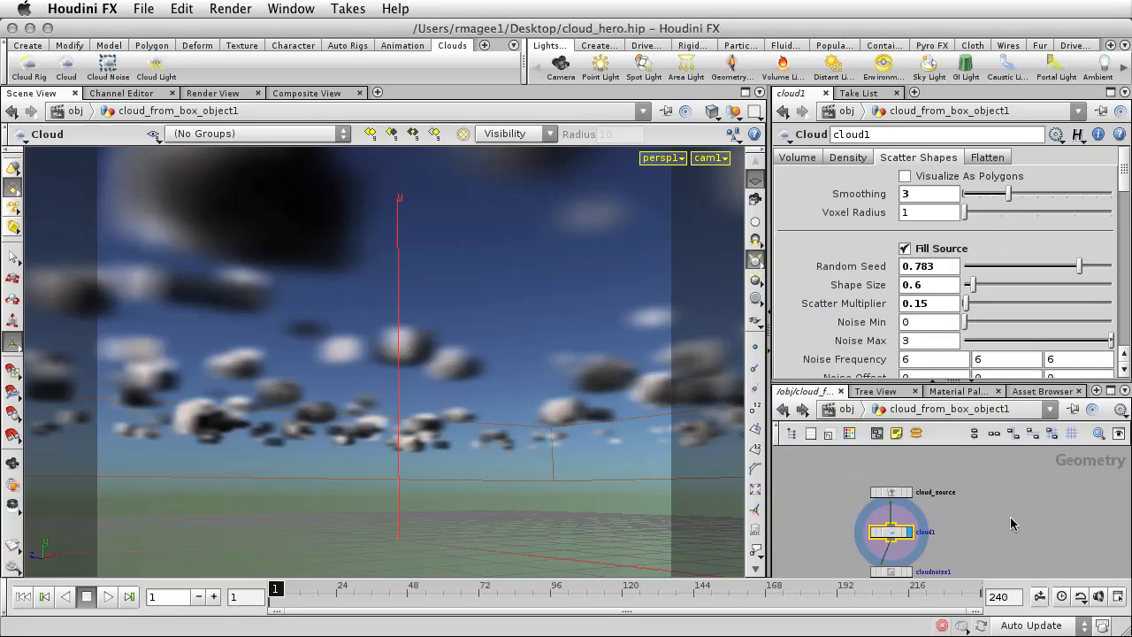
Display the result of the cloudlight1 node at the end of the cloud network.
middle_drag(995, 555, 990, 480)
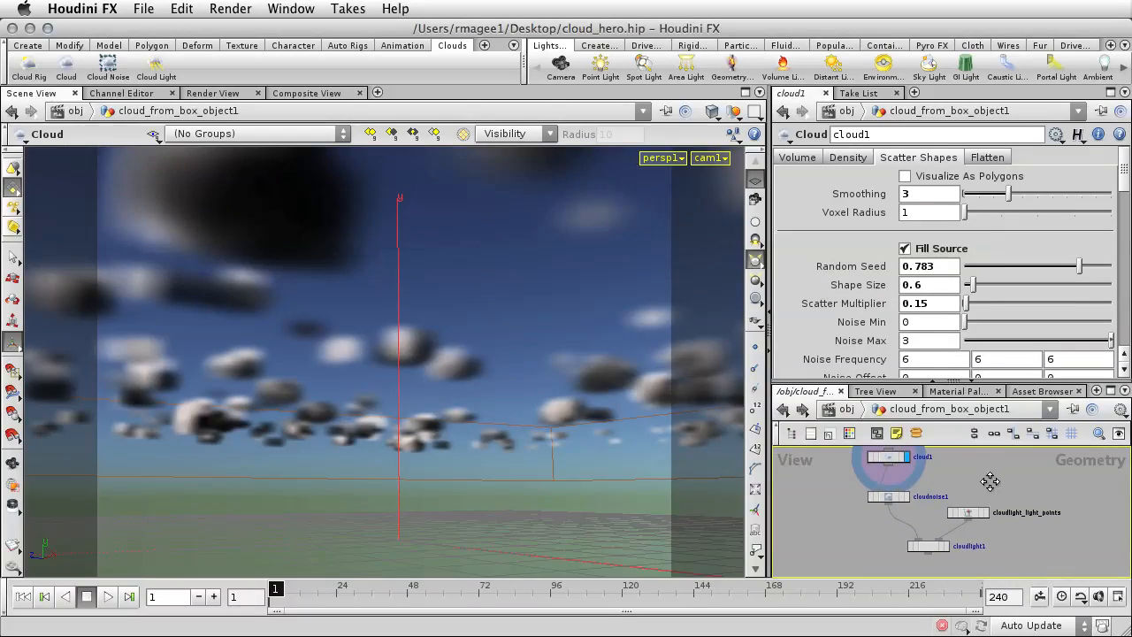
click(905, 498)
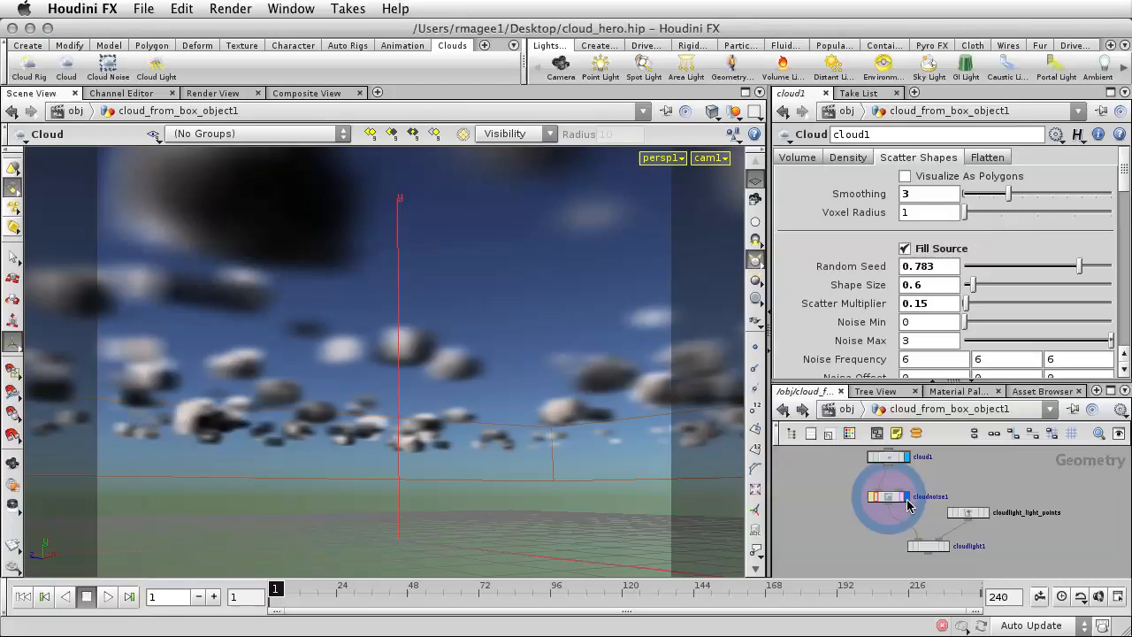
click(948, 549)
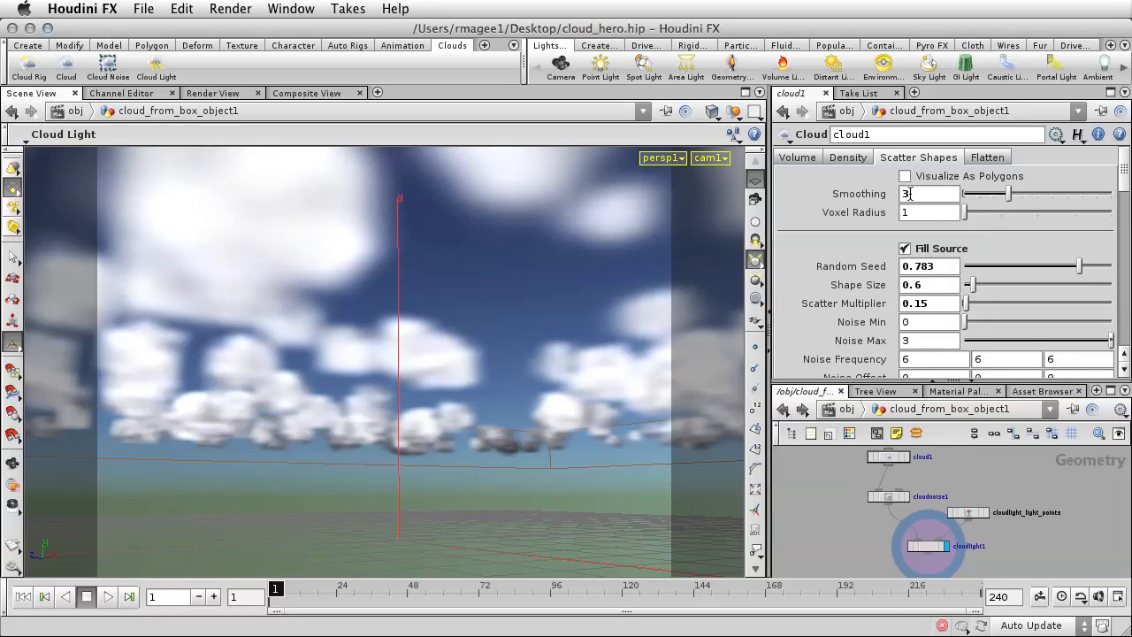
Set the Smoothing of cloud1's scatter shapes to 1.
drag(911, 194, 903, 195)
text(1)
key(Return)
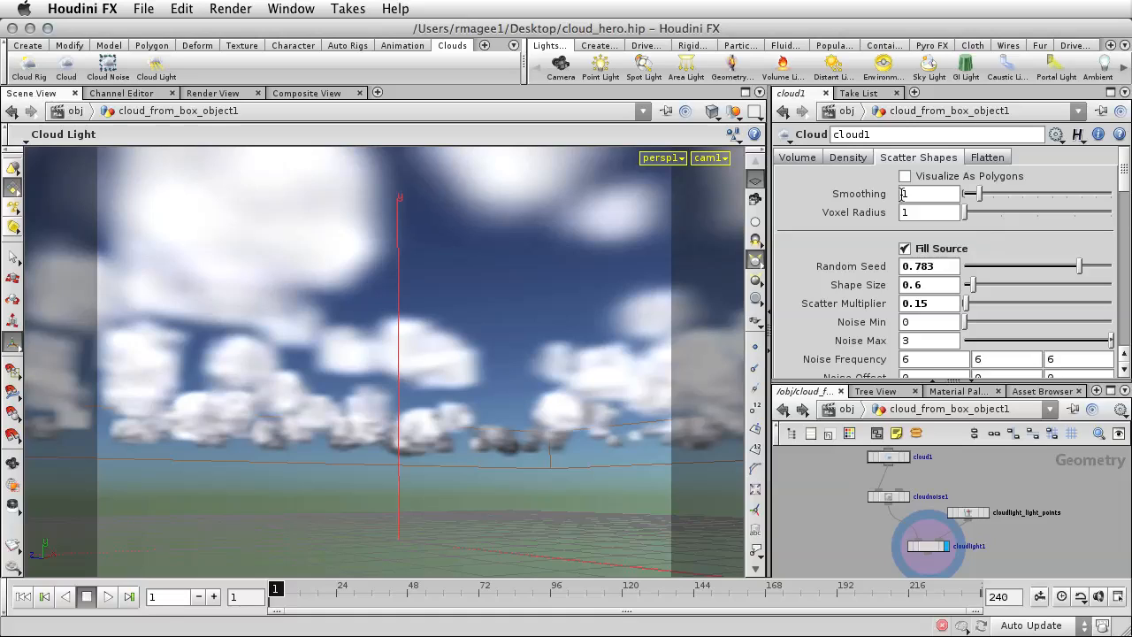
Try cloud1 without the Flatten option, and turn flattening back on.
click(991, 160)
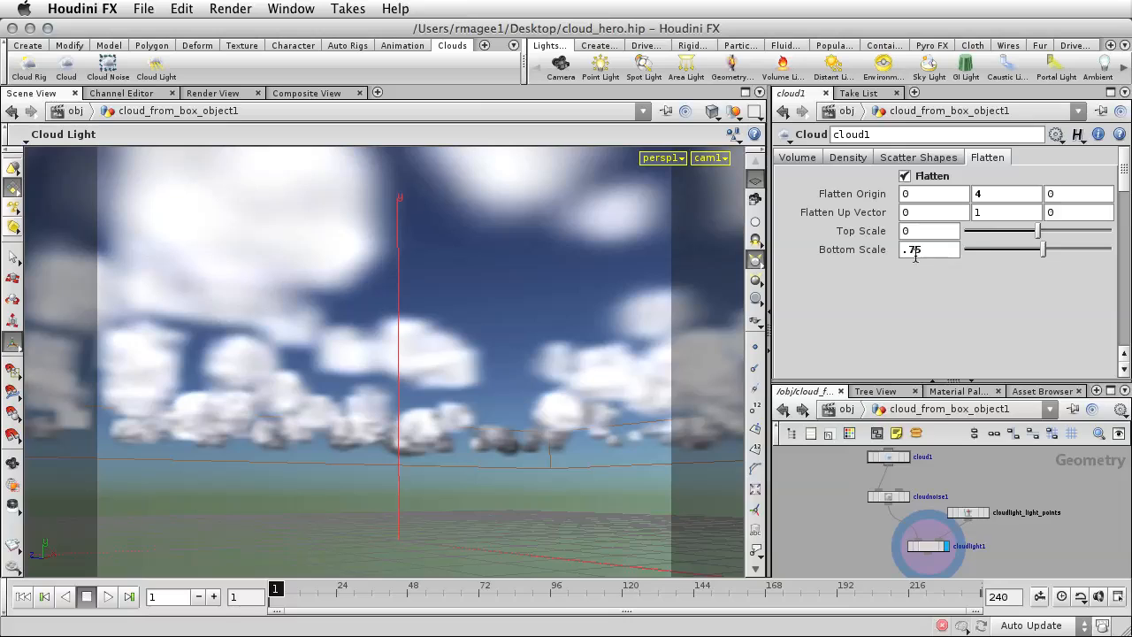
click(905, 177)
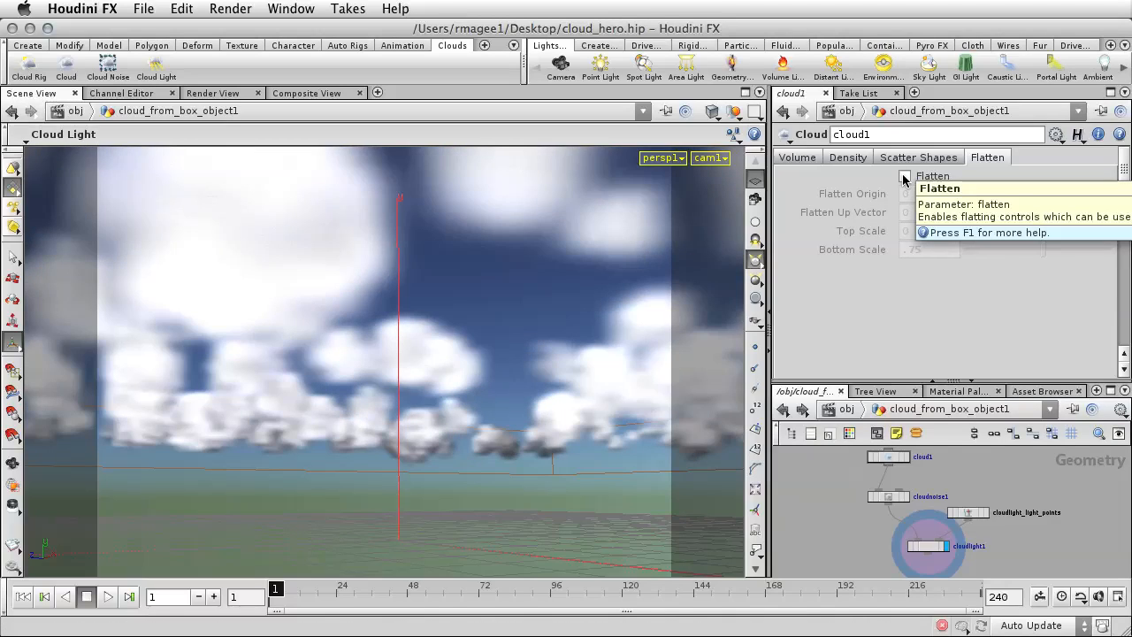
click(904, 178)
click(904, 177)
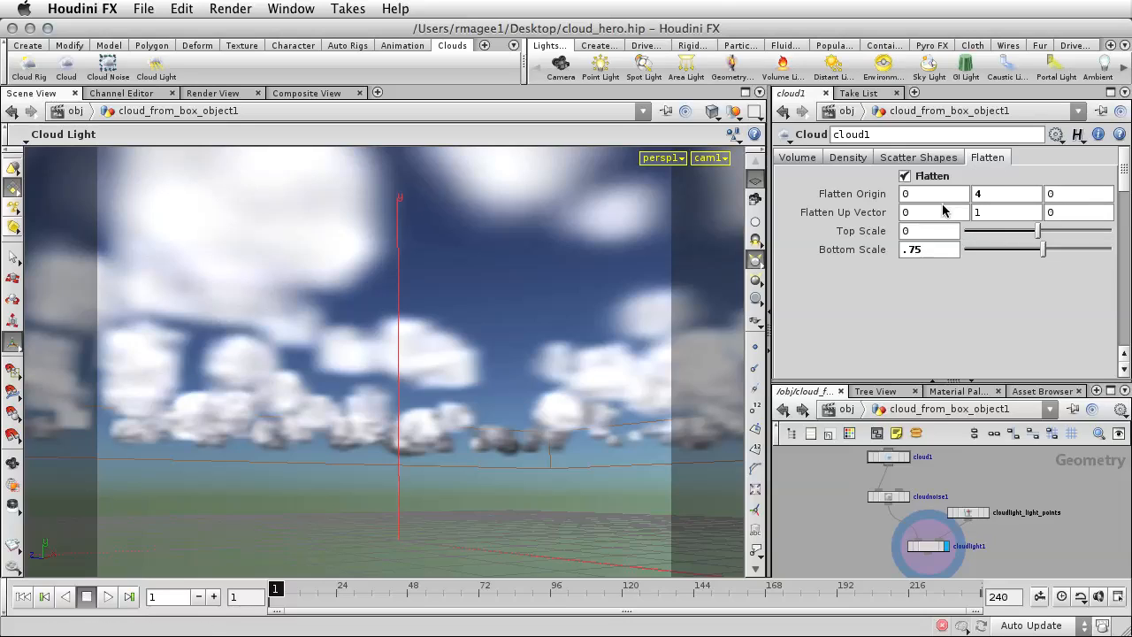
For cloud1's scatter shapes with 300 Scatter Points, set Iterations to 24 and Random Seed to 0.223.
click(920, 158)
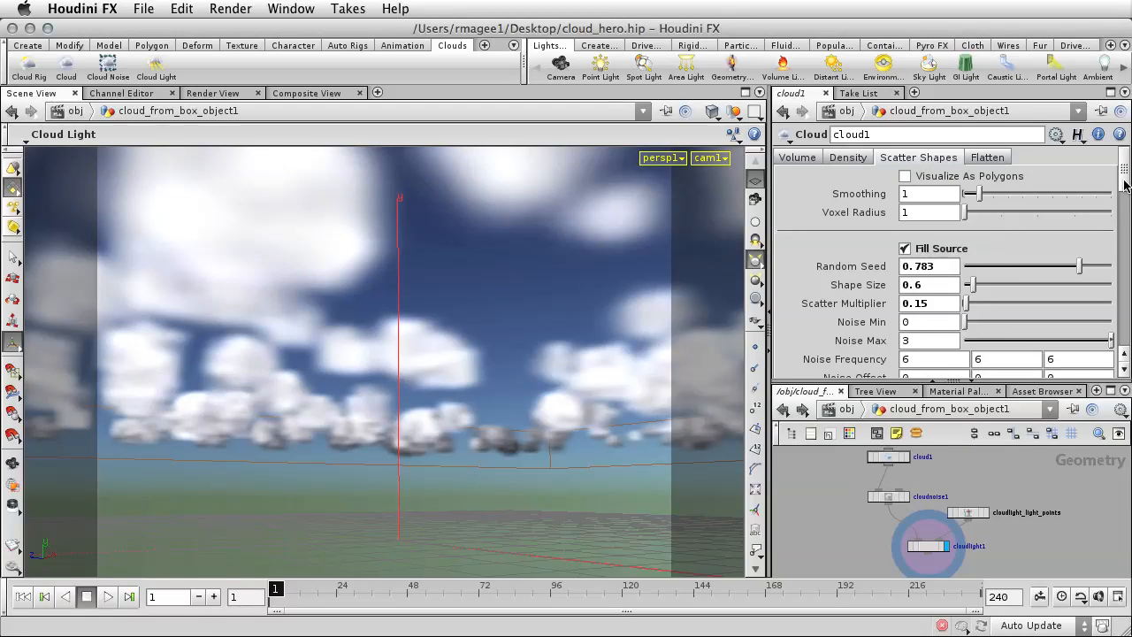
drag(1121, 182, 1117, 243)
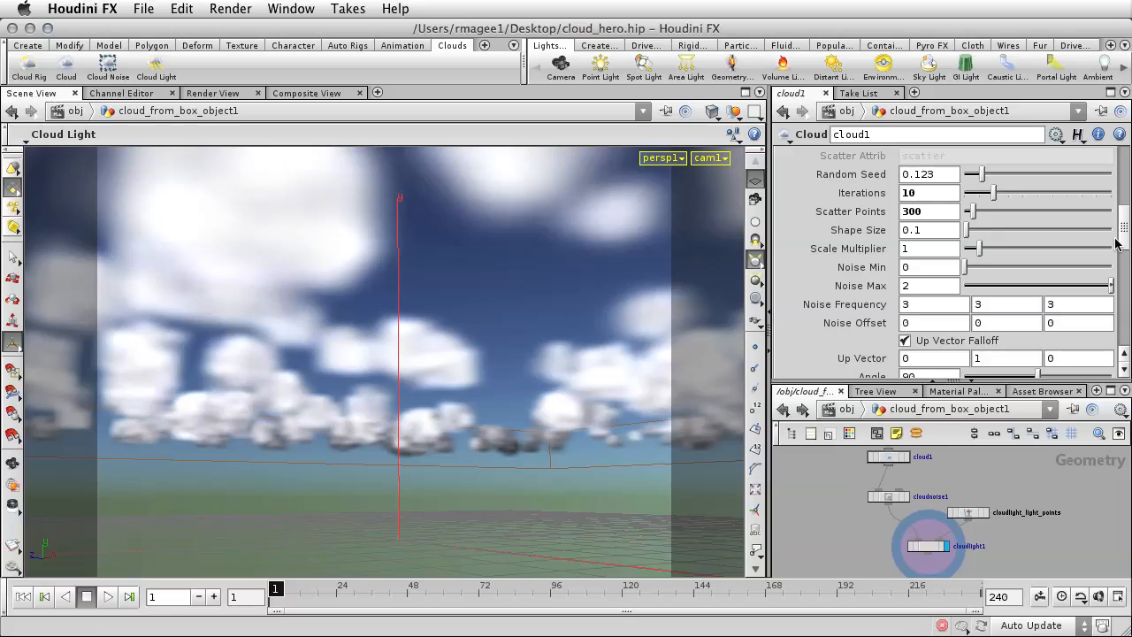
double_click(903, 192)
text(24)
key(Return)
drag(984, 175, 997, 175)
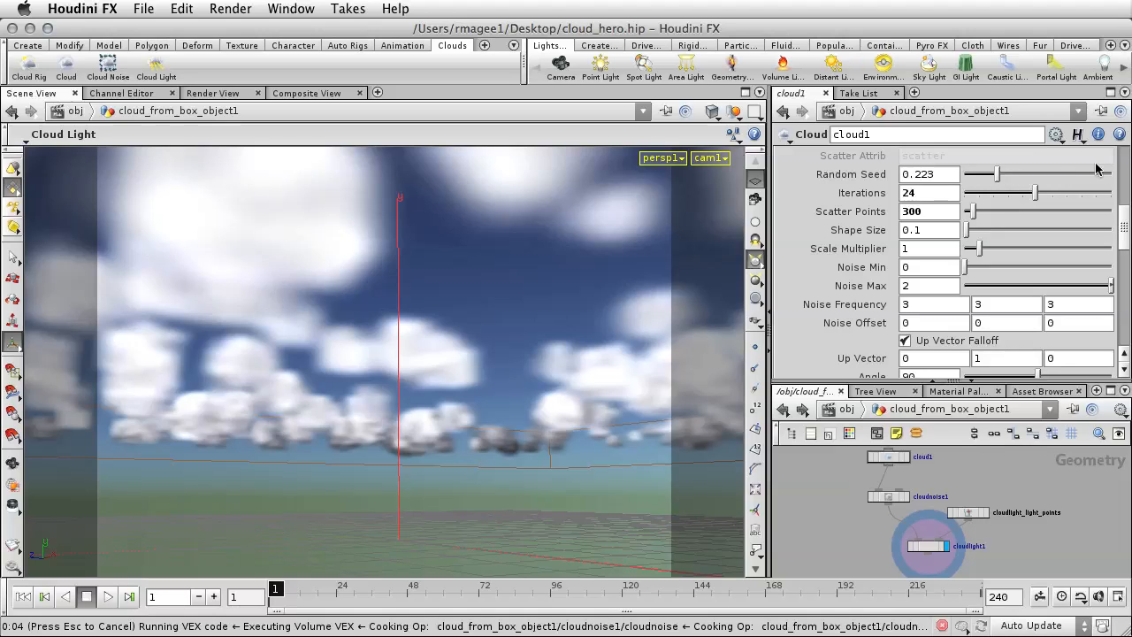
Try different Random Seed values for cloud1's Fill Source shapes and settle on 0.241.
scroll(1123, 168, up, 5)
scroll(1122, 168, up, 3)
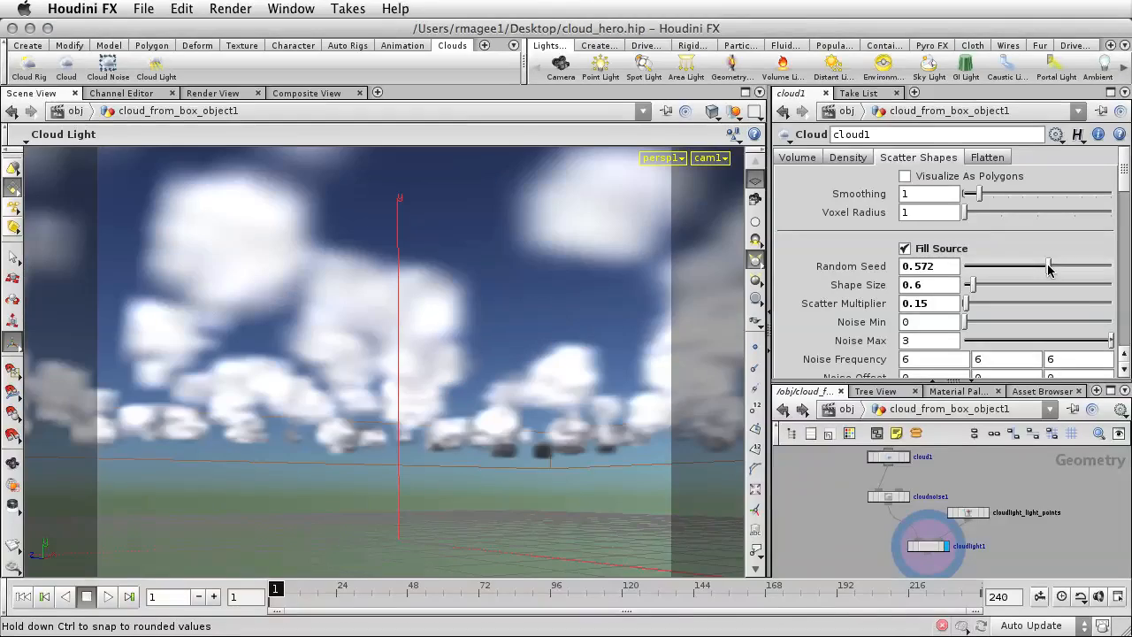
click(1011, 268)
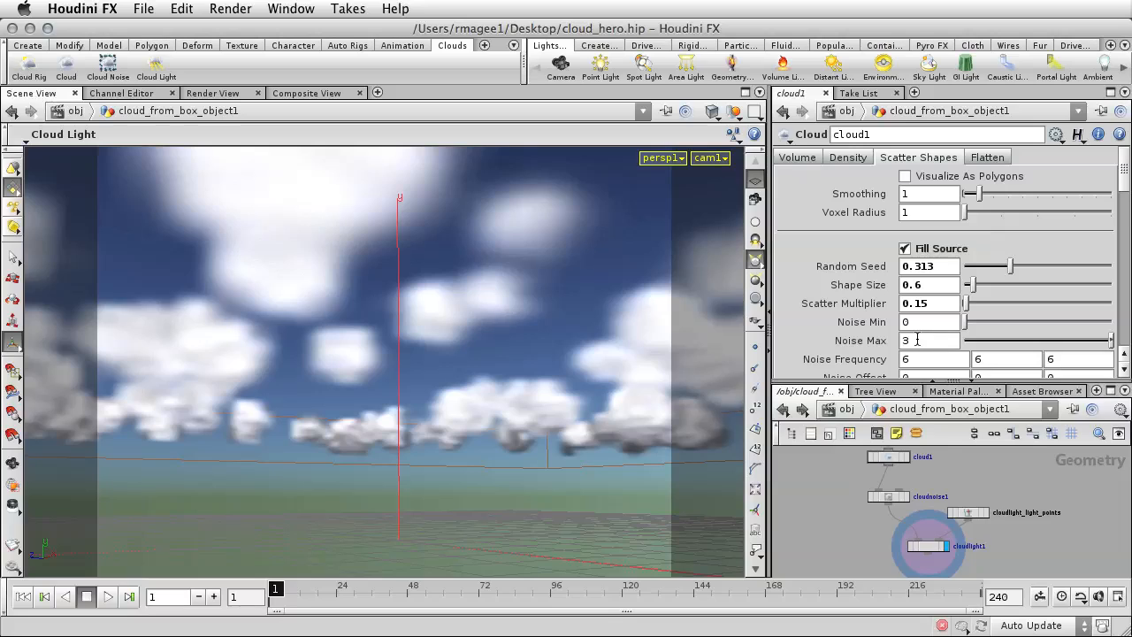
drag(1003, 269, 1000, 269)
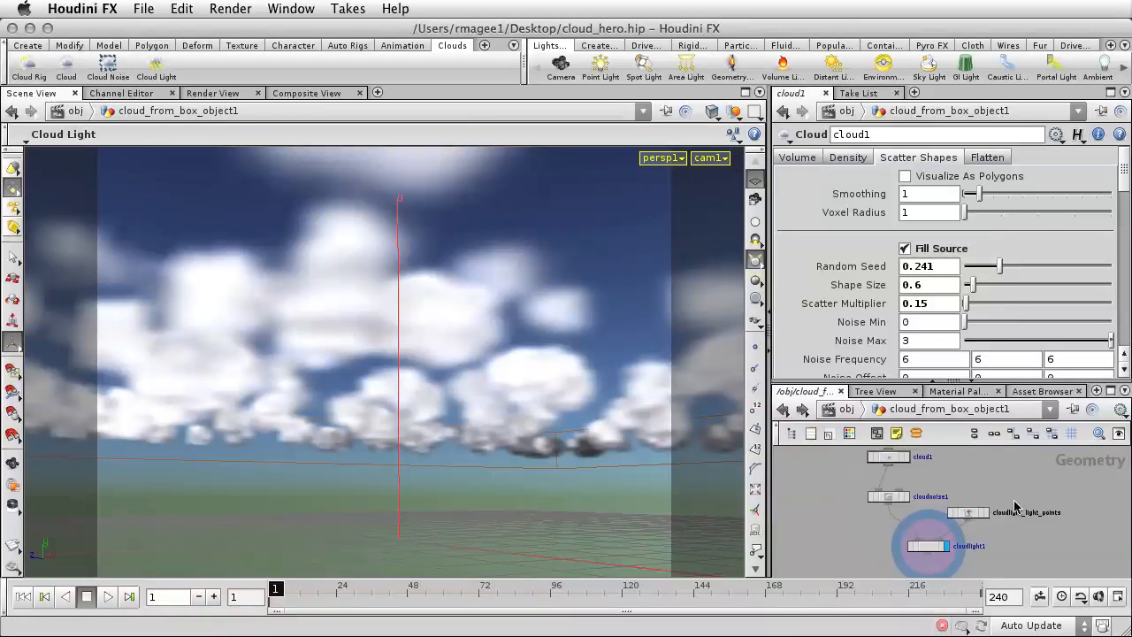
Set the advection Amplitude of the cloudnoise1 node to 0.4.
click(890, 498)
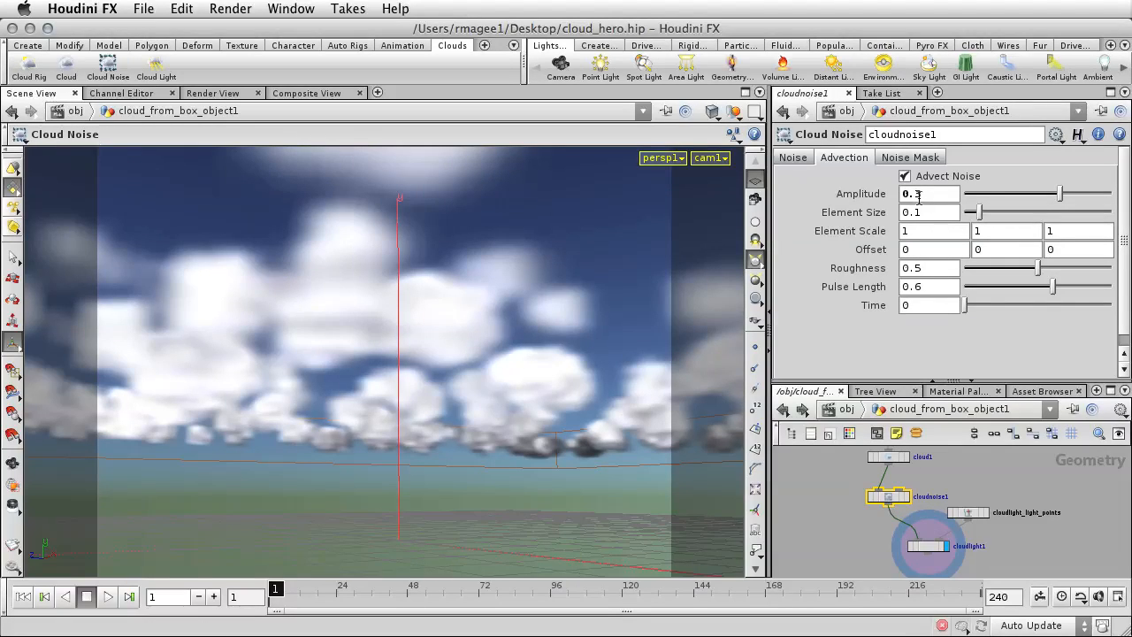
drag(915, 193, 927, 195)
text(4)
key(Return)
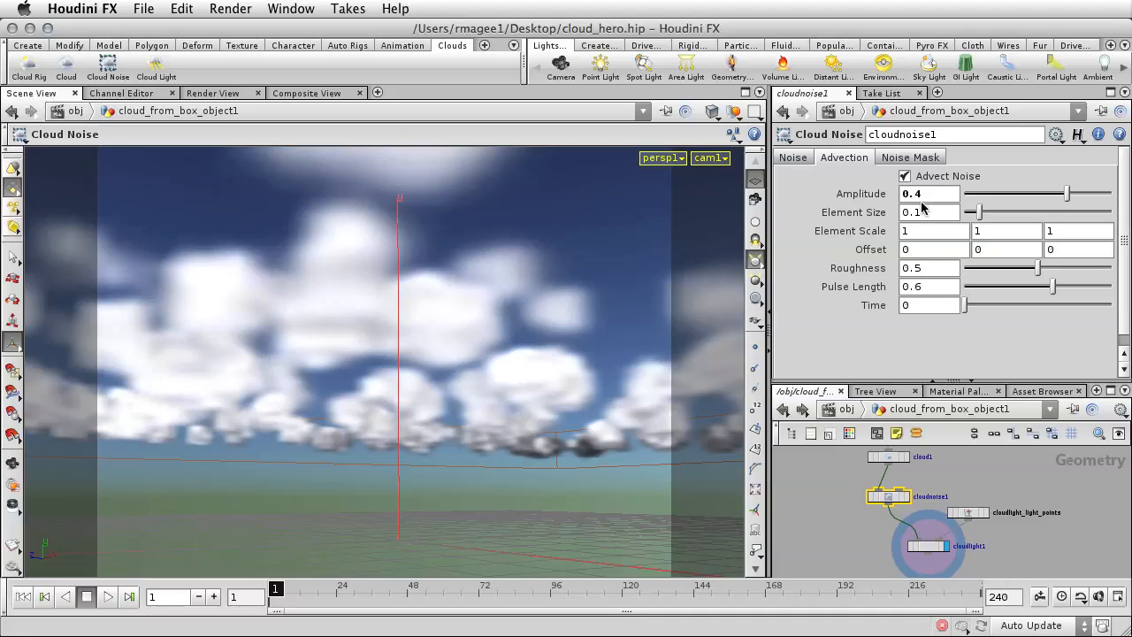
Set cloudnoise1's main noise Amplitude to 0.4 and its Element Size to 0.8.
click(793, 157)
drag(928, 177, 916, 177)
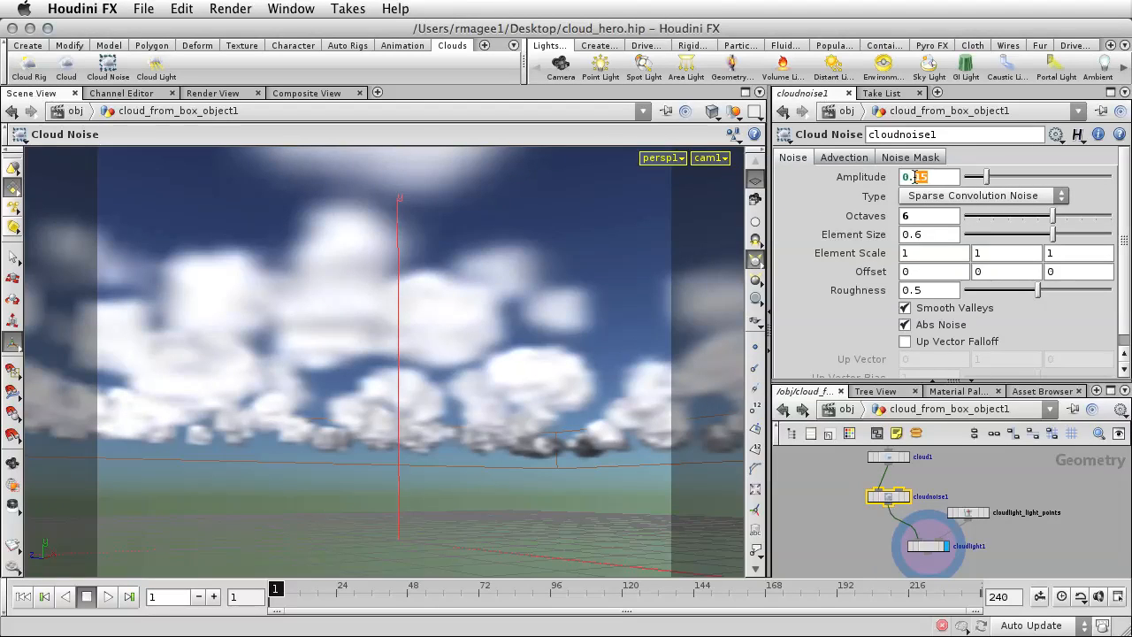
text(4)
key(Tab)
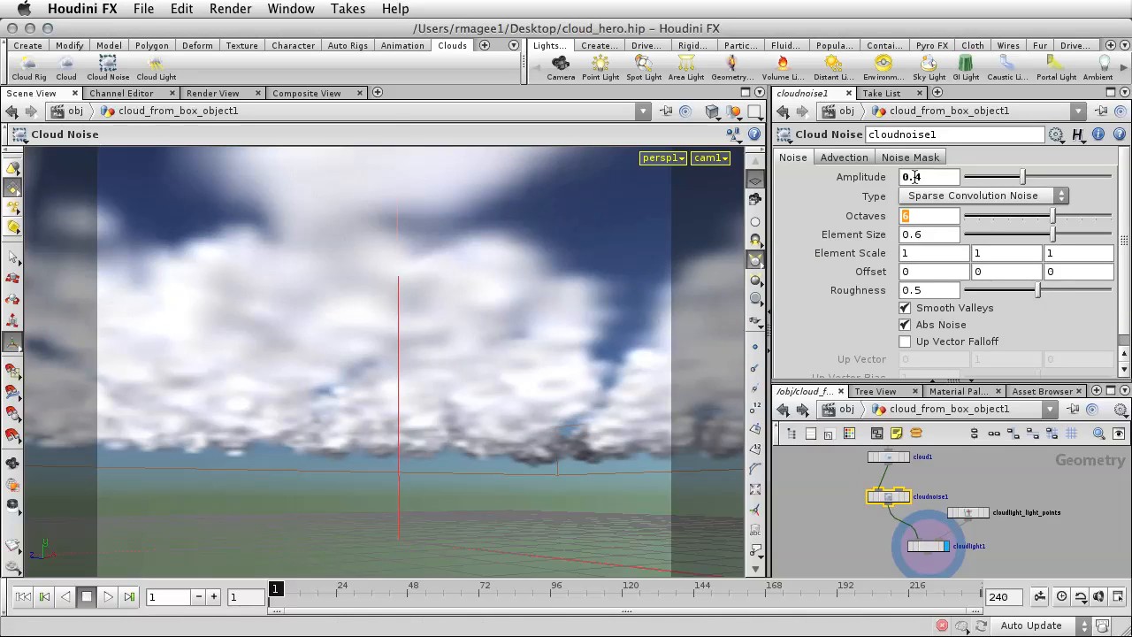
click(916, 234)
key(BackSpace)
text(8)
key(Return)
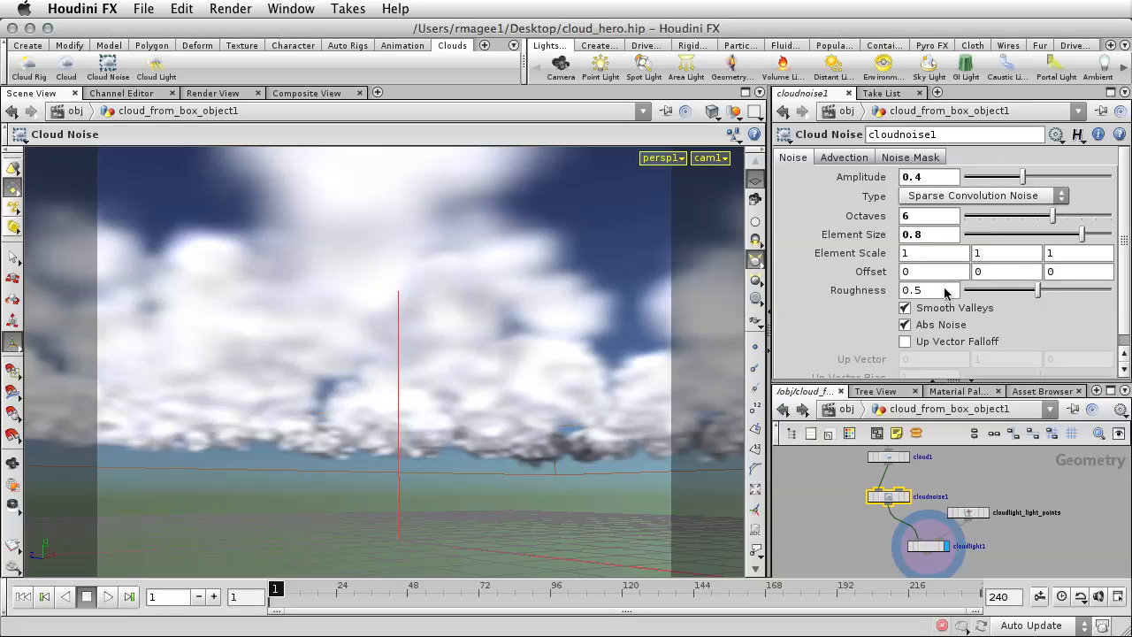
Raise the uniform sampling divisions of cloud1's volume to 400.
click(889, 458)
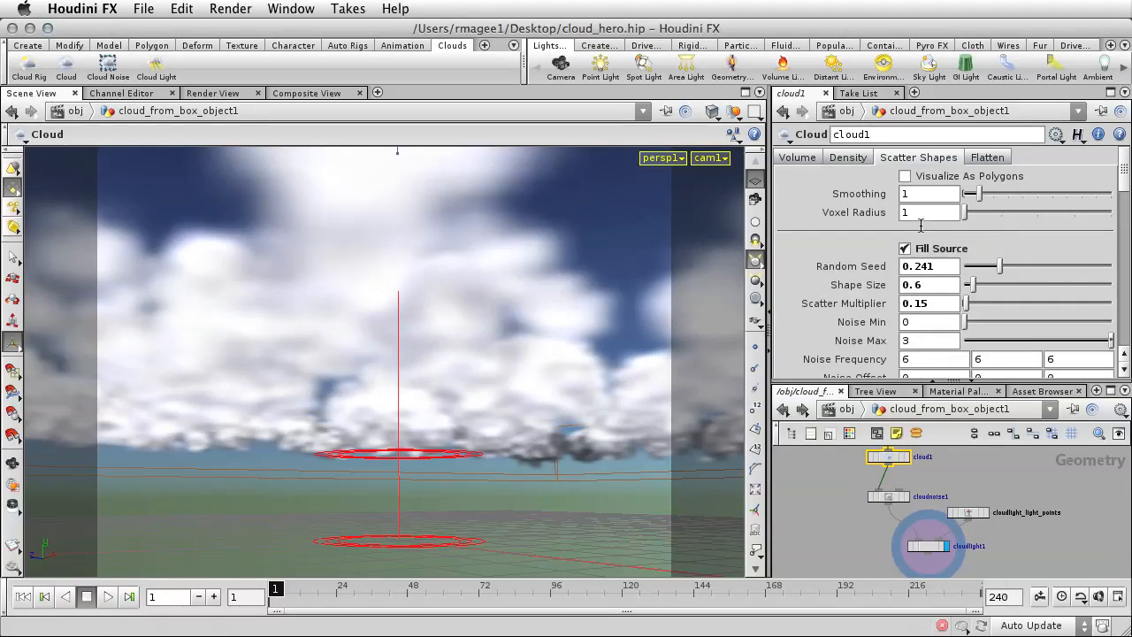
click(800, 158)
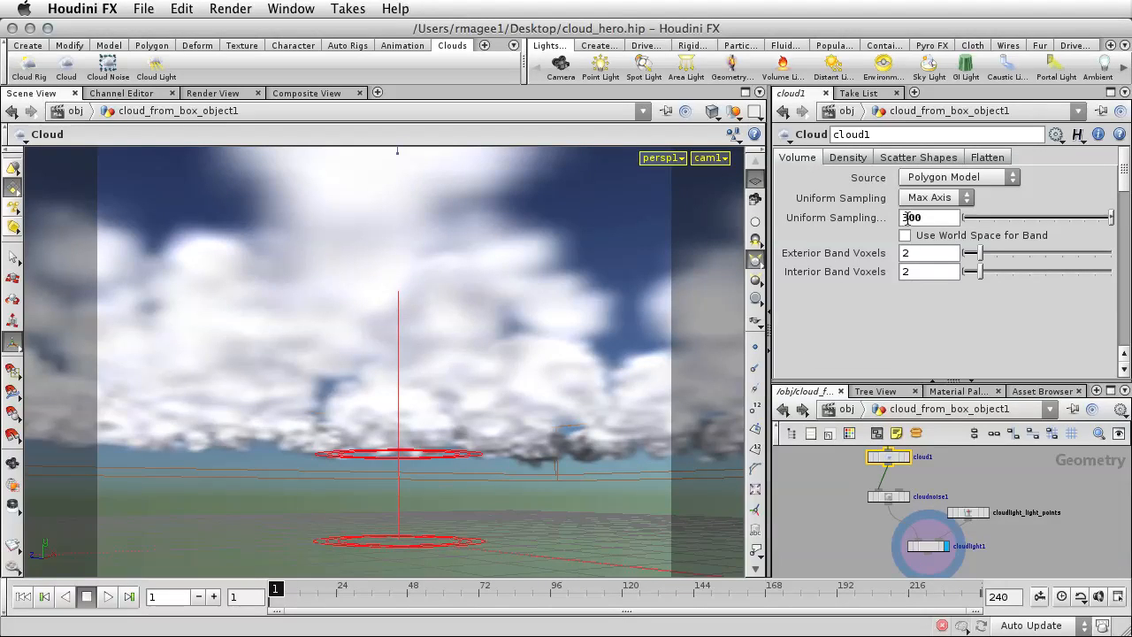
text(400)
key(Return)
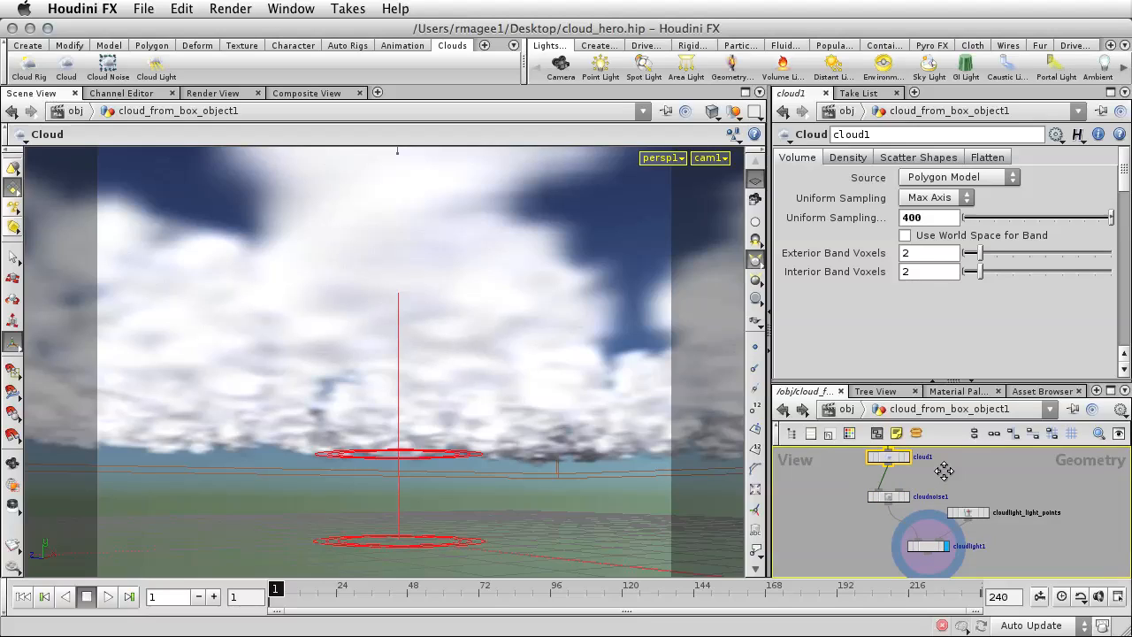
Try a Scatter Multiplier of 0.05 for cloud1's Fill Source shapes at the higher volume resolution.
middle_drag(945, 472, 948, 528)
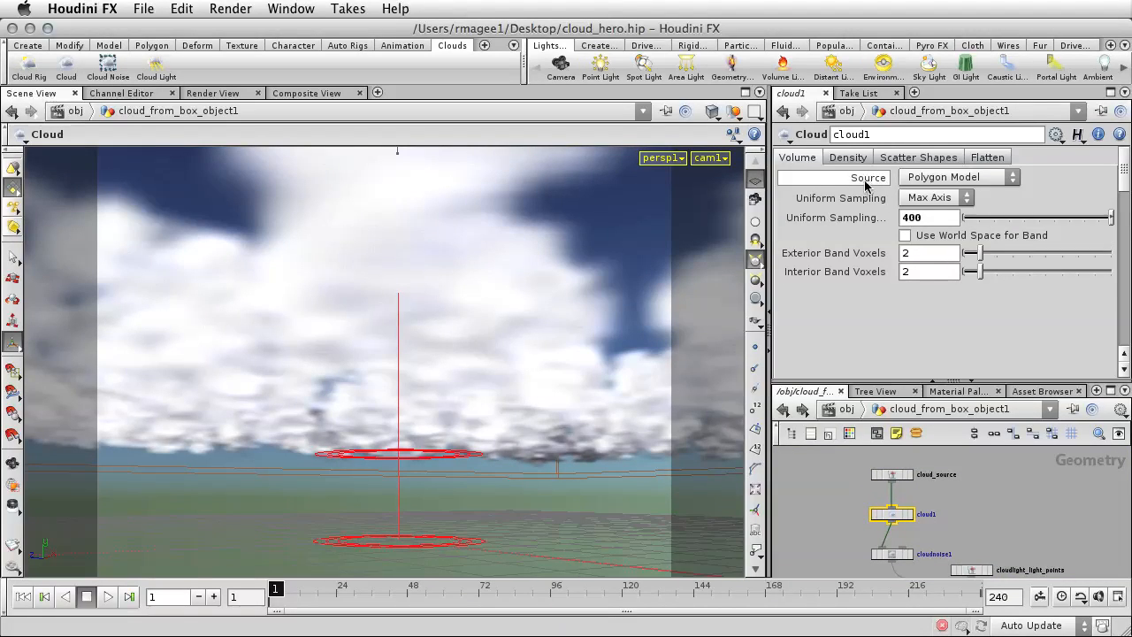
click(897, 160)
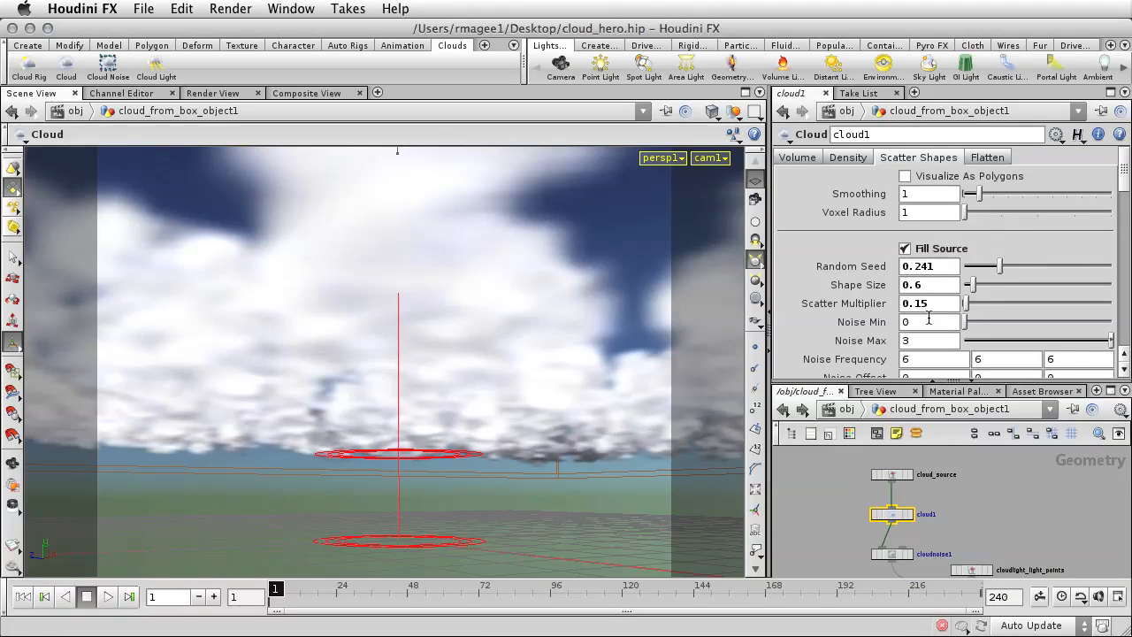
click(920, 304)
key(BackSpace)
text(0)
key(Return)
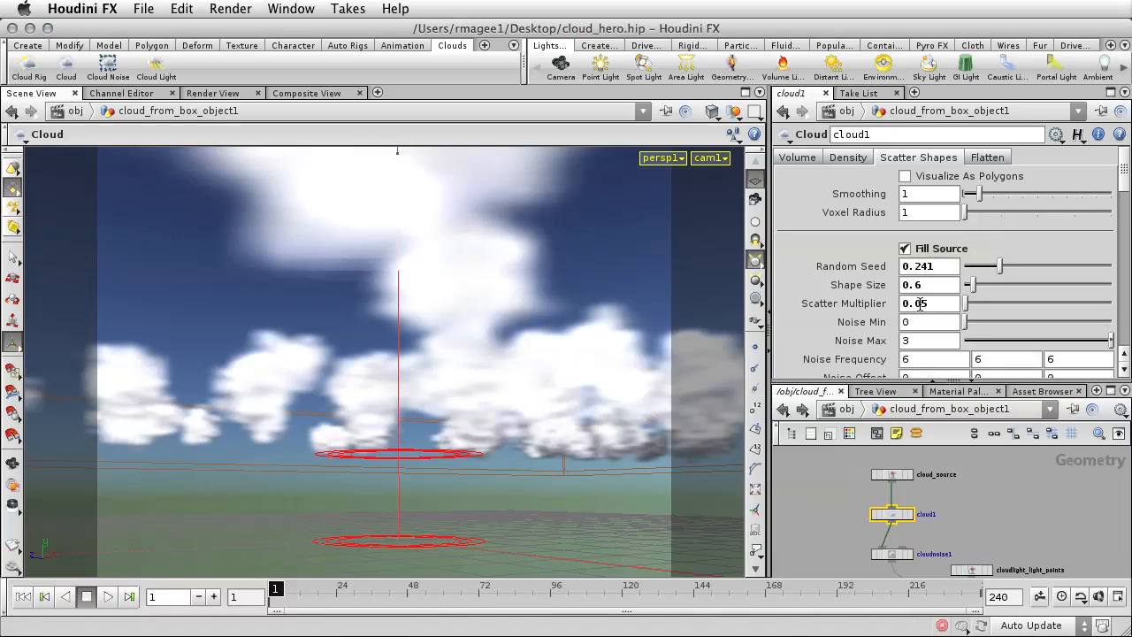
Try Scatter Multipliers of 0.35 and 0.035 for cloud1's Fill Source shapes.
key(BackSpace)
text(7)
key(Return)
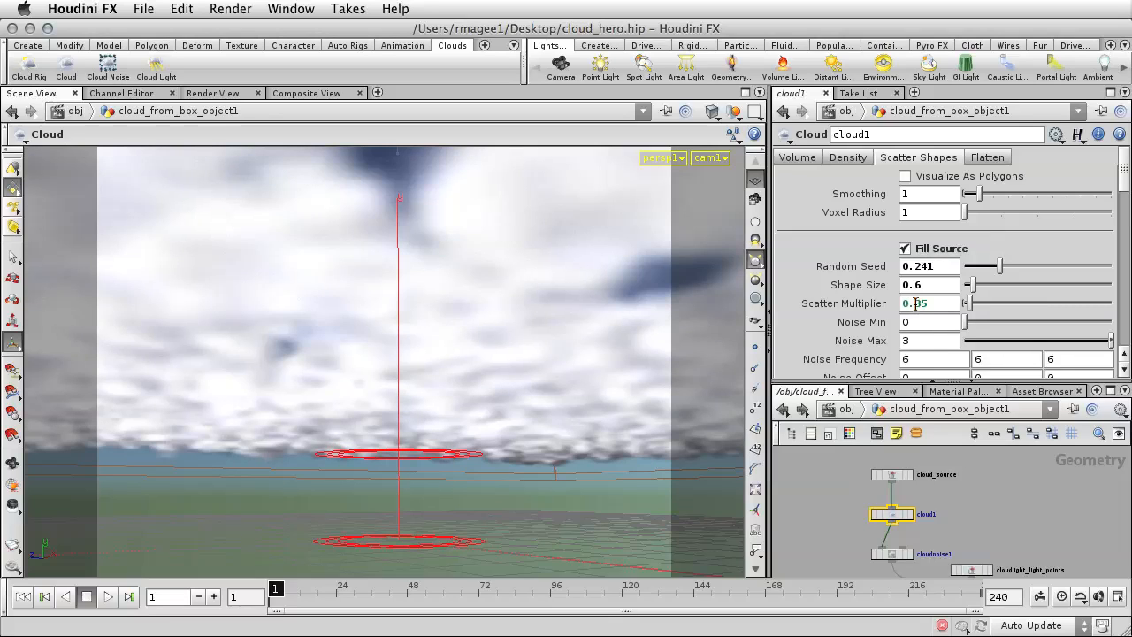
click(915, 303)
text(0)
key(Return)
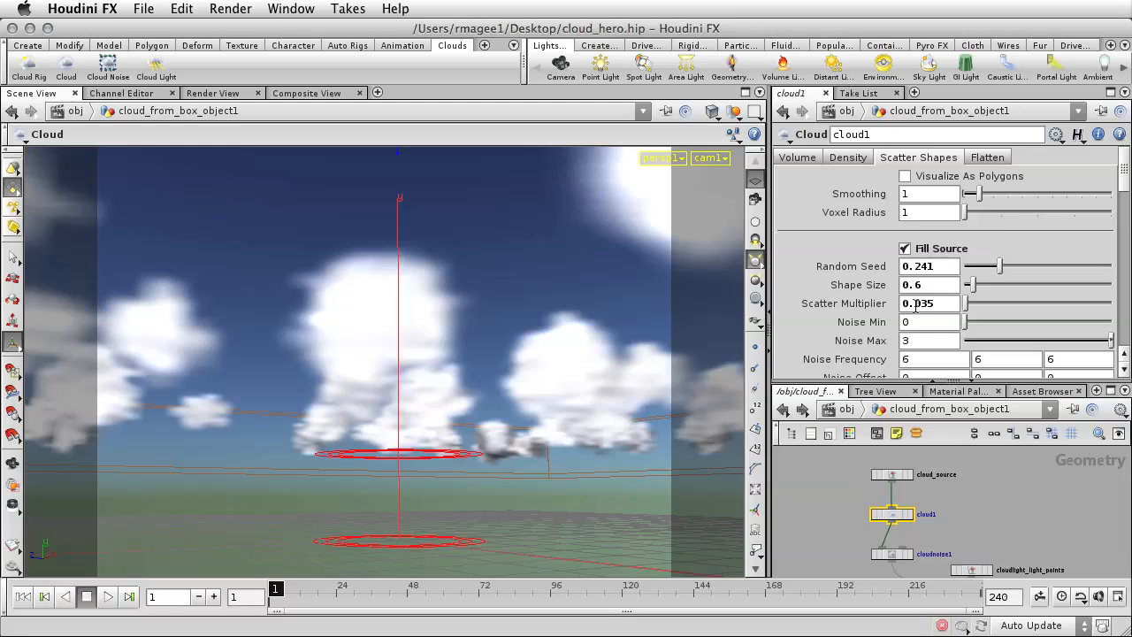
Set the Scatter Multiplier of cloud1's Fill Source shapes to 0.055.
click(927, 304)
key(BackSpace)
key(Return)
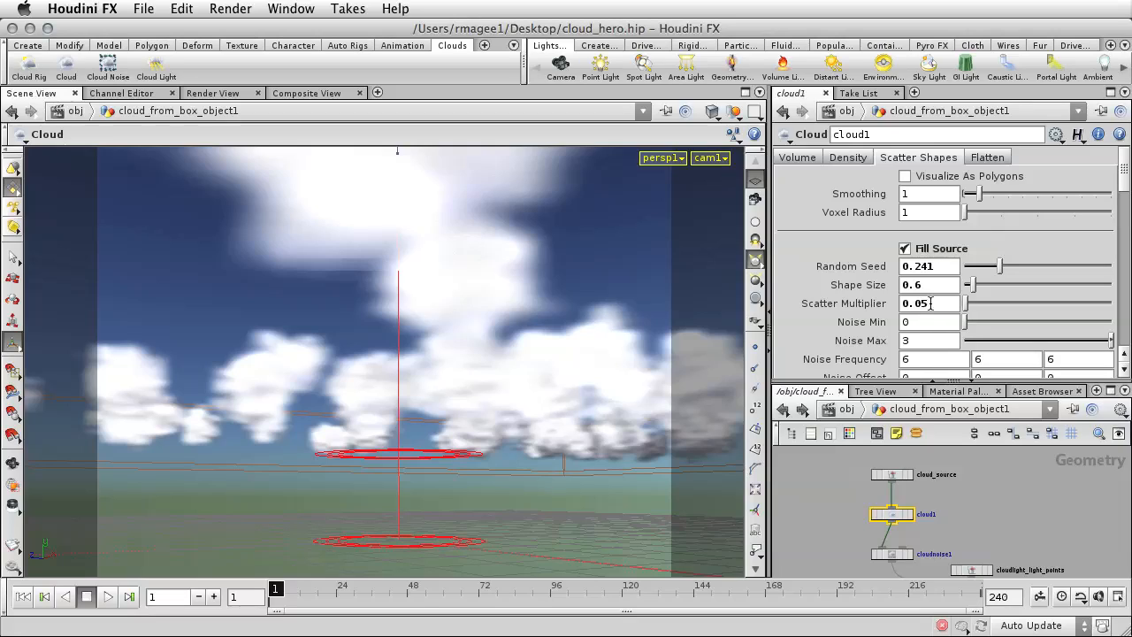
click(928, 303)
text(5)
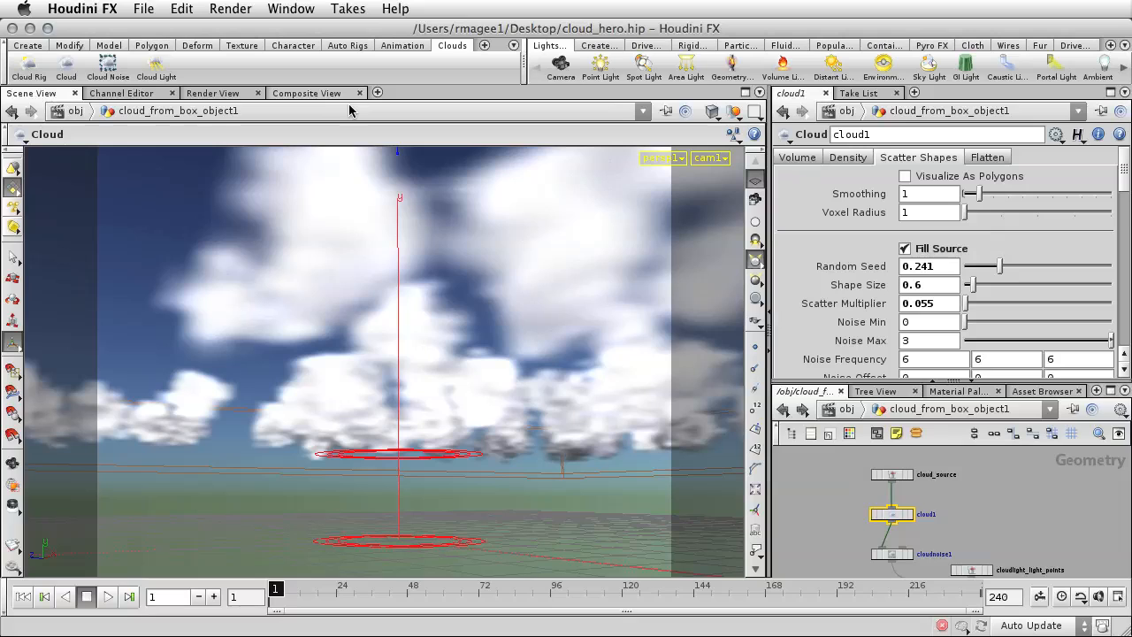
Set the Volume Quality of the mantra1 render node to 0.25.
click(210, 95)
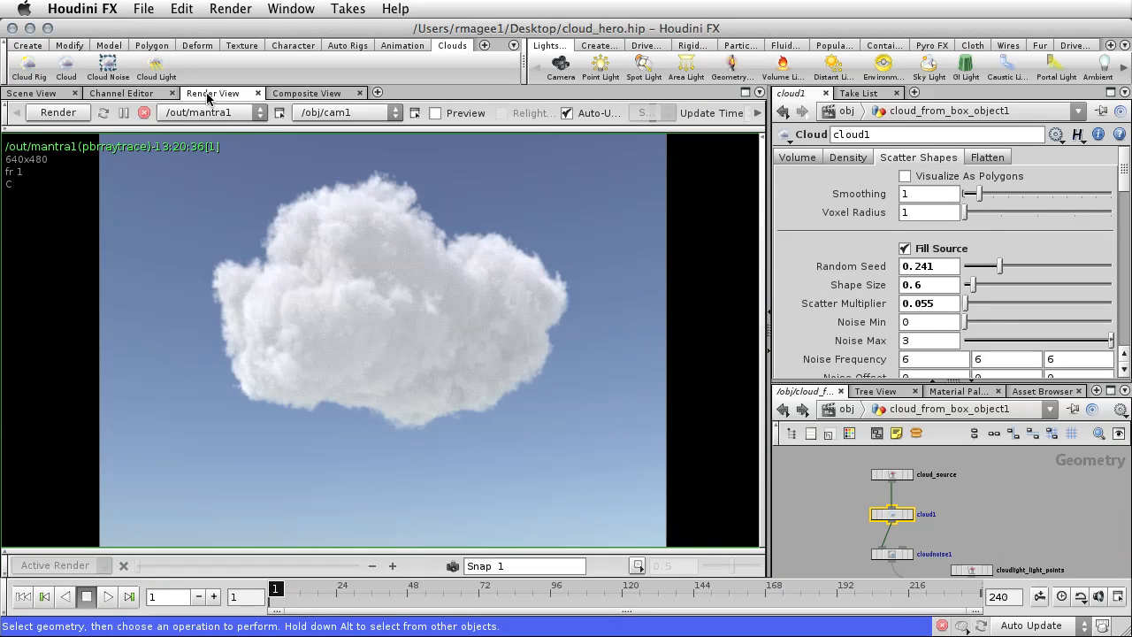
click(845, 409)
click(882, 484)
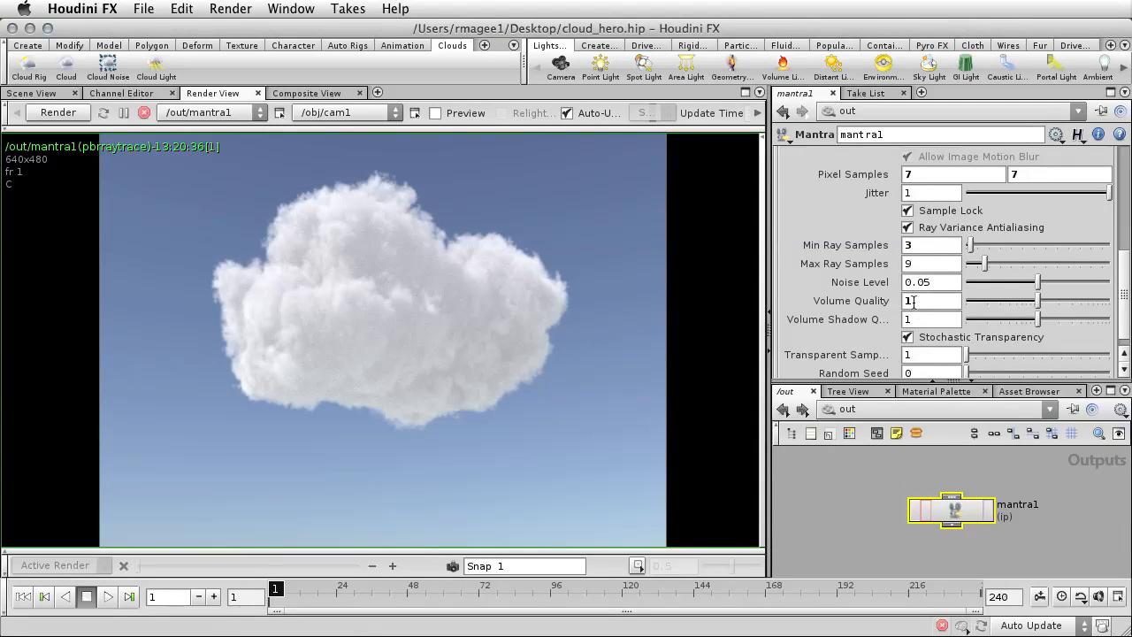
text(.25)
key(Tab)
Set mantra1's Pixel Samples to 4 by 4 and start a render of the cloud field from cam1.
double_click(907, 174)
text(4)
key(Tab)
text(4)
key(Tab)
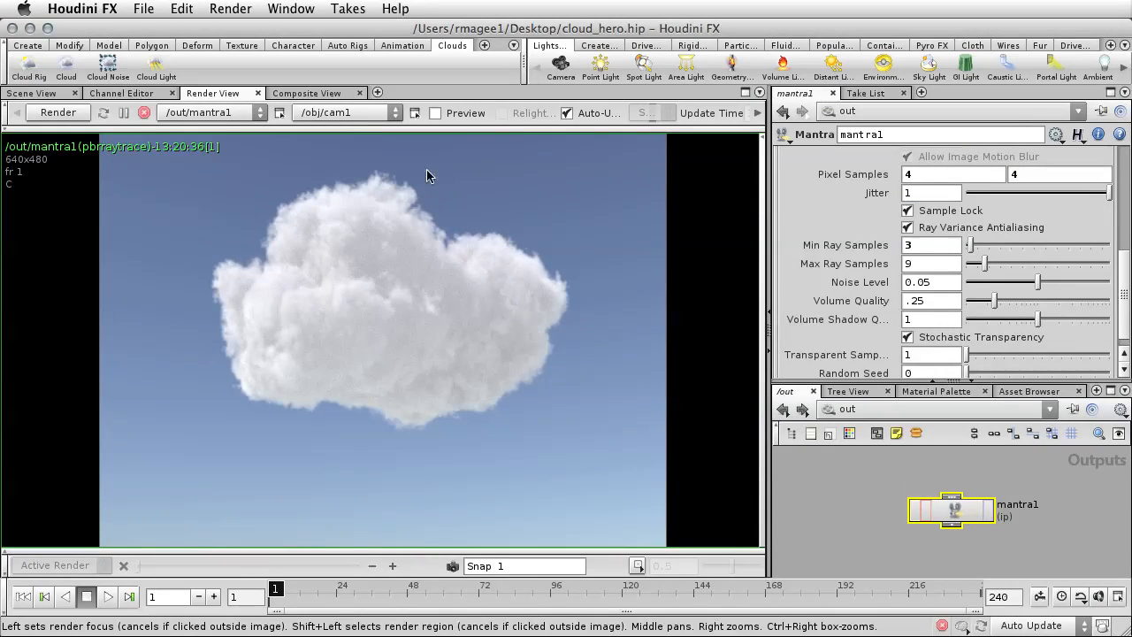
click(58, 115)
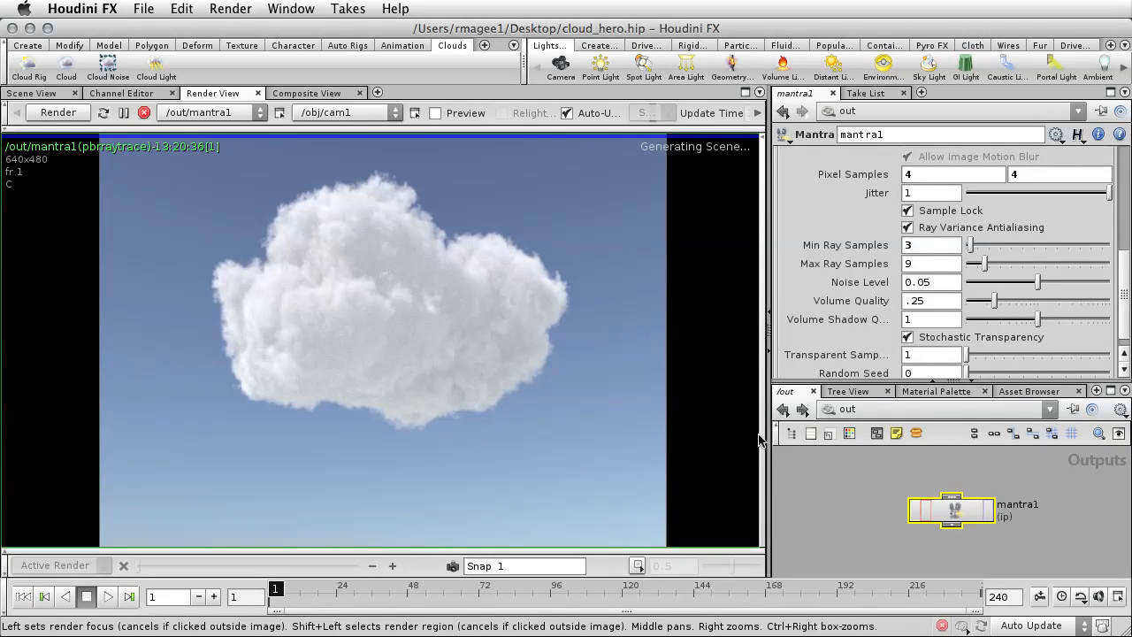